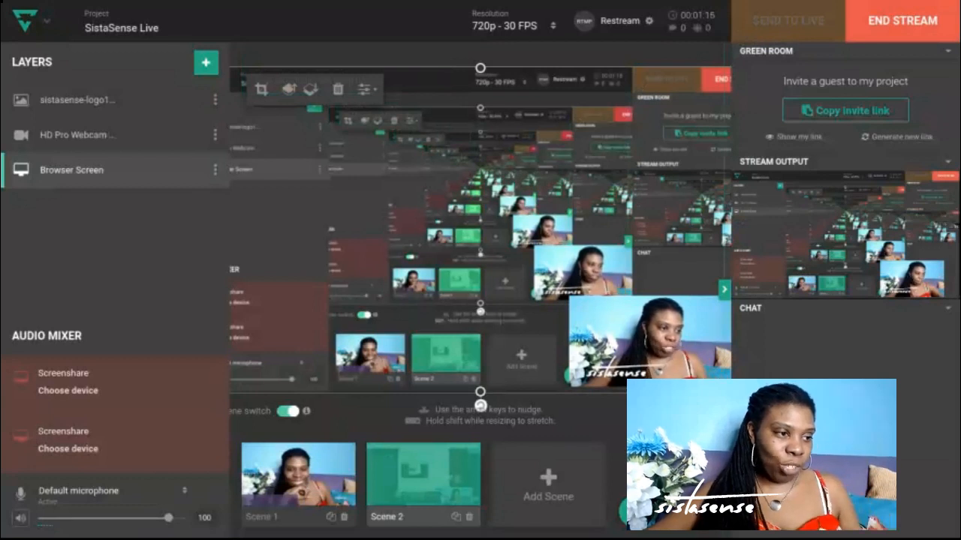
Switch to the Canva design "SistaSense Demo - Easy eBook Template Style #2".
mouse_move(799, 5)
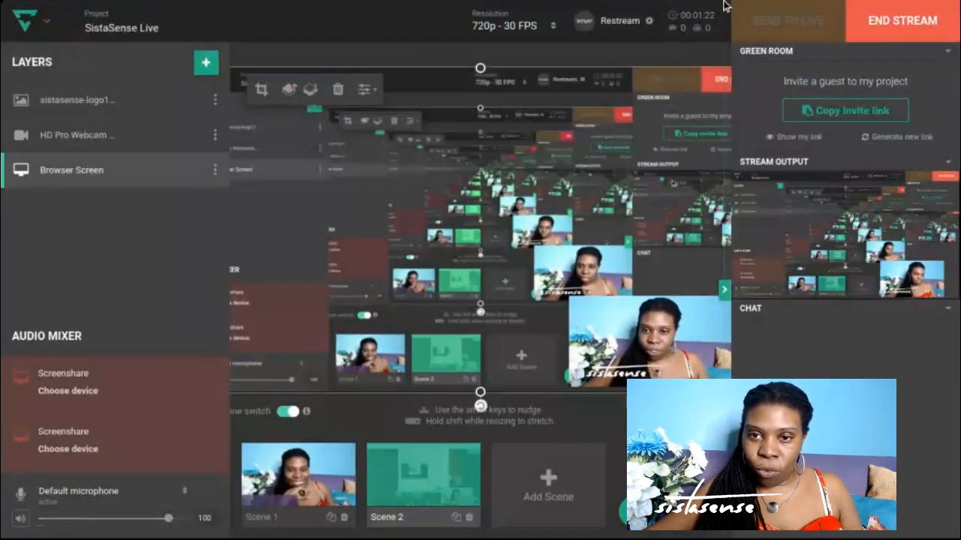
mouse_move(745, 6)
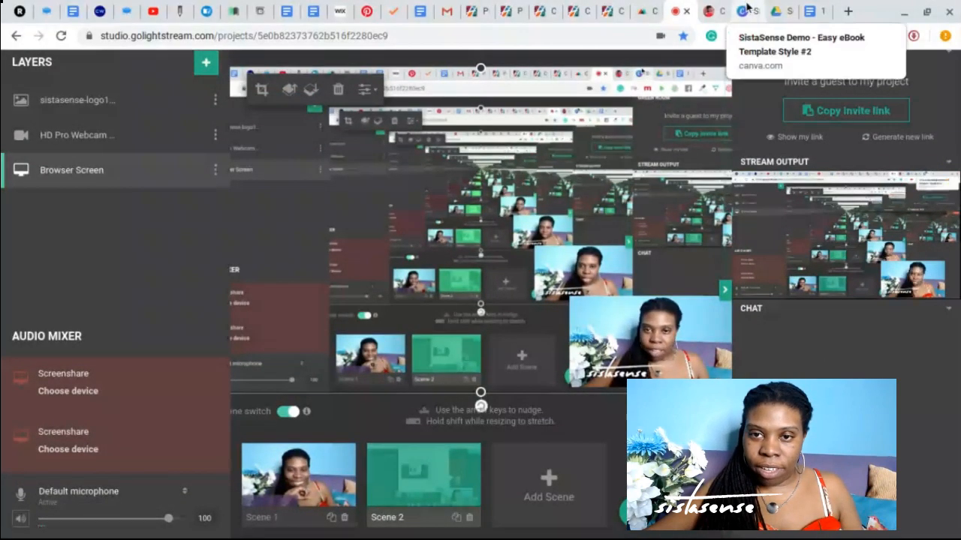
left_click(746, 8)
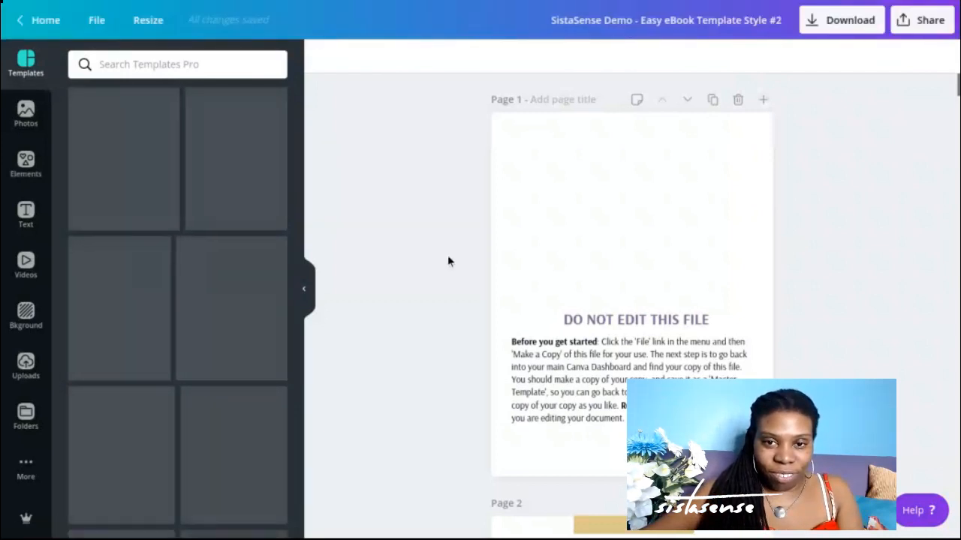
Look through the eBook template's cover and page designs as far as the headline-and-text layout on page 15.
scroll(449, 260, "down", 2)
scroll(448, 260, "down", 3)
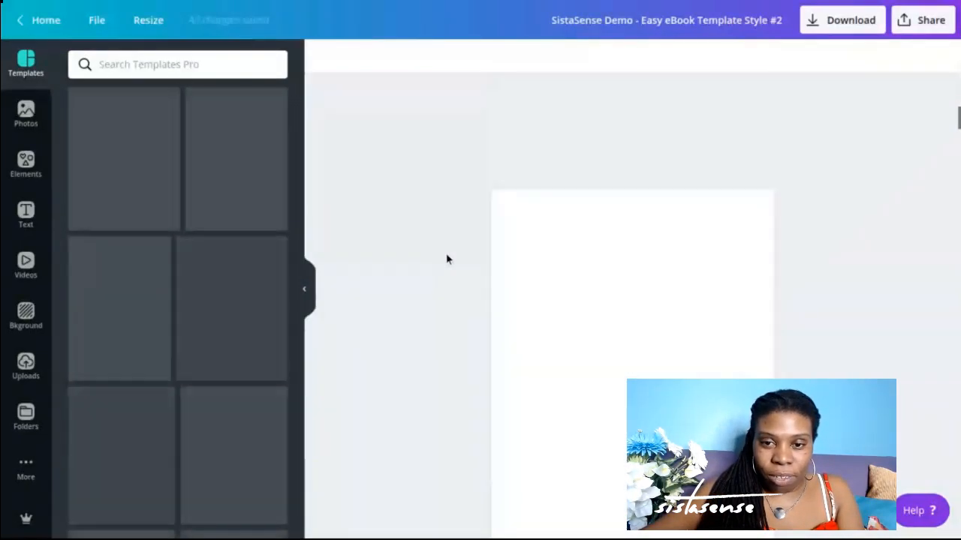
scroll(448, 258, "down", 3)
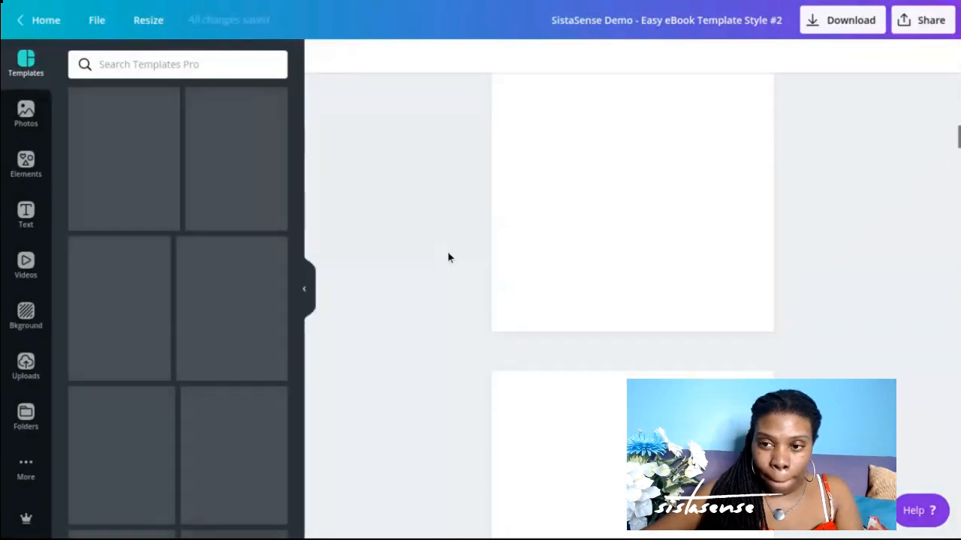
scroll(448, 258, "down", 3)
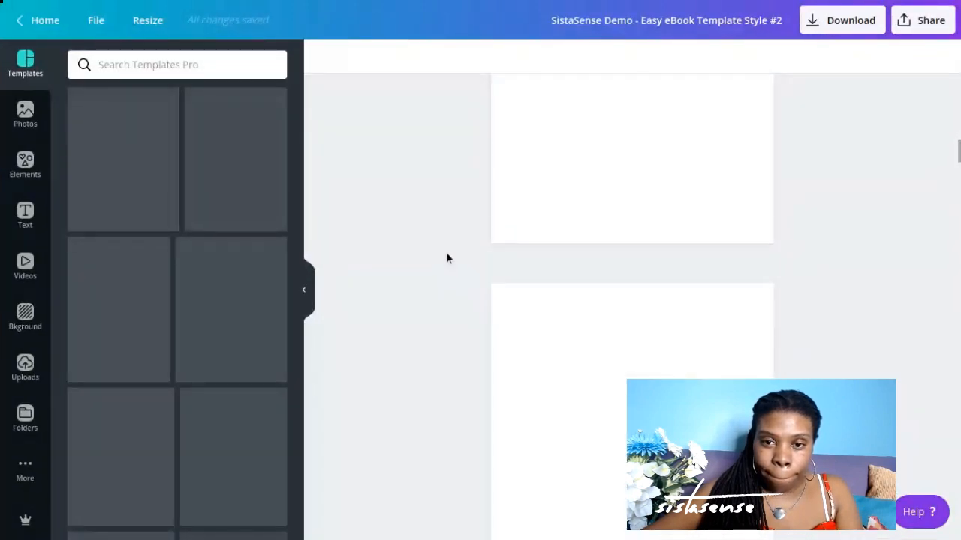
scroll(447, 258, "down", 1)
scroll(446, 259, "down", 8)
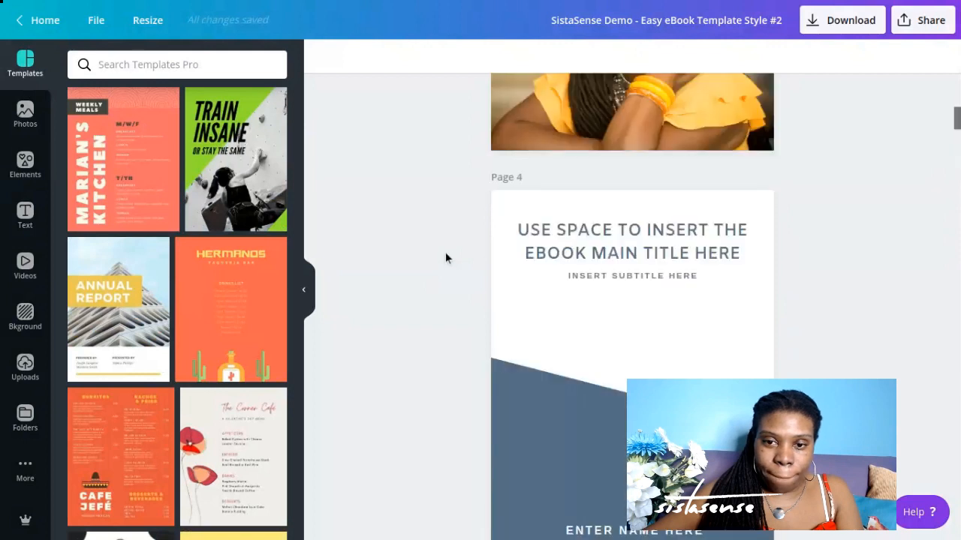
scroll(445, 257, "down", 1)
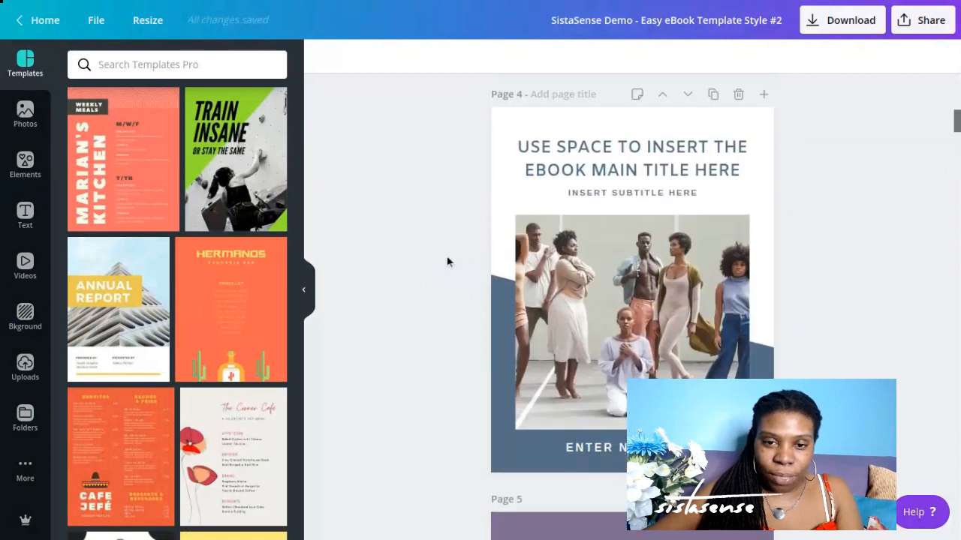
scroll(447, 261, "down", 3)
scroll(445, 258, "down", 5)
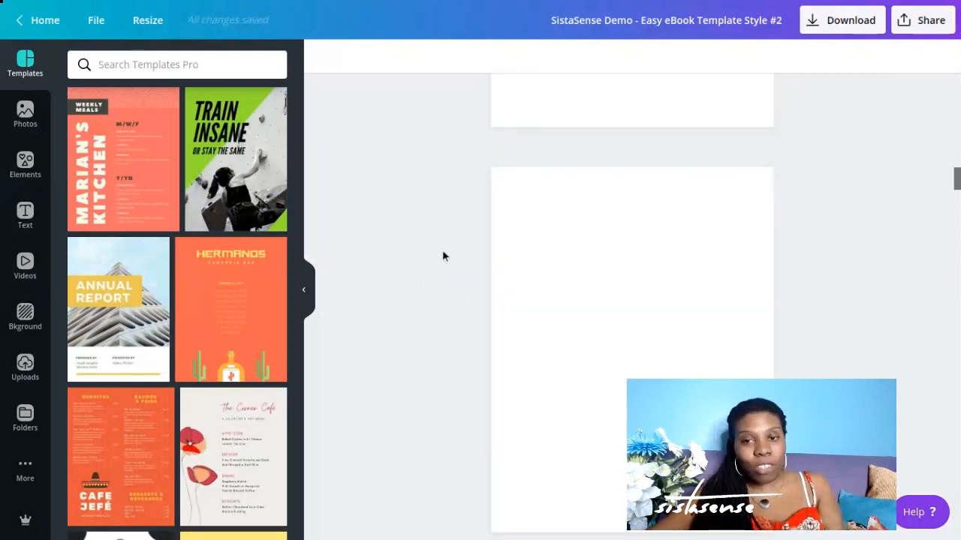
scroll(442, 256, "down", 3)
scroll(440, 255, "down", 7)
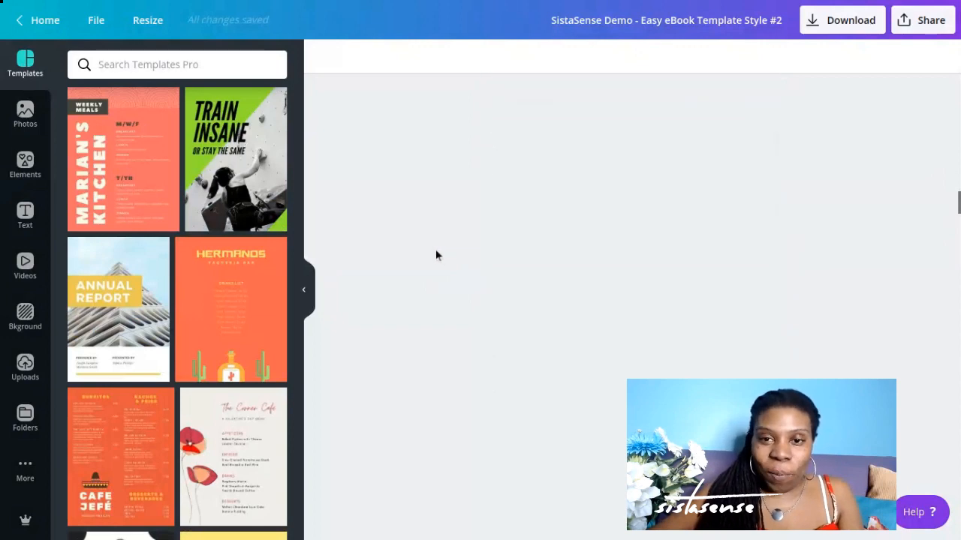
scroll(435, 255, "down", 5)
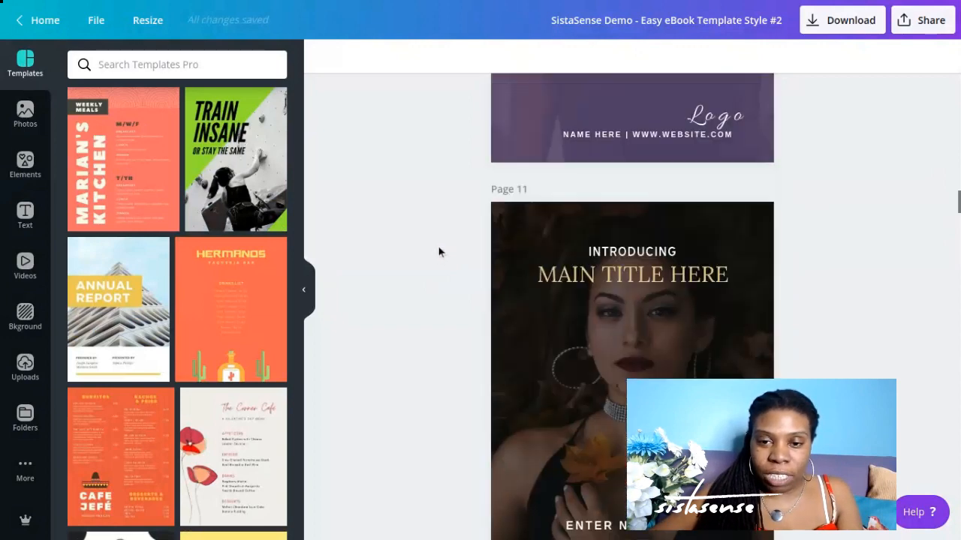
scroll(441, 253, "down", 5)
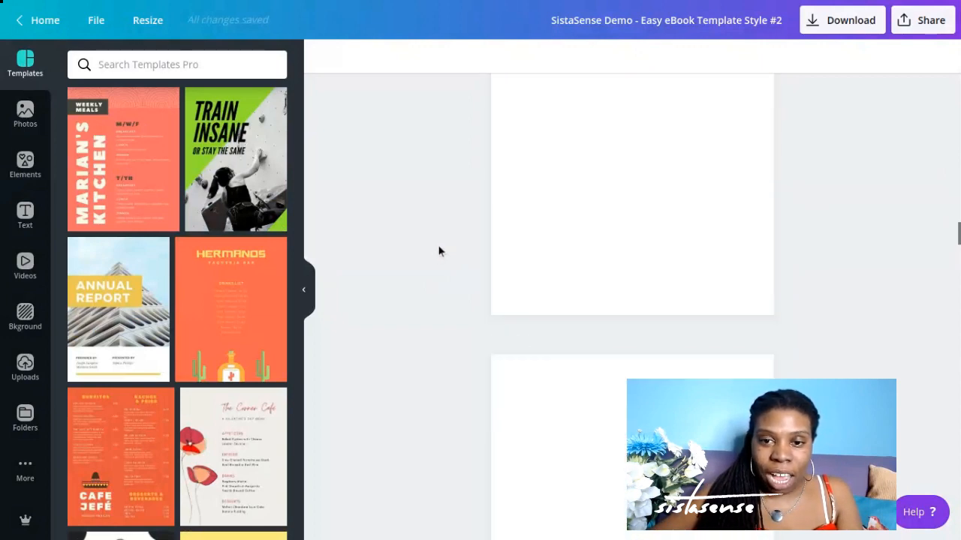
scroll(439, 251, "down", 5)
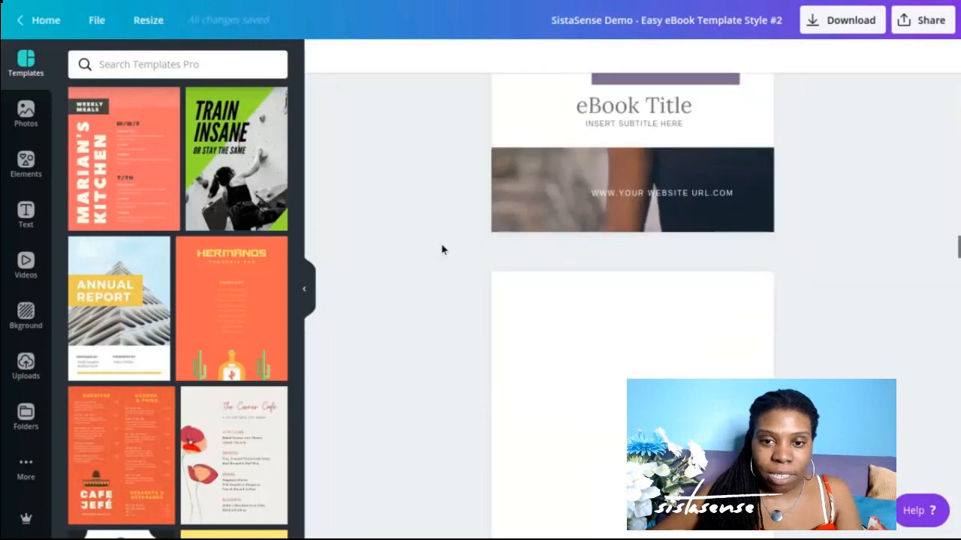
scroll(441, 250, "down", 4)
scroll(444, 250, "up", 1)
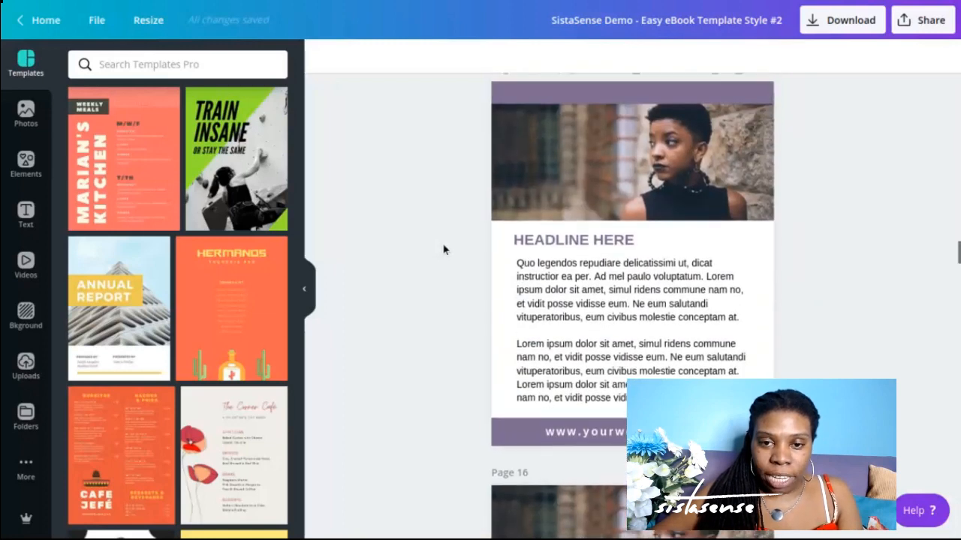
Replace the placeholder headline on page 15 with "START HERE".
double_click(550, 244)
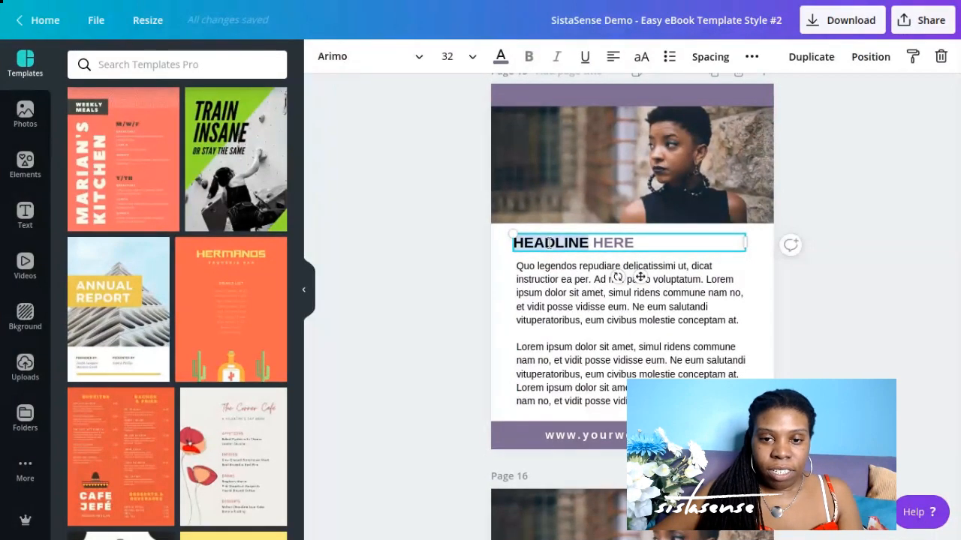
left_click_drag(639, 244, 502, 251)
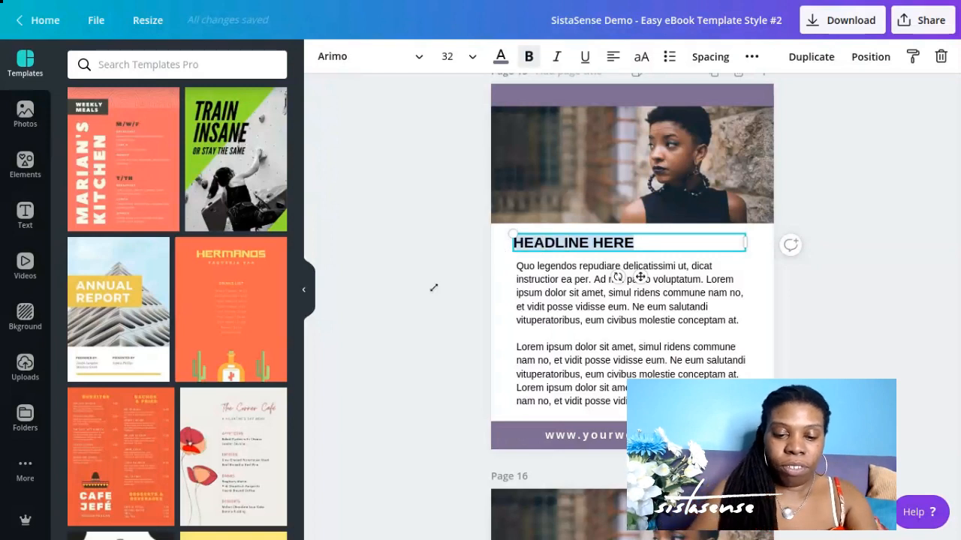
type("START")
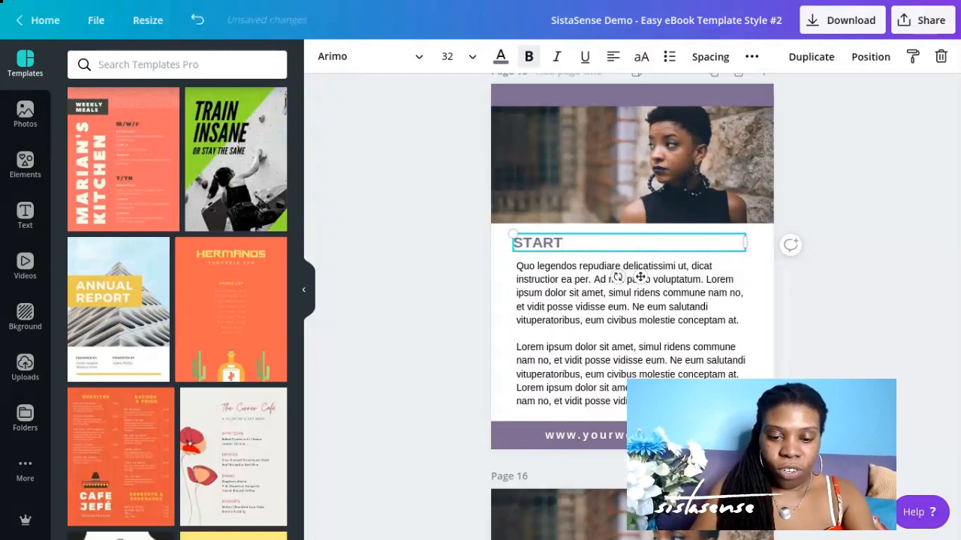
type(" HERE")
Replace all placeholder body text under the headline with the copied introduction beginning "Do you ever feel like you are suffering from Business Block?".
left_click(574, 291)
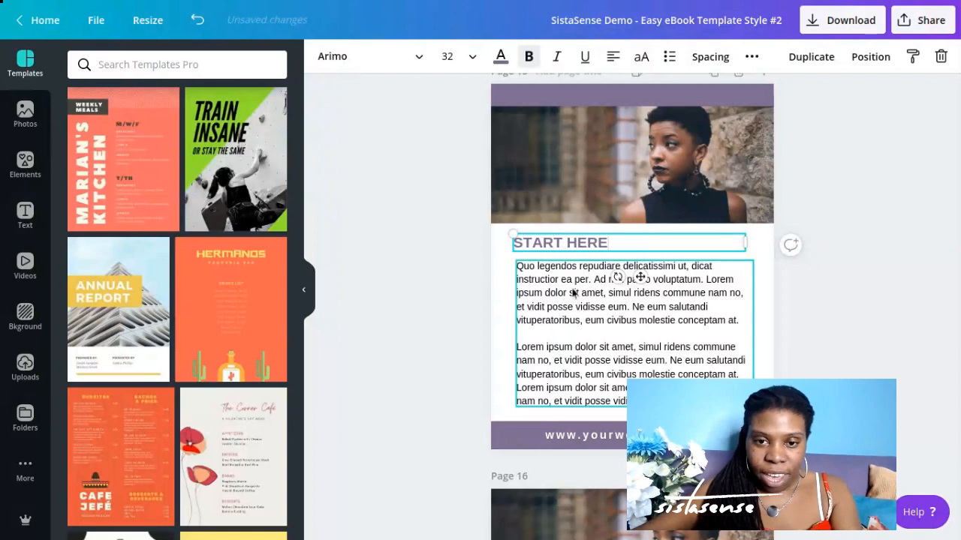
triple_click(573, 293)
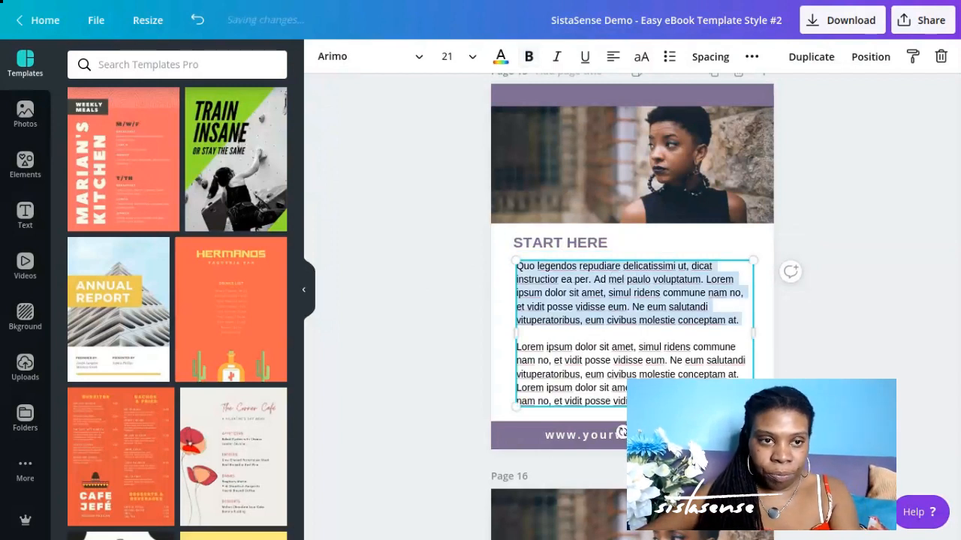
key("ctrl+a")
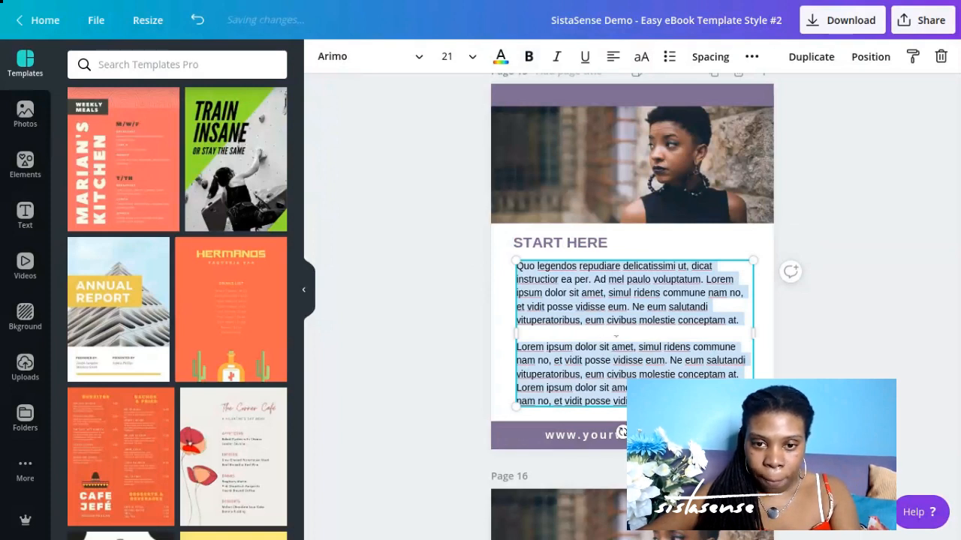
key("ctrl+v")
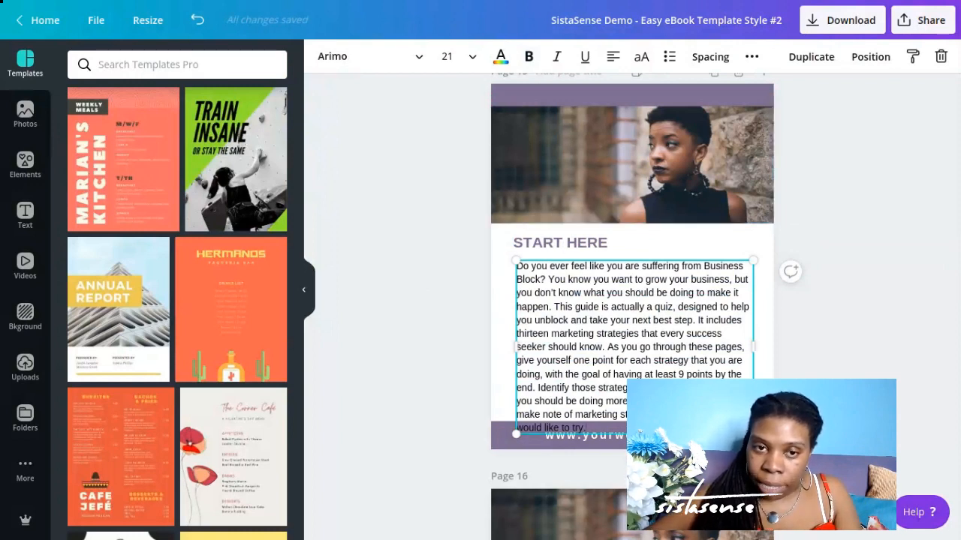
Try font sizes 18, 800 and 20 on the body text of page 15.
left_click(472, 59)
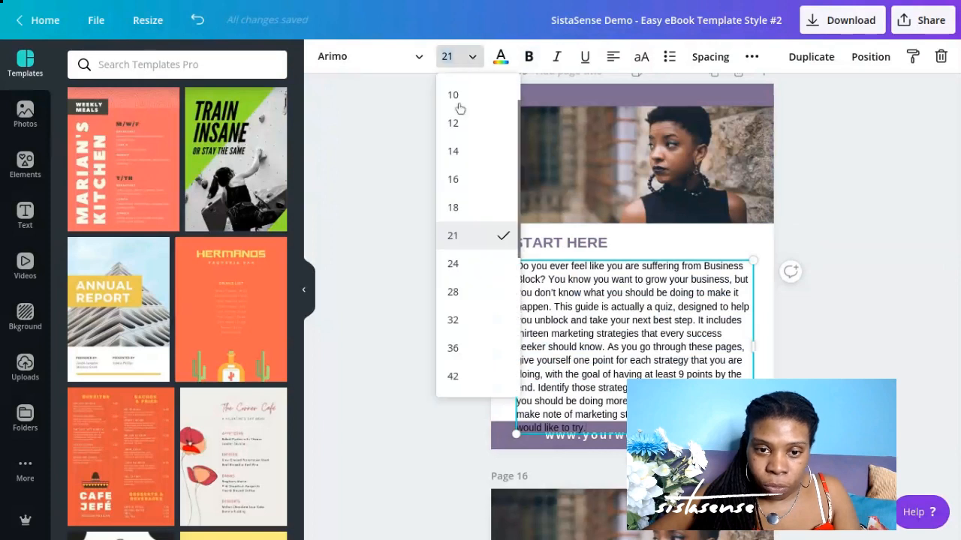
left_click(463, 209)
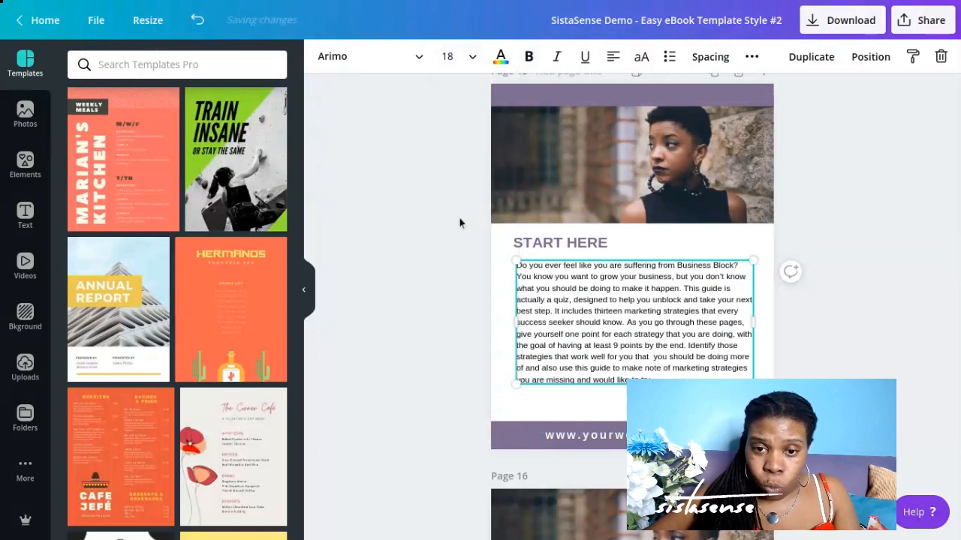
left_click(448, 58)
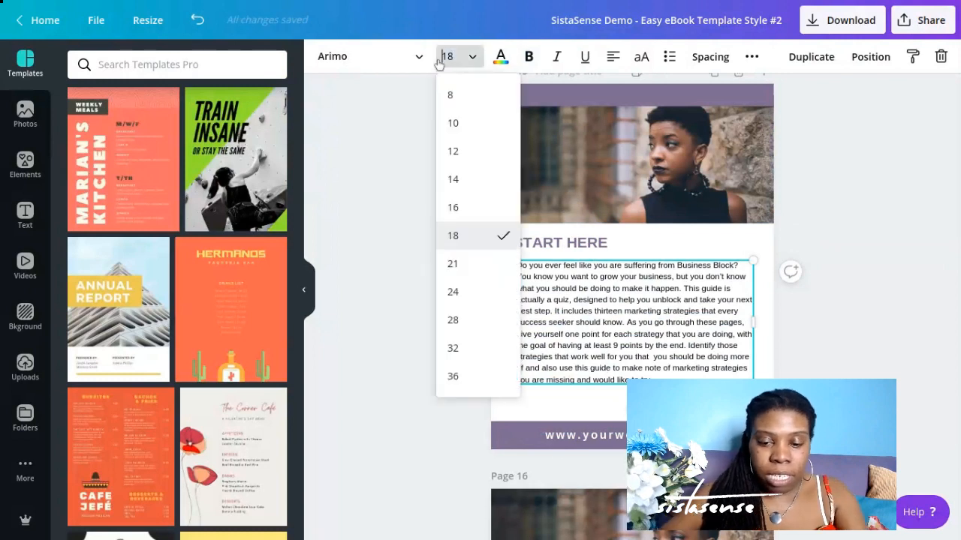
type("800")
key("Return")
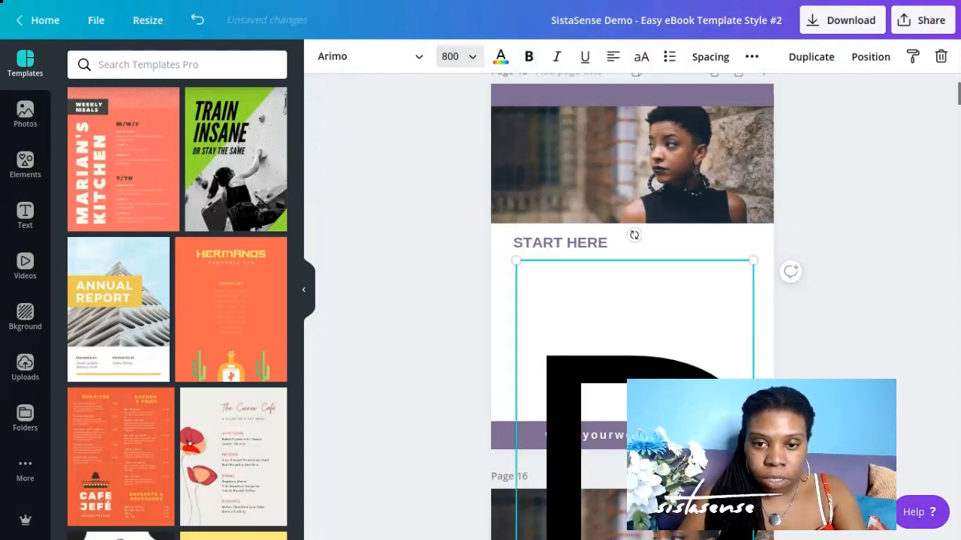
left_click(454, 55)
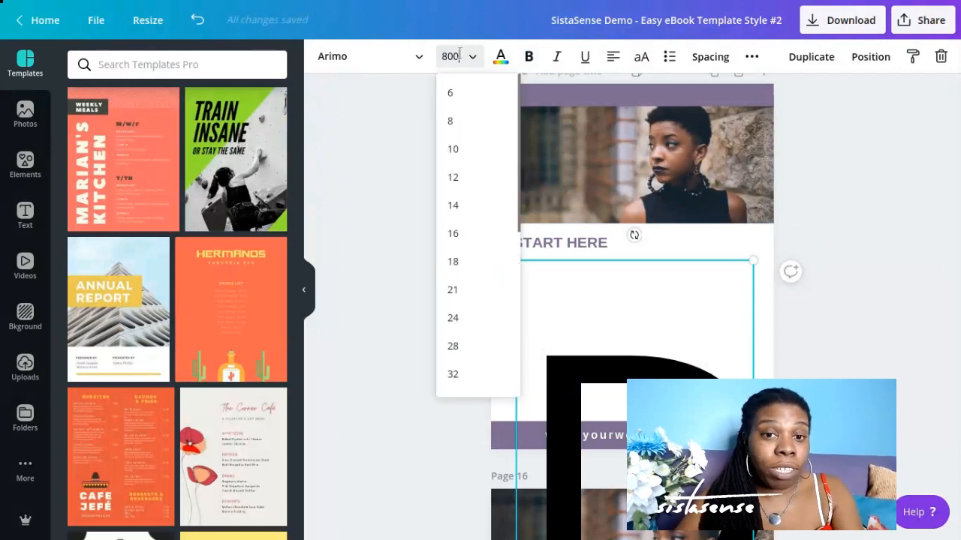
left_click(455, 52)
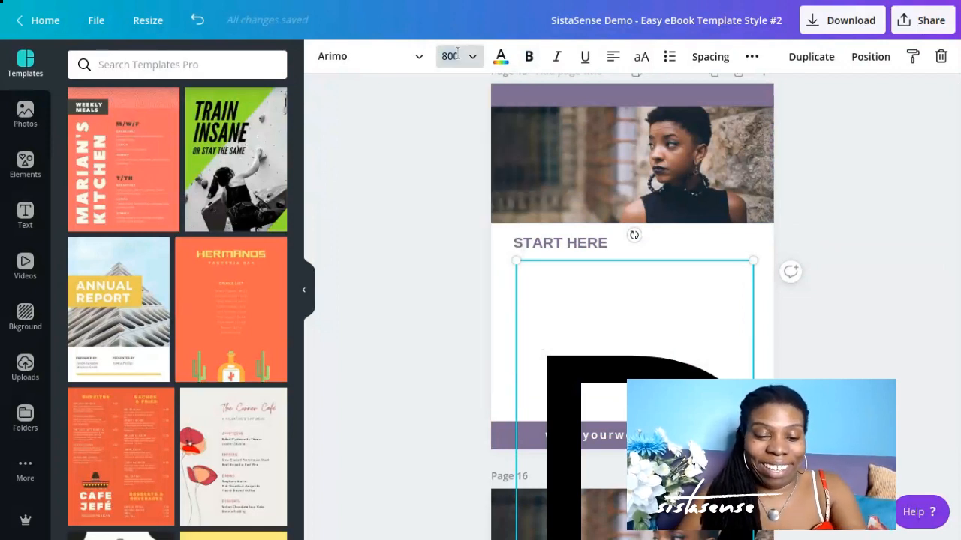
type("20")
key("Return")
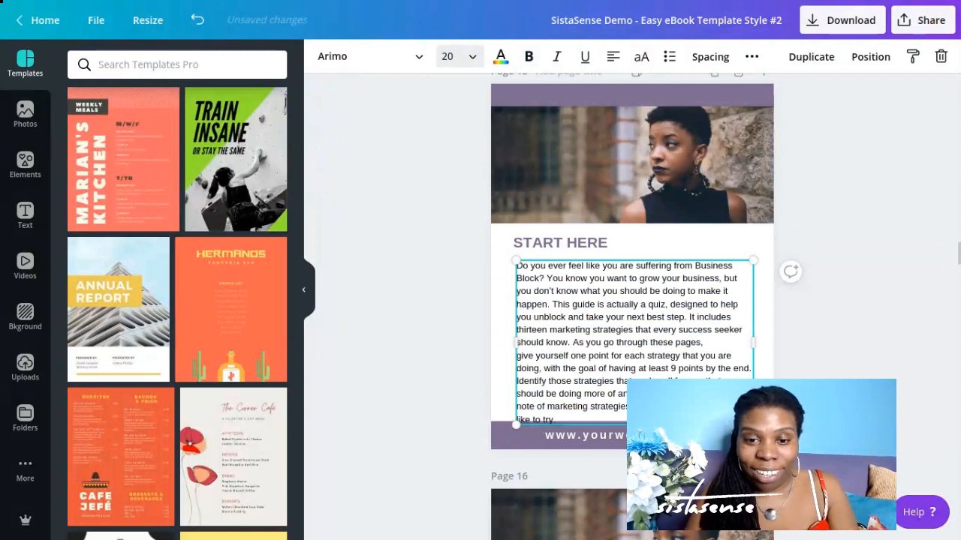
Set the body text's font size to 19 and deselect the text box.
left_click(445, 57)
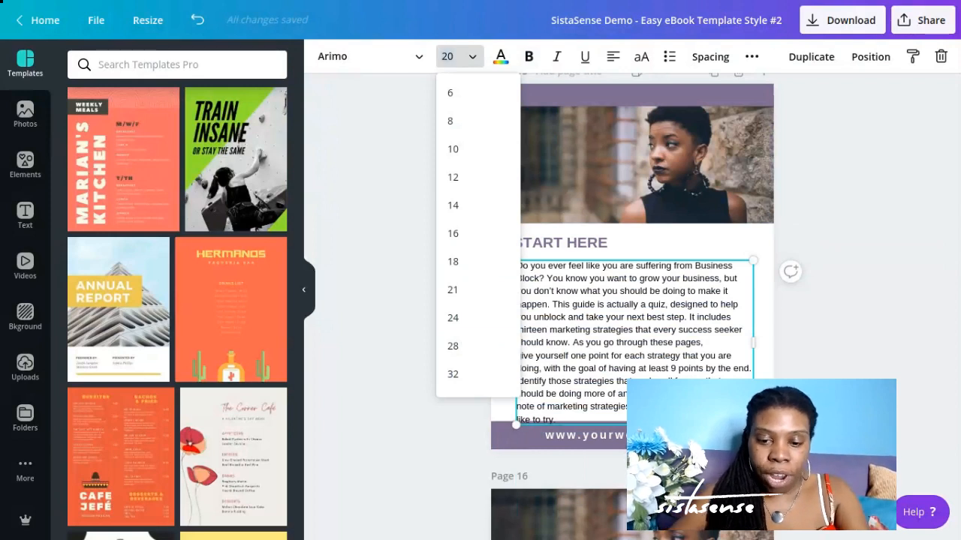
type("19")
key("Return")
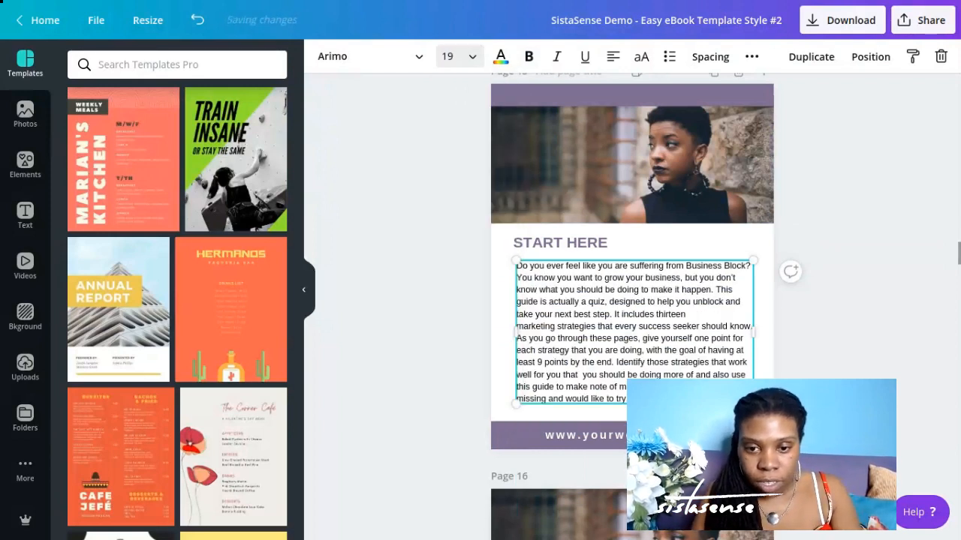
left_click(465, 289)
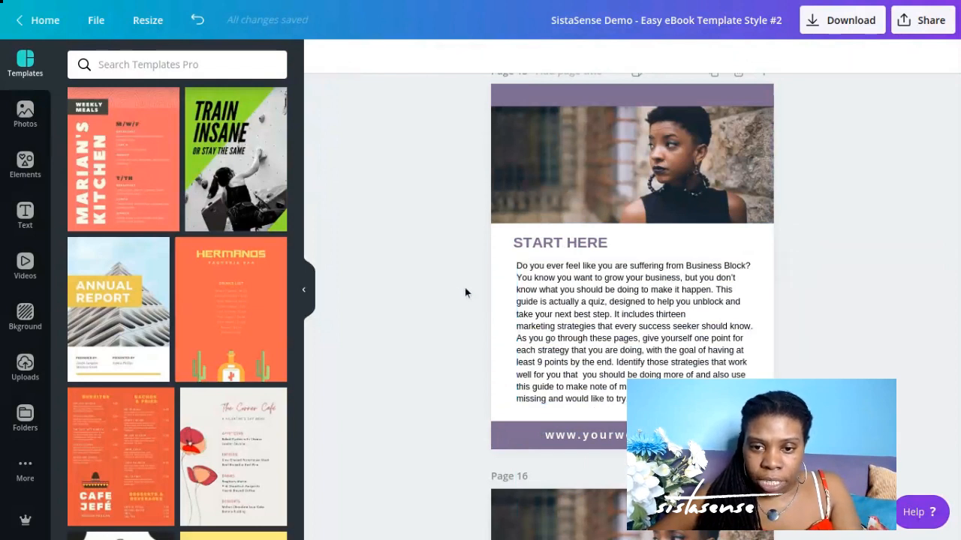
Increase the line height of the page 15 body text to 1.48.
left_click(547, 332)
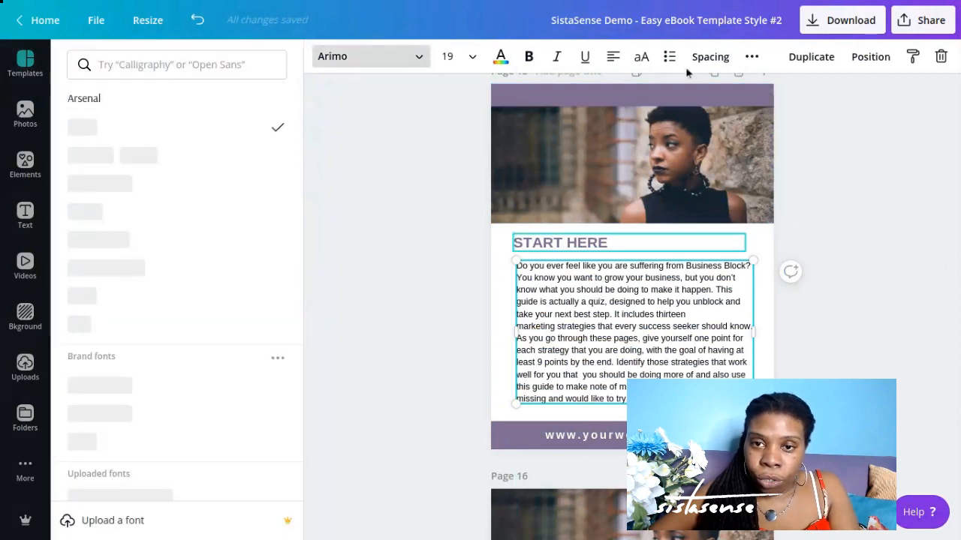
left_click(705, 60)
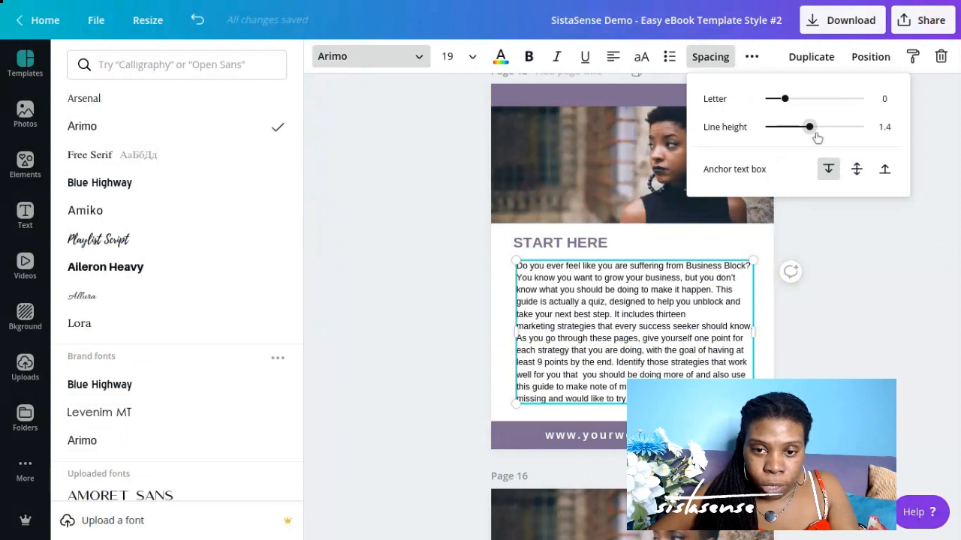
mouse_move(820, 137)
left_mouse_down()
mouse_move(808, 137)
mouse_move(817, 136)
left_mouse_up()
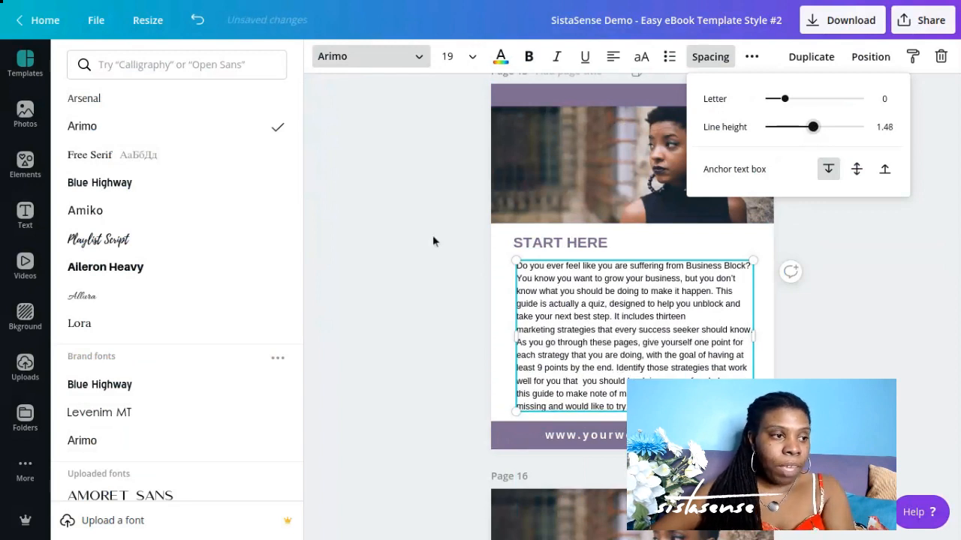
key("Escape")
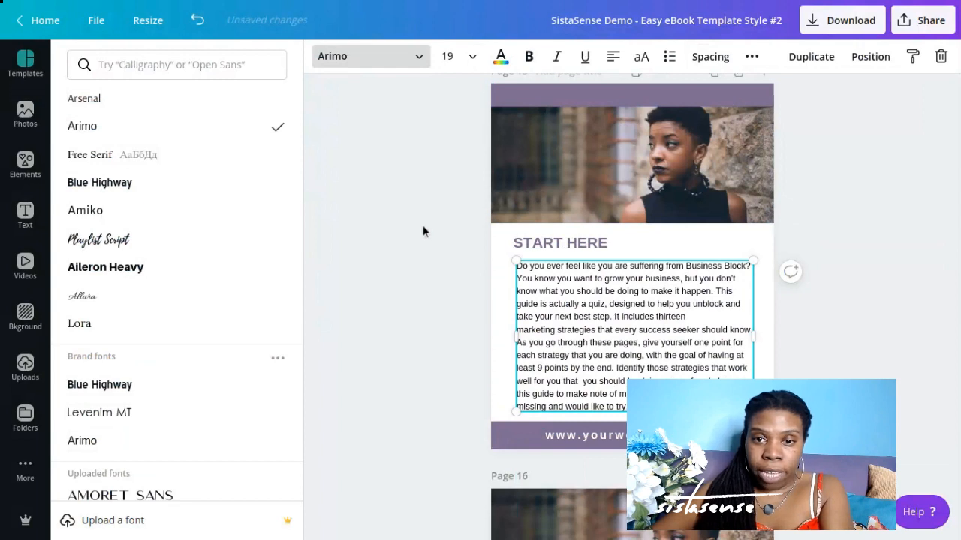
Duplicate page 15 with its START HERE headline and introduction text, and deselect the body text box.
scroll(422, 232, "up", 2)
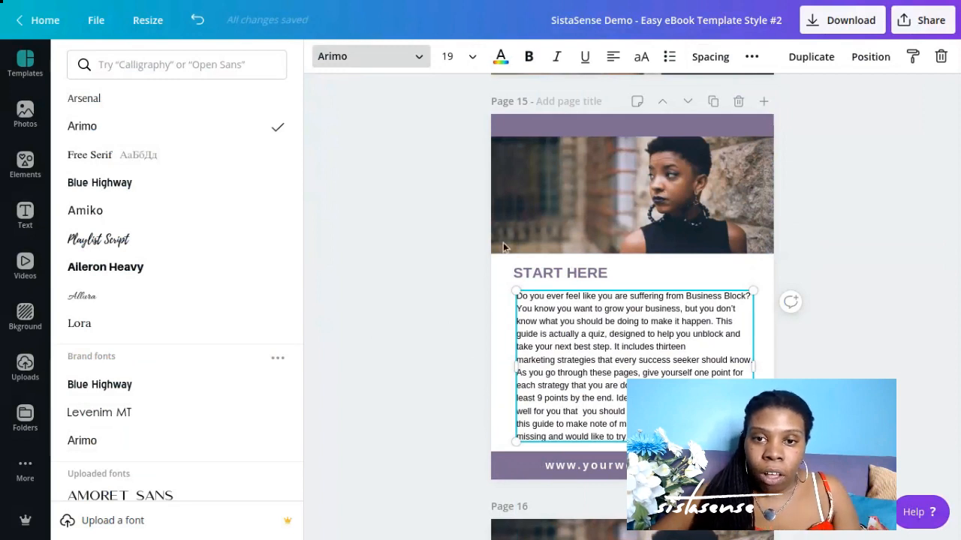
left_click(713, 102)
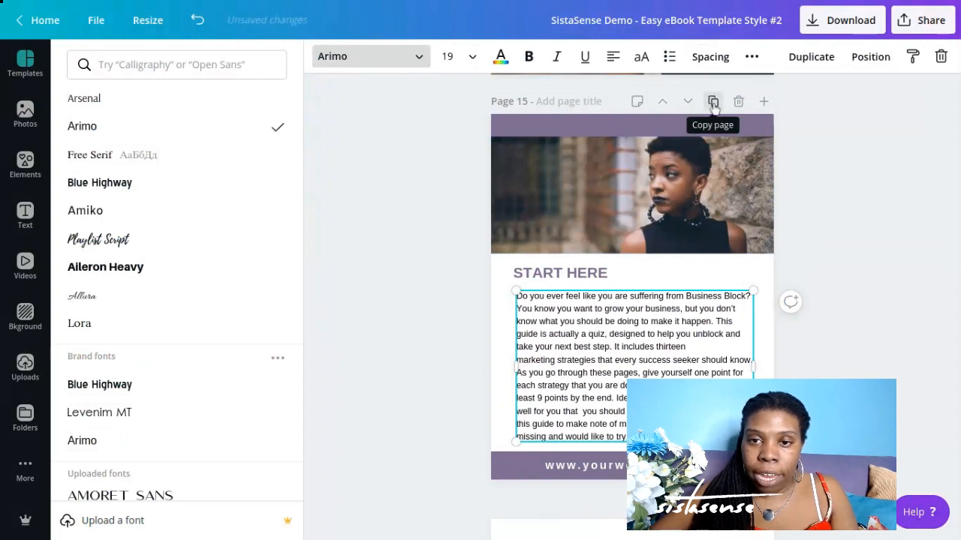
scroll(466, 370, "down", 5)
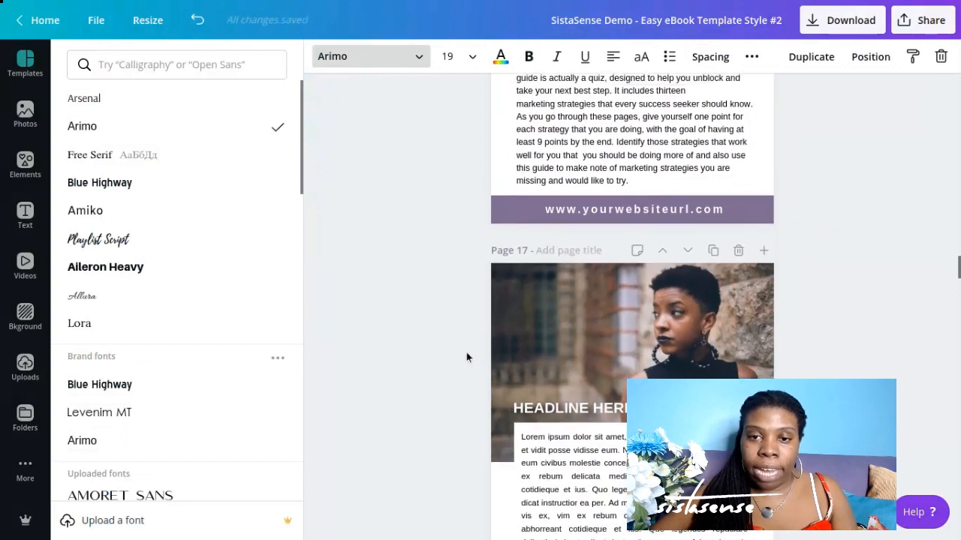
scroll(465, 351, "up", 3)
scroll(464, 349, "up", 5)
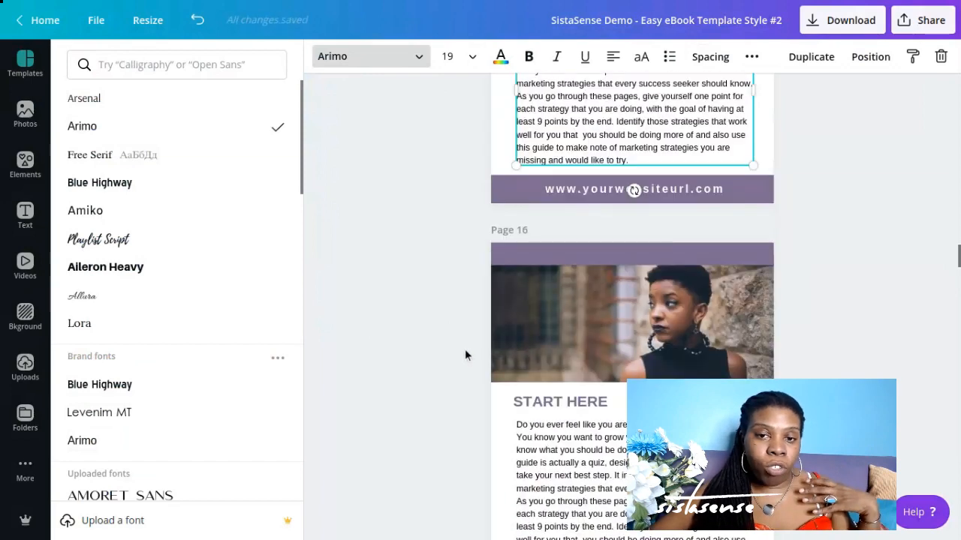
scroll(463, 354, "up", 4)
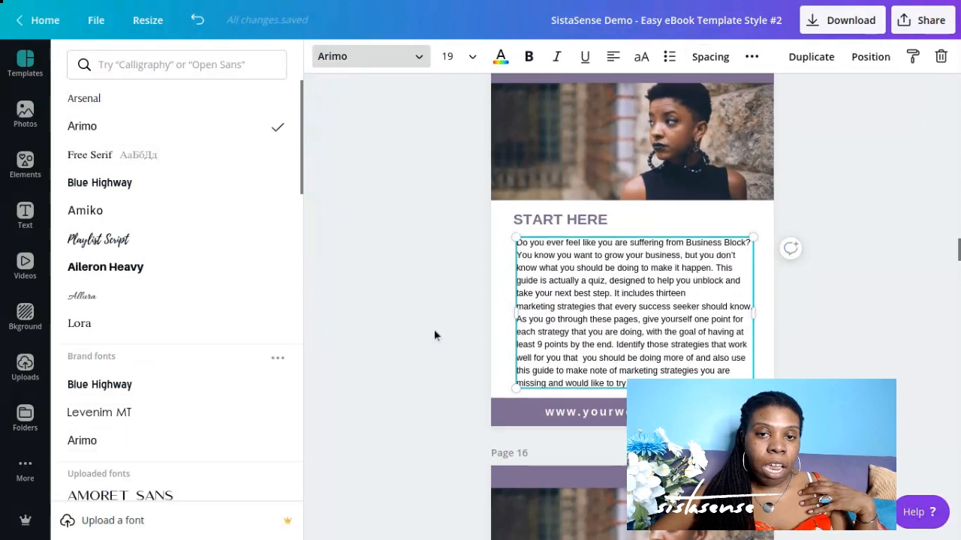
left_click(434, 330)
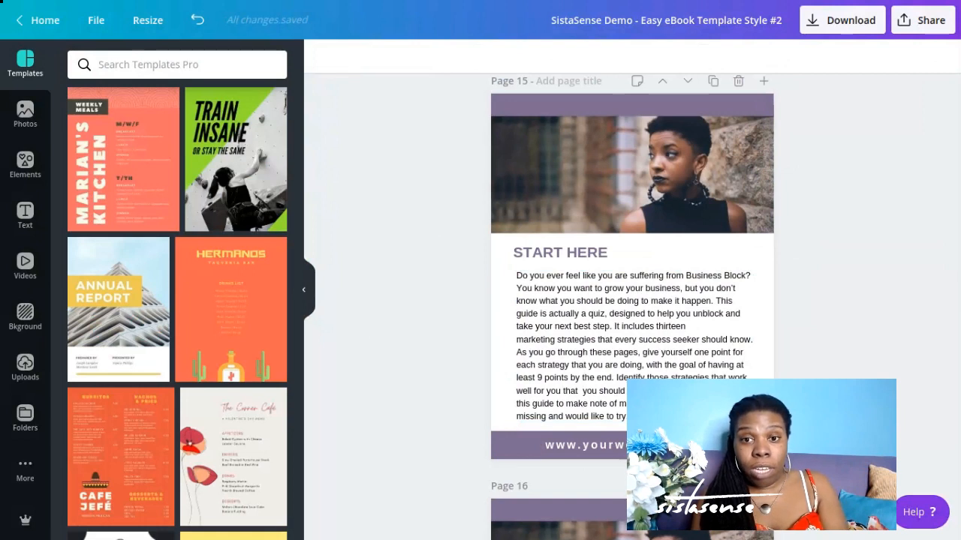
Change the headline on page 16 from START HERE to "STEP #1" and deselect it.
scroll(439, 328, "up", 1)
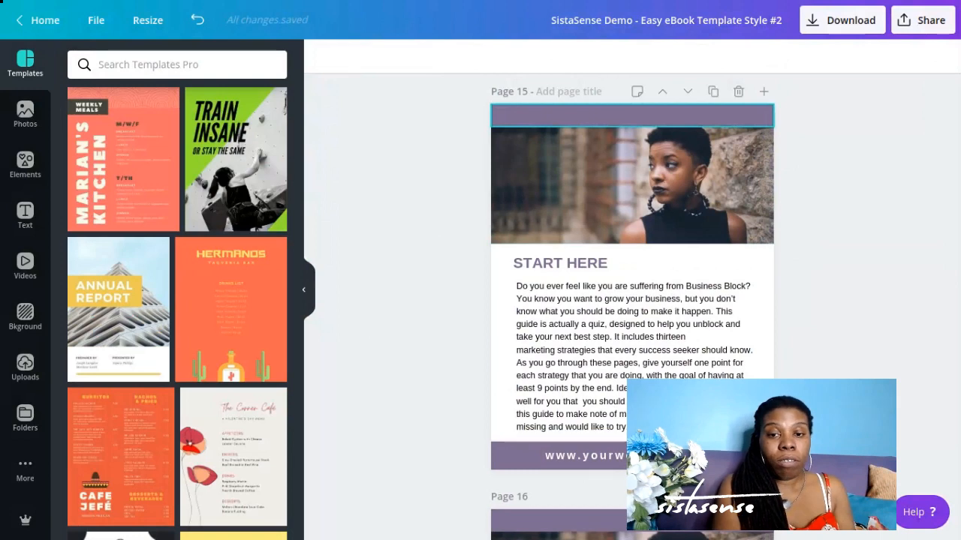
scroll(760, 153, "down", 4)
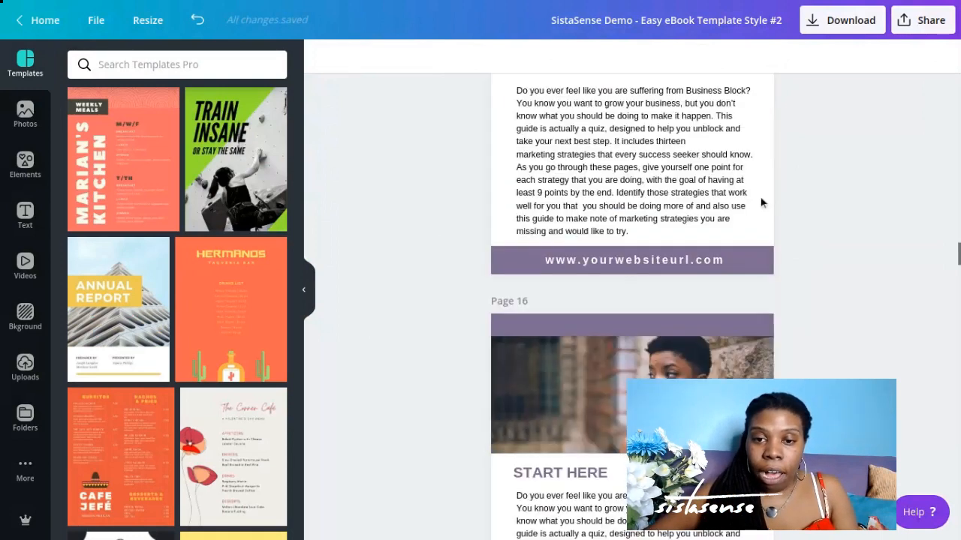
scroll(544, 356, "down", 1)
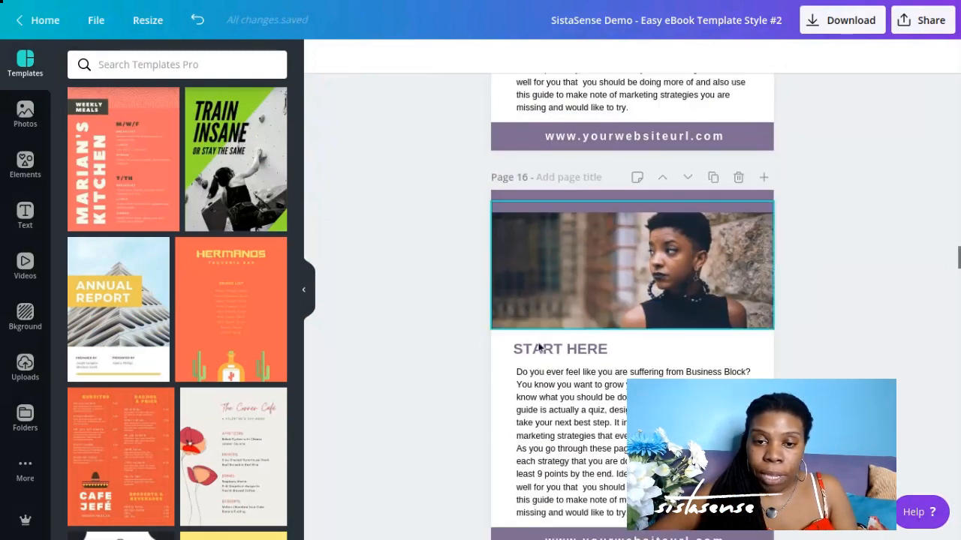
left_click(553, 338)
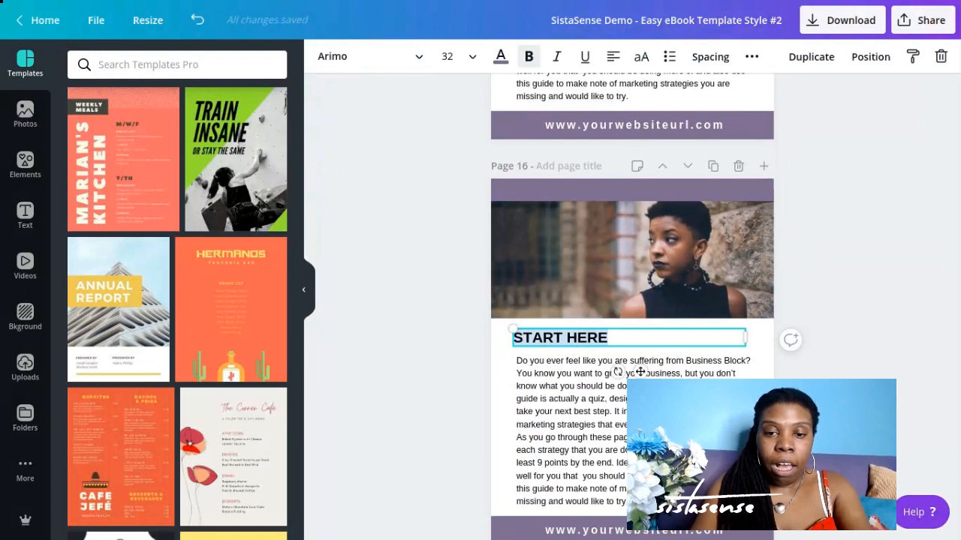
type("STEP #1")
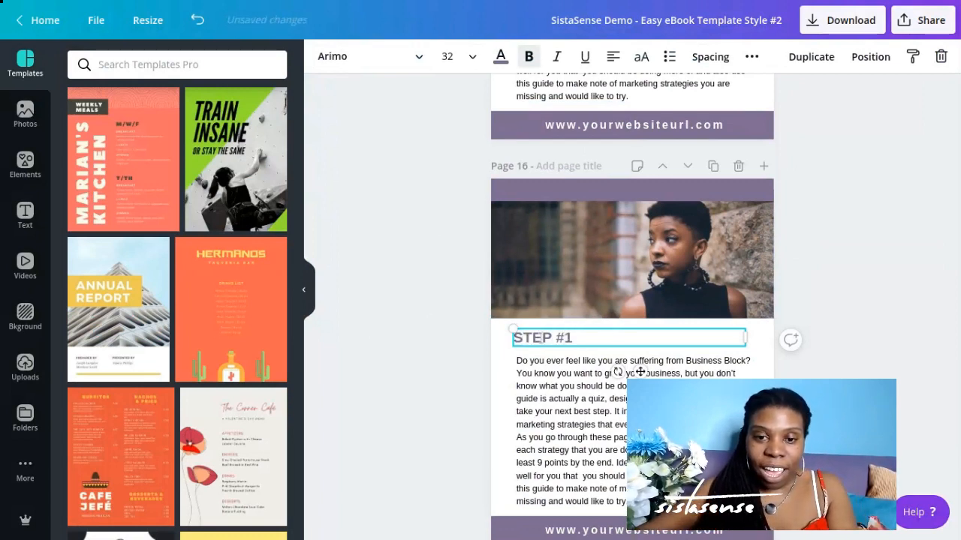
left_click(451, 322)
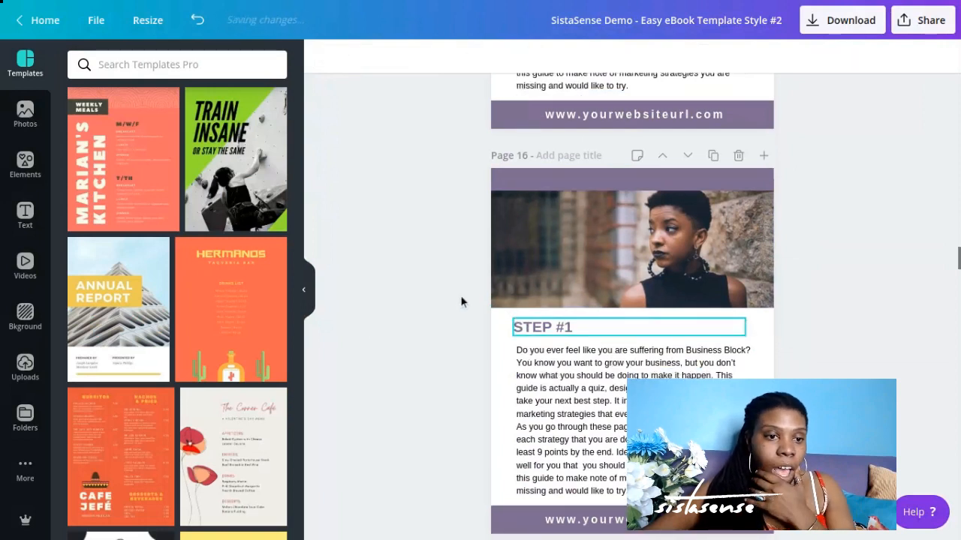
Replace the page 16 photo with the recently used photo of two women taking a selfie at a table.
left_click(30, 116)
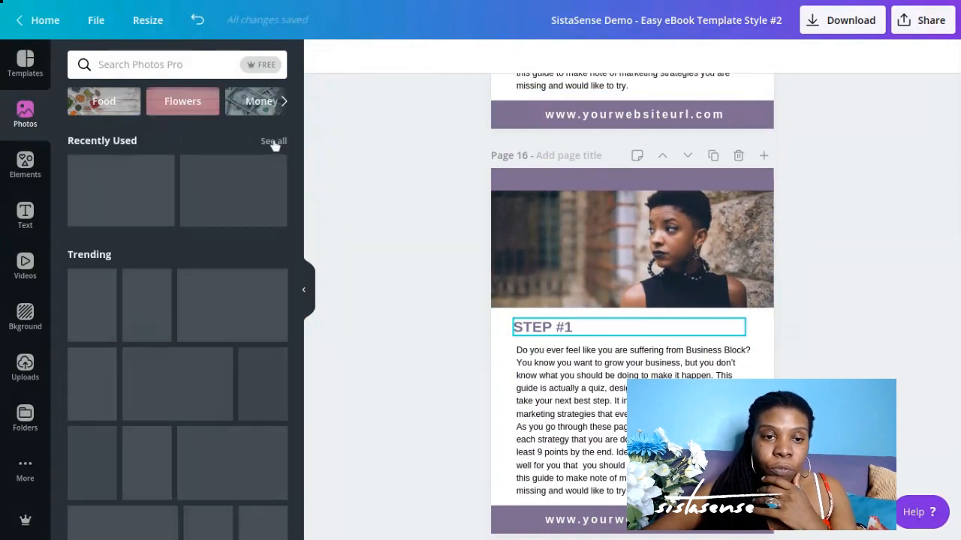
left_click(273, 142)
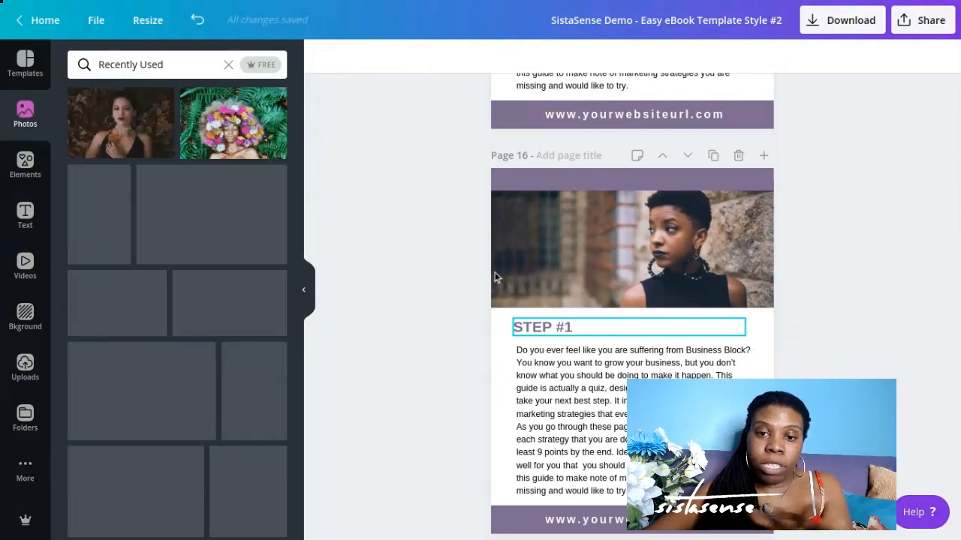
left_click(495, 277)
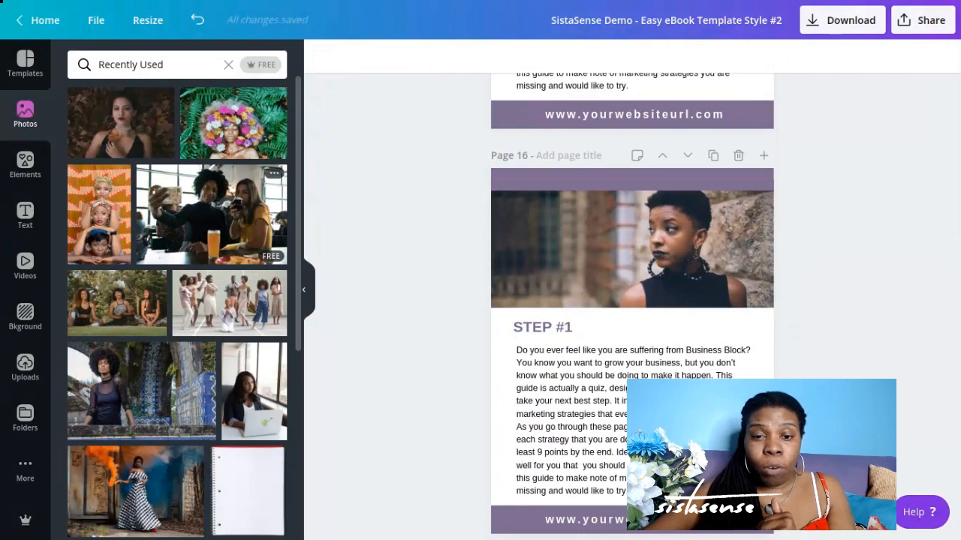
left_click_drag(210, 218, 548, 224)
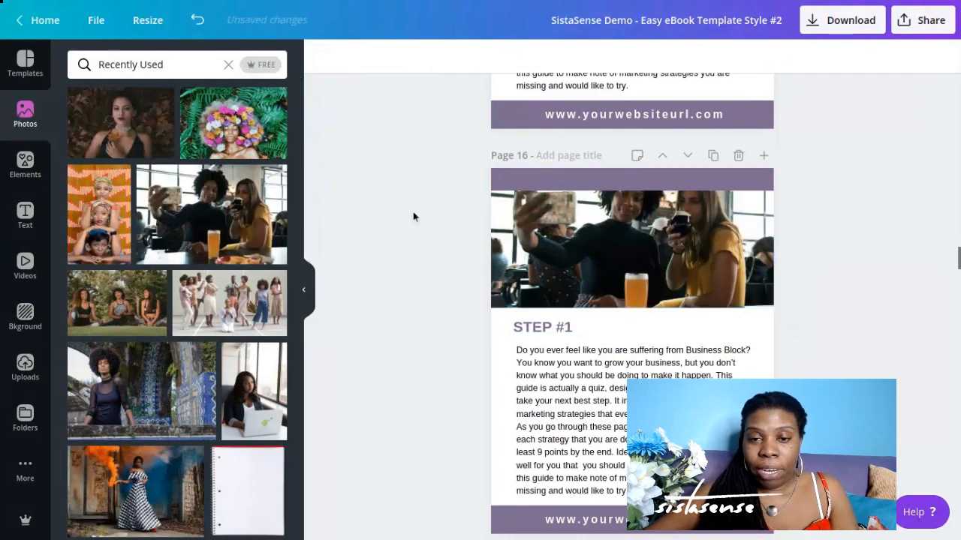
Shift the selfie photo down within its frame on page 16 so the women's heads show, and apply the crop.
double_click(608, 246)
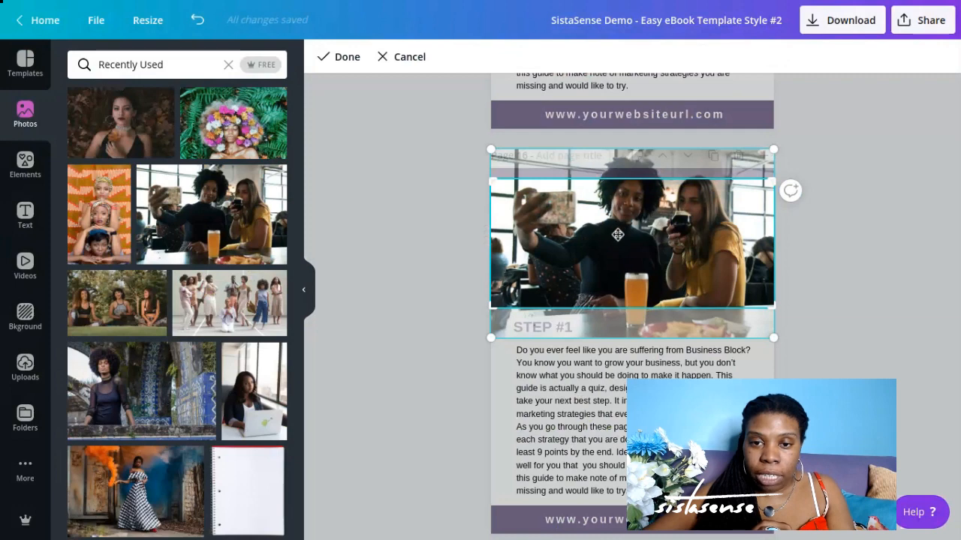
left_click_drag(616, 229, 616, 246)
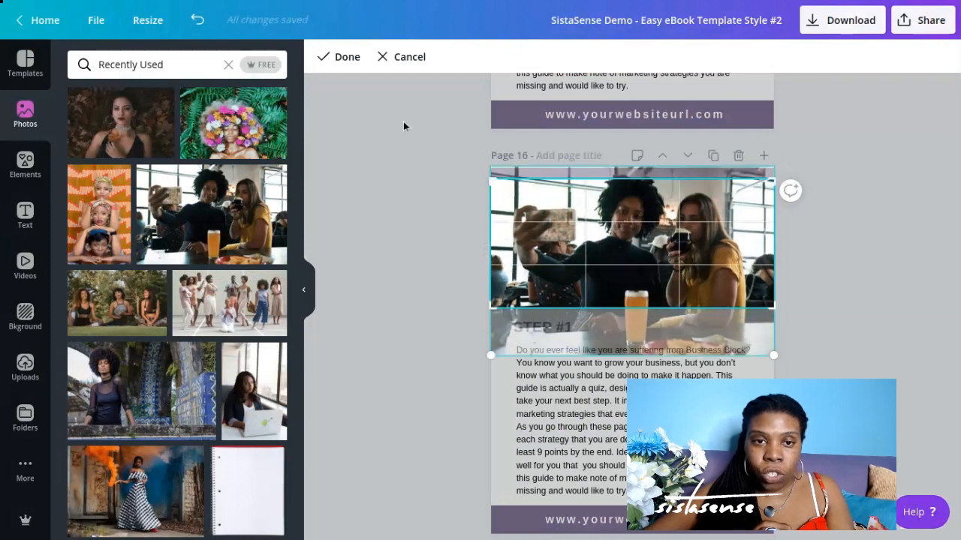
left_click(344, 59)
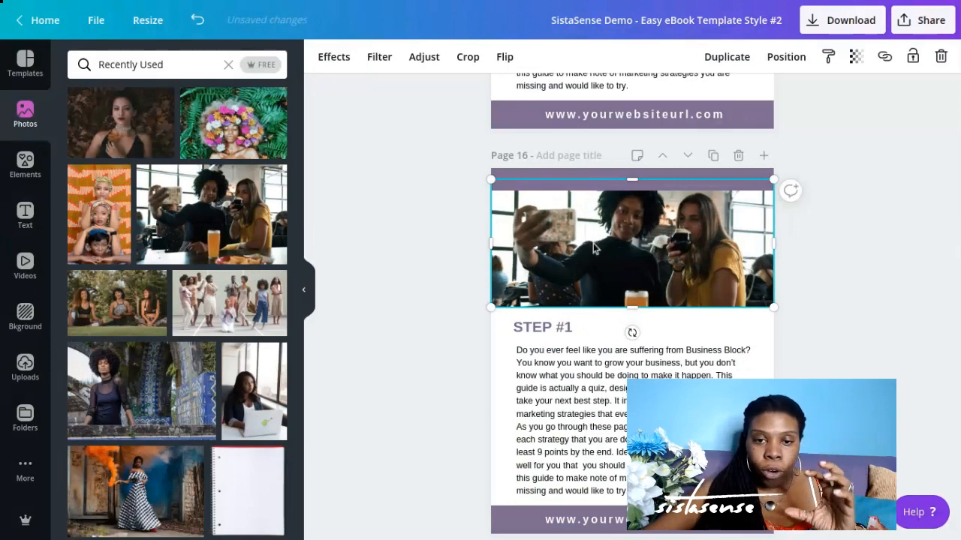
Enlarge the page 16 selfie photo slightly inside its frame, shift it to the right, and apply the crop.
double_click(589, 241)
left_click_drag(491, 356, 463, 378)
left_click_drag(555, 225, 573, 221)
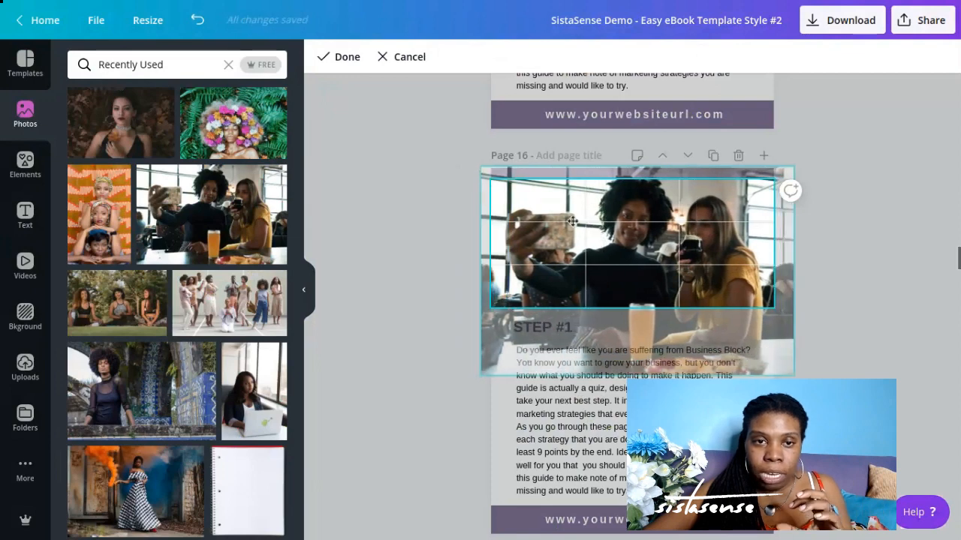
left_click(353, 64)
left_click(412, 226)
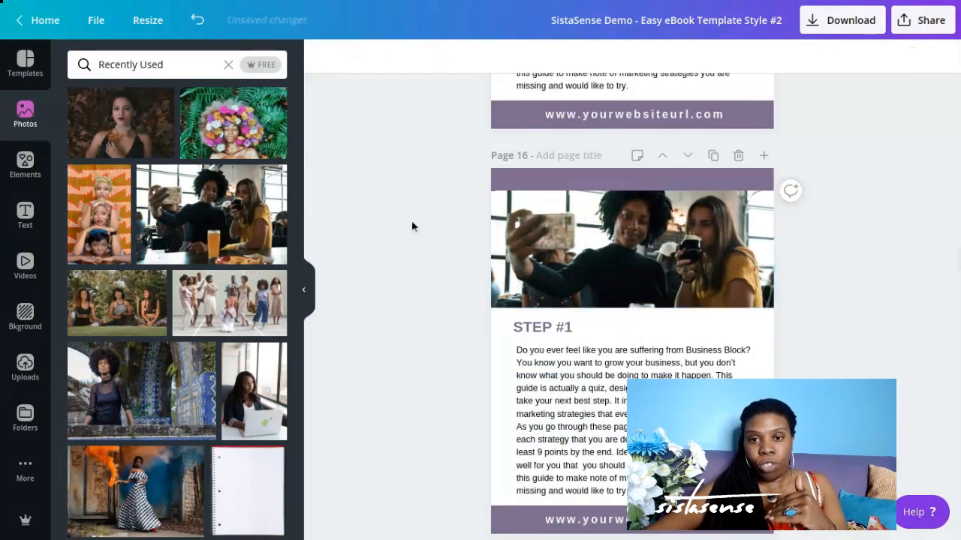
Replace the page 17 photo with the recently used photo of the woman wearing flowers in her hair.
scroll(421, 225, "down", 3)
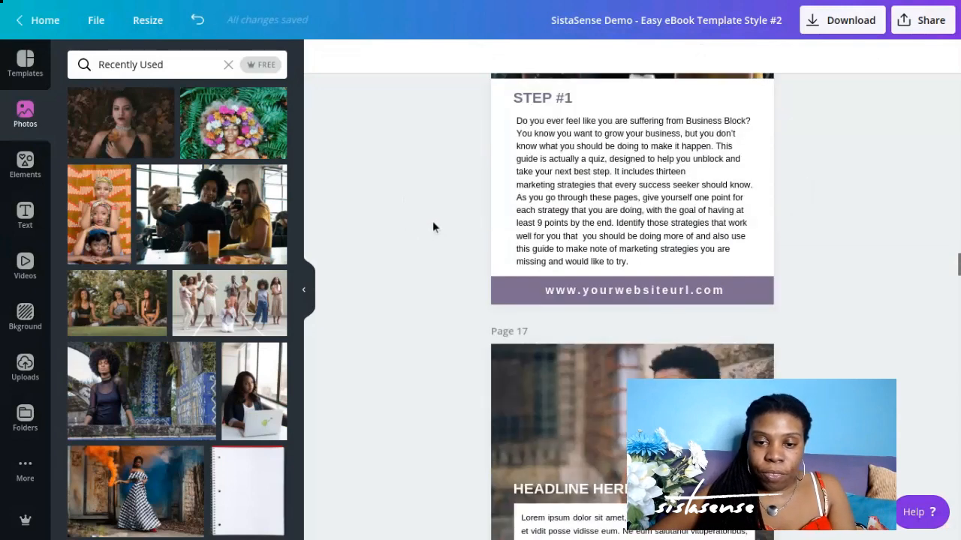
scroll(433, 226, "down", 2)
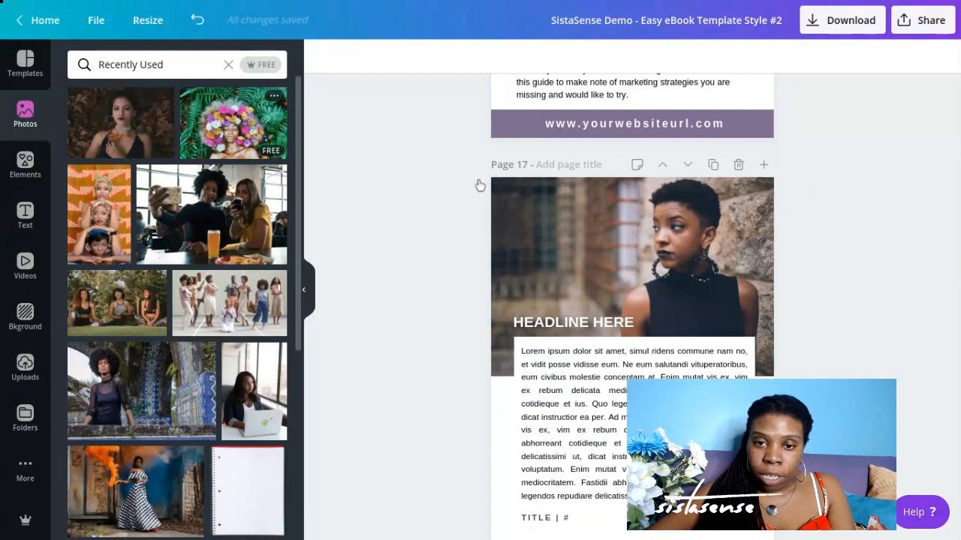
left_click_drag(480, 185, 526, 226)
scroll(438, 263, "down", 1)
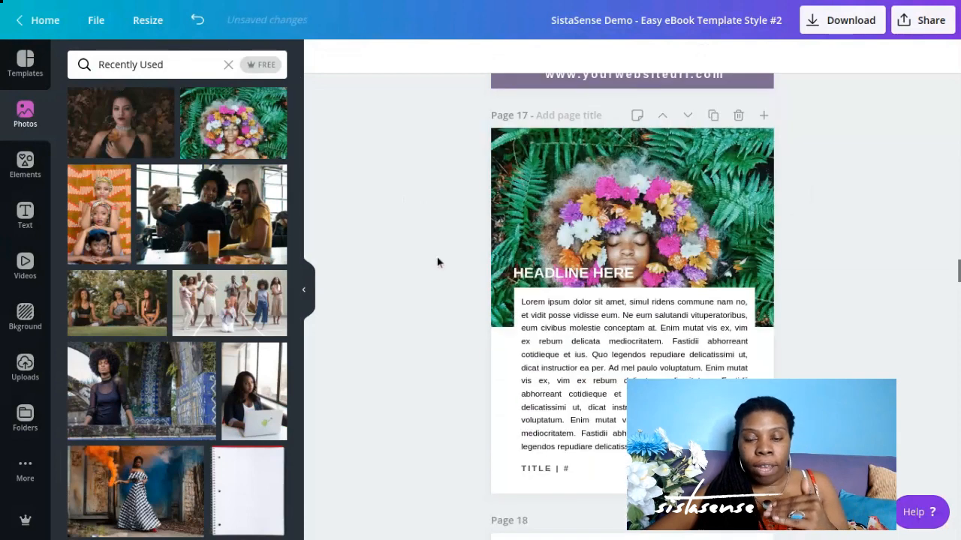
scroll(441, 263, "up", 2)
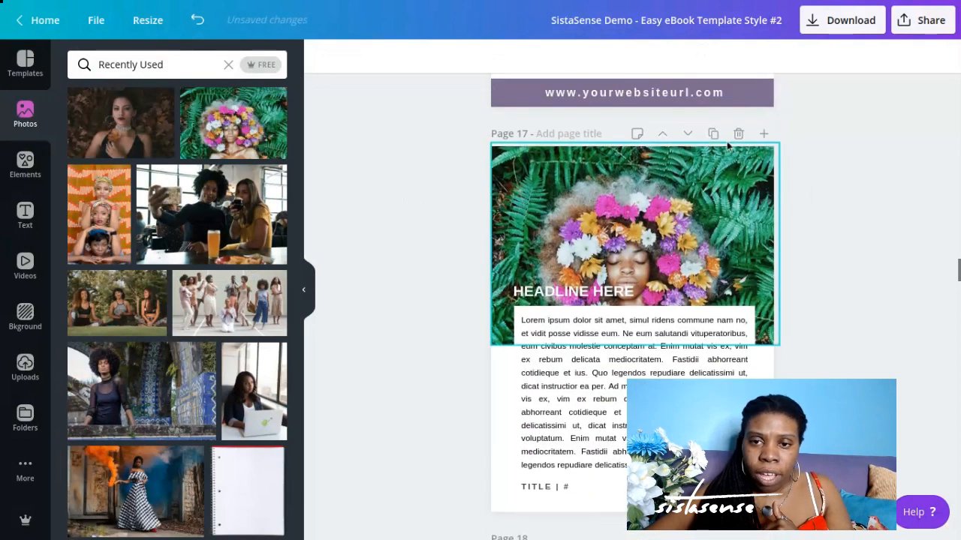
Delete page 17 and undo the deletion.
left_click(739, 133)
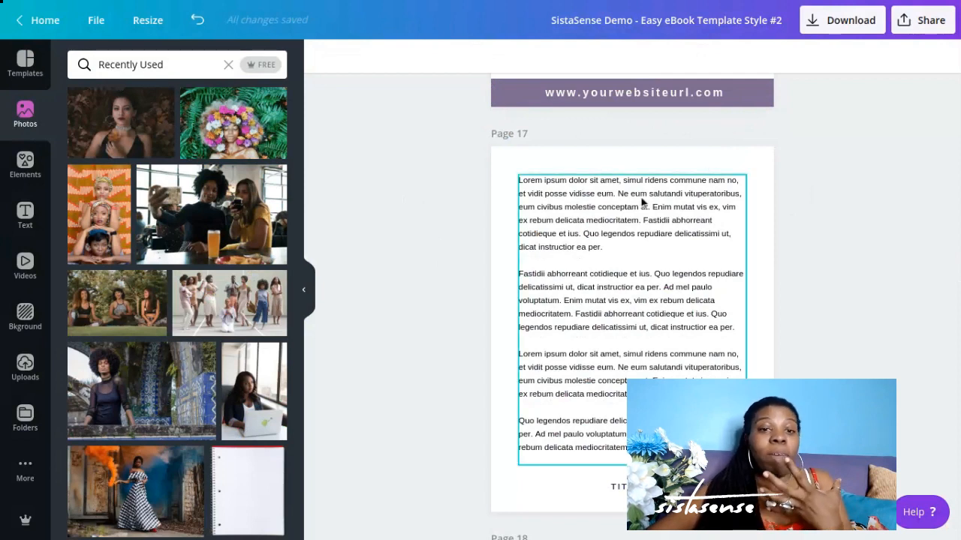
left_click(197, 22)
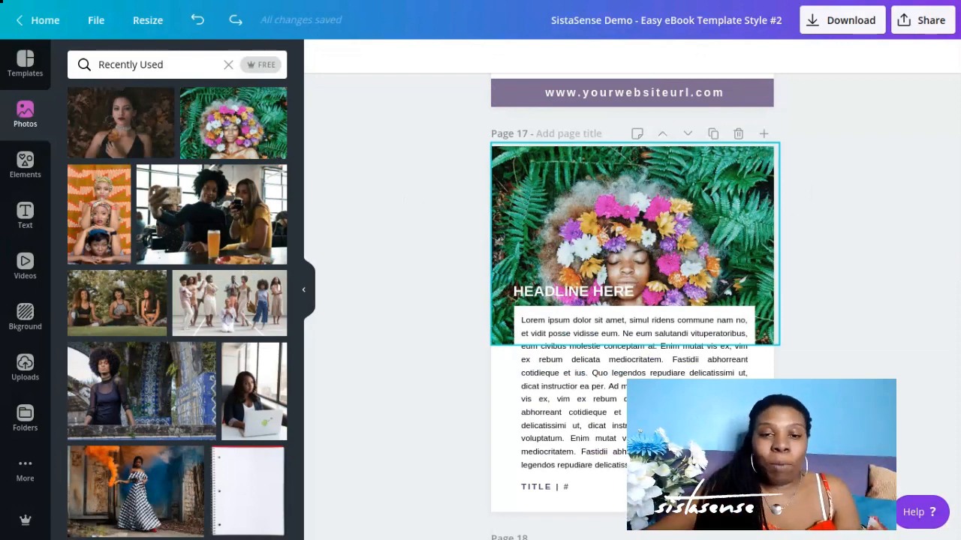
scroll(355, 228, "down", 2)
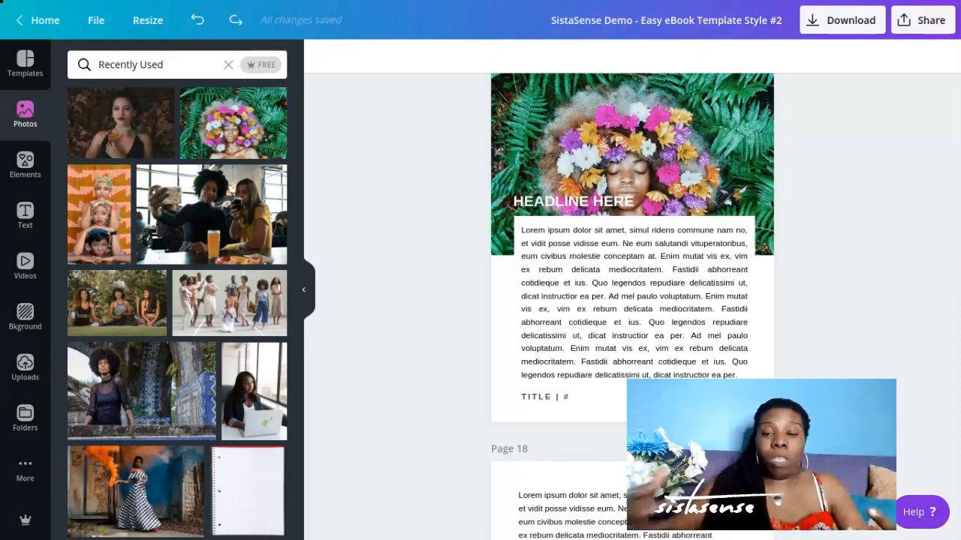
scroll(396, 203, "up", 1)
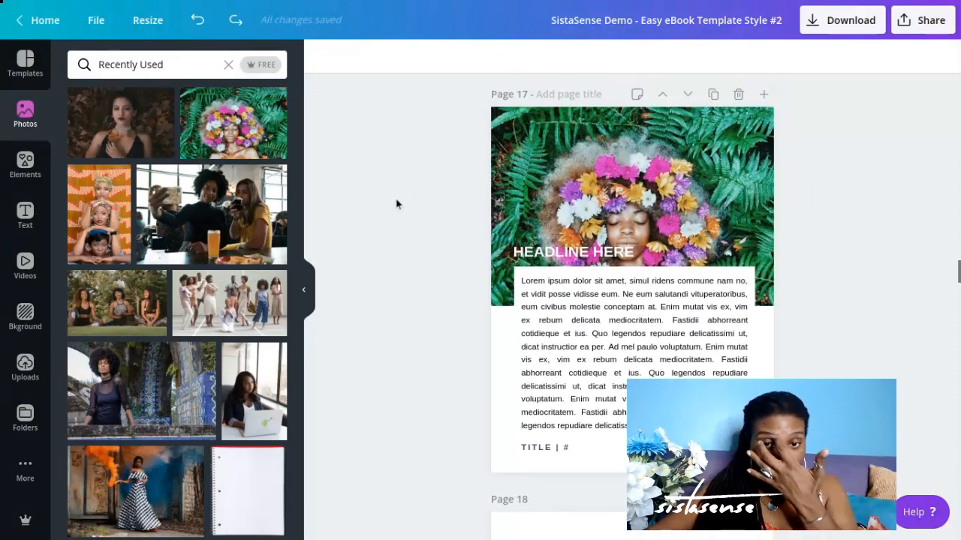
left_click(670, 181)
Replace all placeholder body text on page 18 with the copied introduction beginning "Do you ever feel like you are suffering from Business Block?".
scroll(671, 181, "down", 1)
scroll(668, 184, "down", 10)
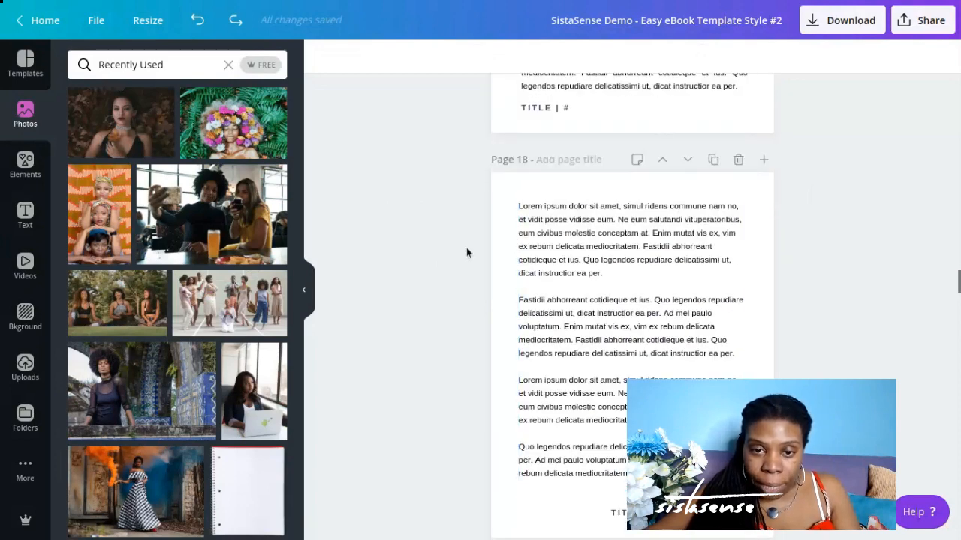
scroll(466, 247, "down", 1)
left_click(578, 233)
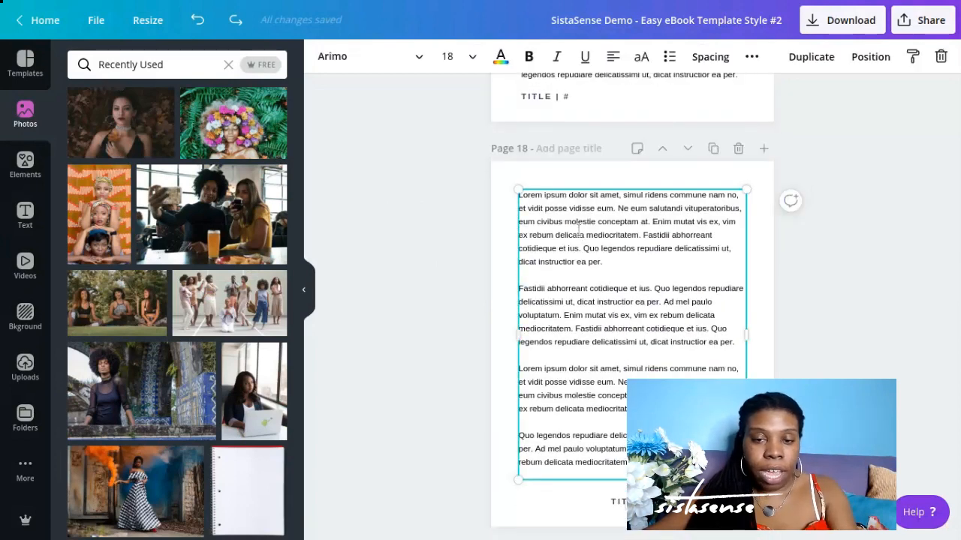
double_click(578, 233)
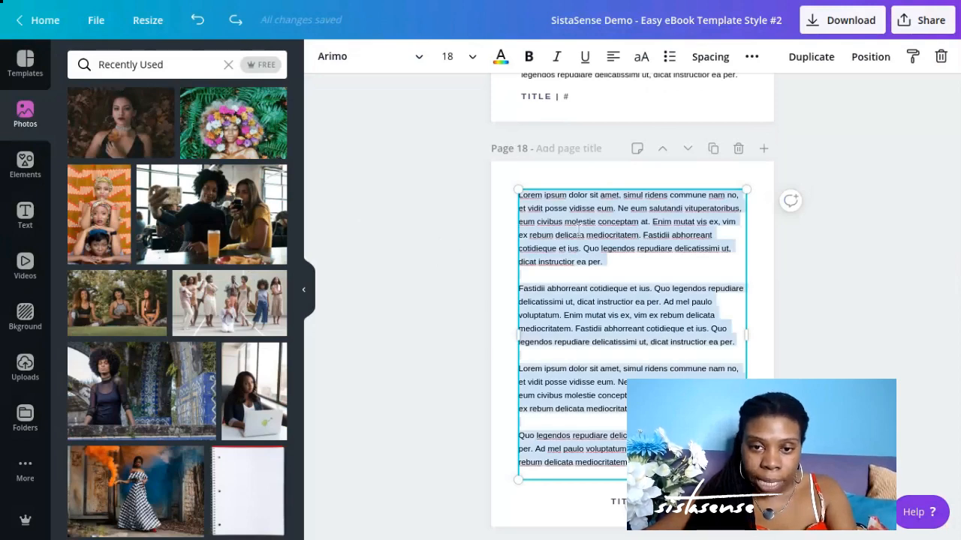
type("Do you ever feel like you are suffering from Business Block? You know you want to grow your business, but you don't know what you should be doing to make it happen. This guide is actually a quiz, designed to help you unblock and take your next best step. It includes thirteen marketing strategies that every success seeker should know. As you go through these pages, give yourself one point for each strategy that you are doing, with the goal of having at least 9 points by the end. Identify those strategies that work well for you that  you should be doing more of and also use this guide to make note of marketing strategies you are missing and would like to try.")
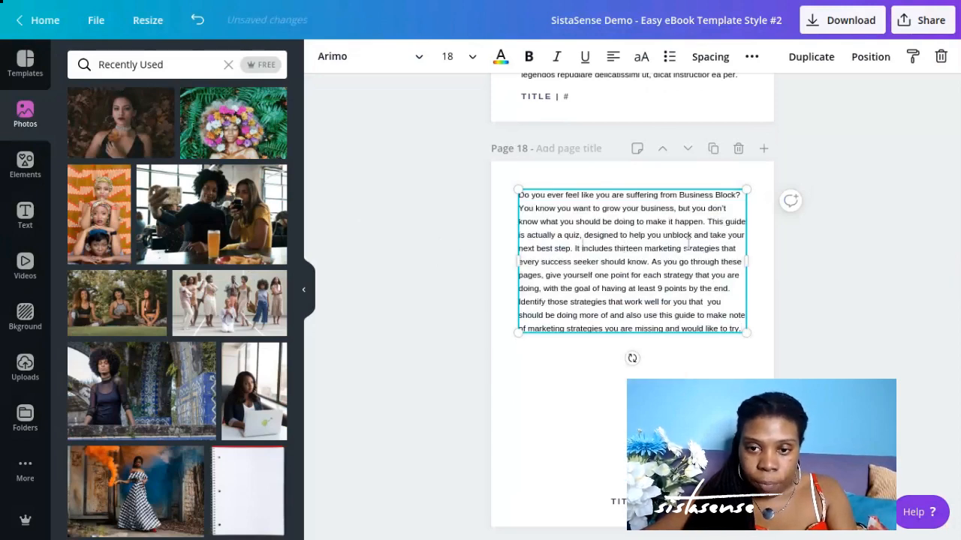
scroll(683, 255, "down", 3)
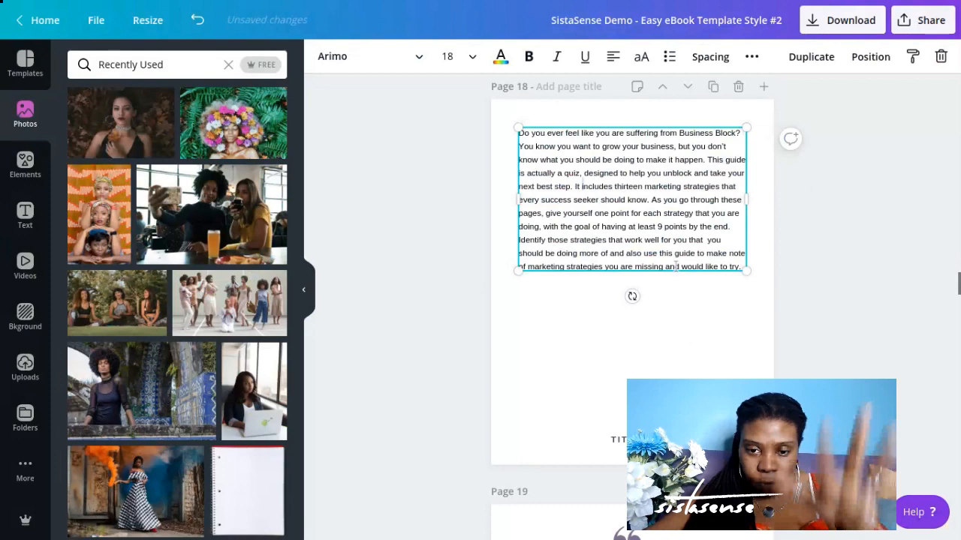
scroll(660, 239, "down", 3)
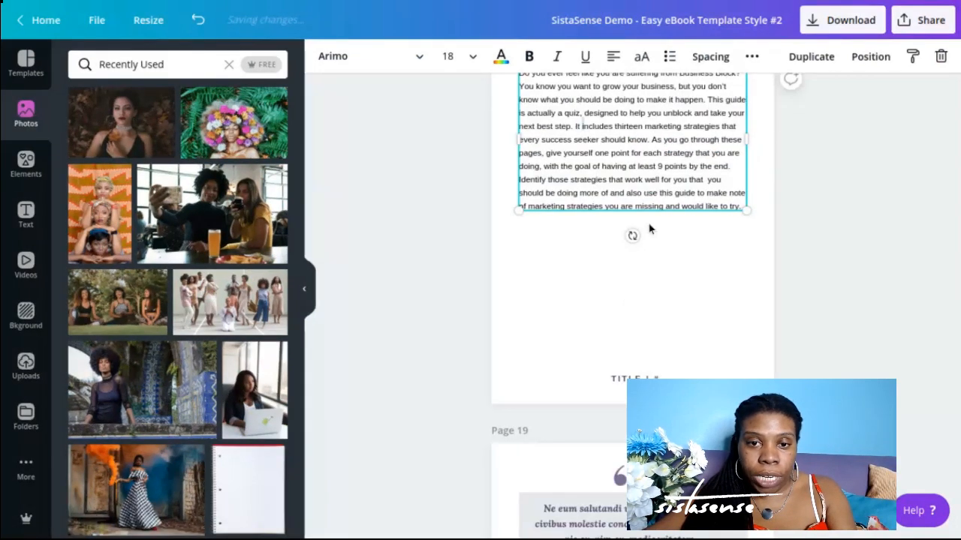
Undo the body text replacement on page 18 and change that page's footer to "EBOOK TITLE | PAGE #".
key("ctrl+z")
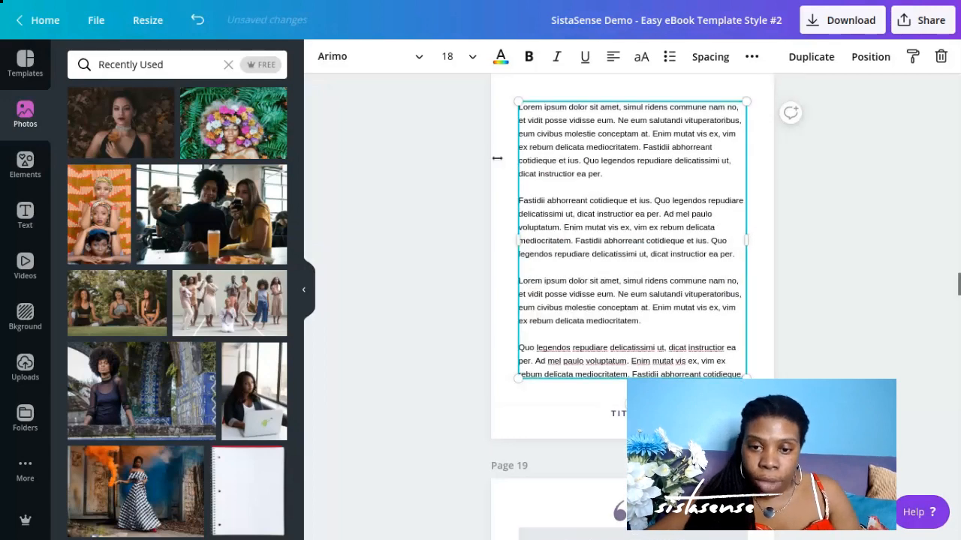
scroll(628, 337, "down", 3)
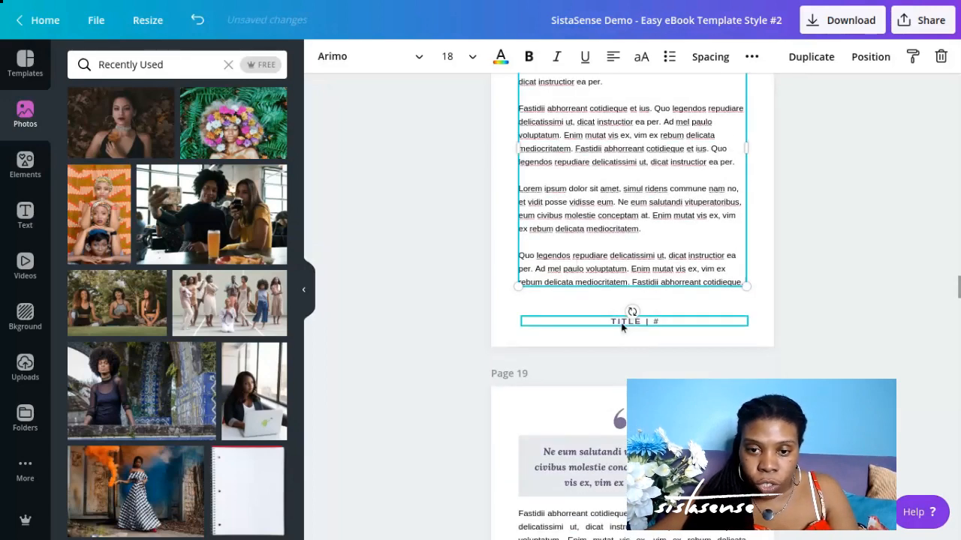
left_click(621, 325)
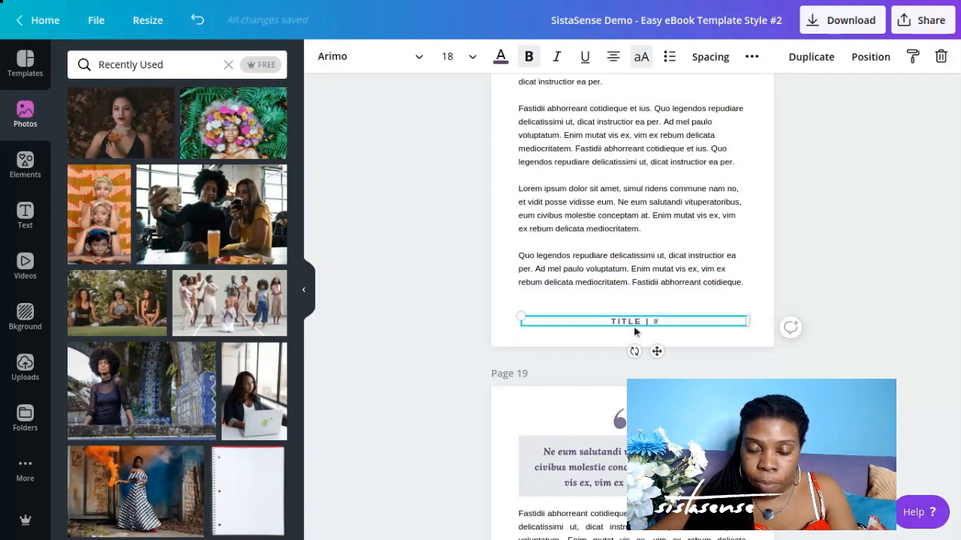
double_click(620, 324)
left_click(619, 324)
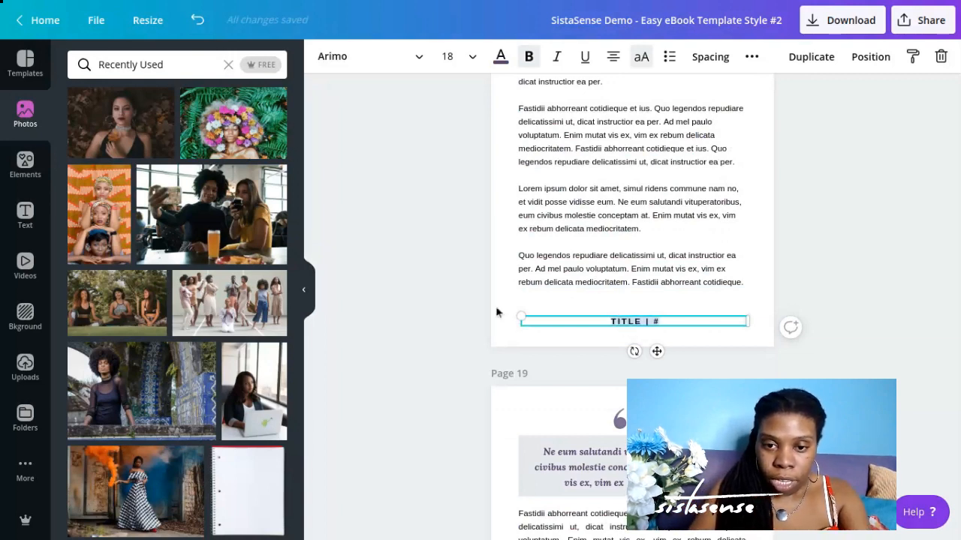
type("EBOOK TITLE")
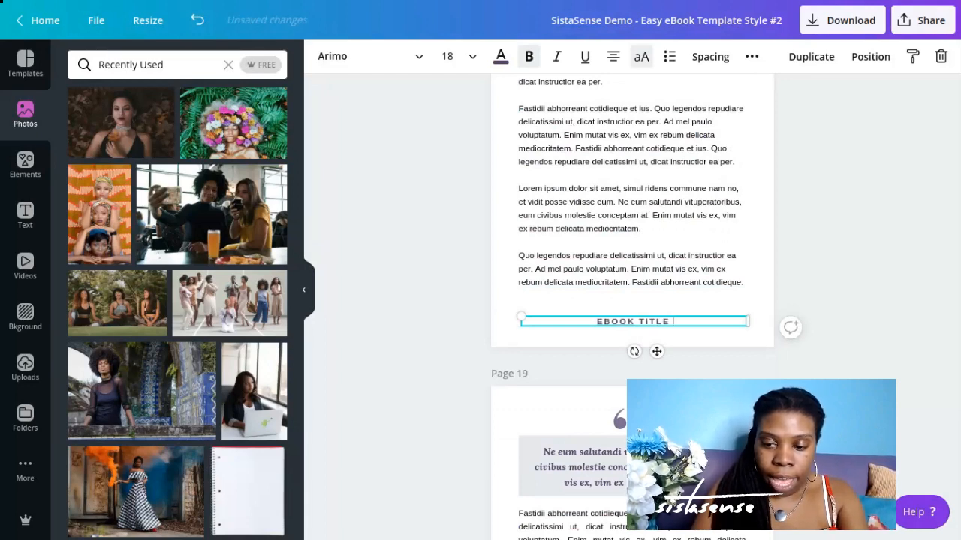
type(" | {AG")
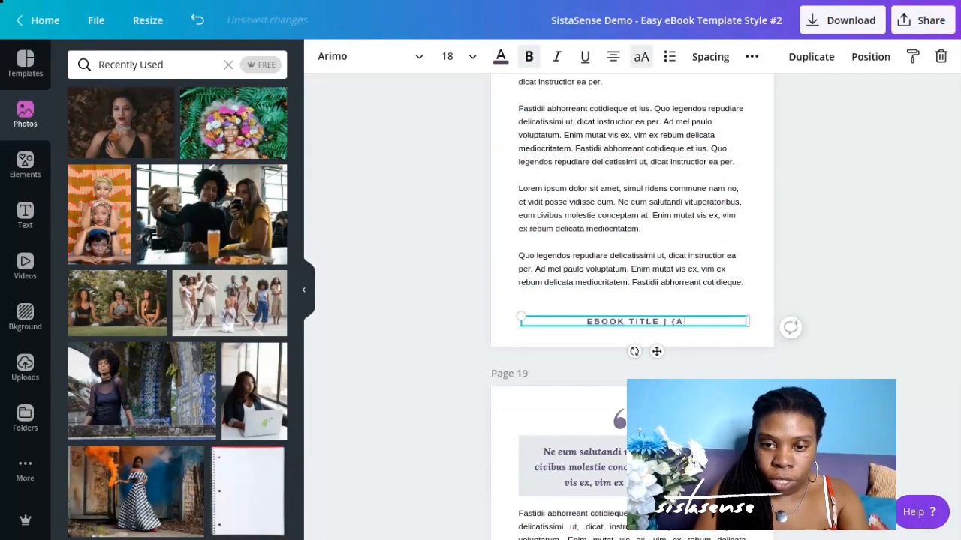
key("BackSpace")
key("BackSpace")
key("BackSpace")
type("P")
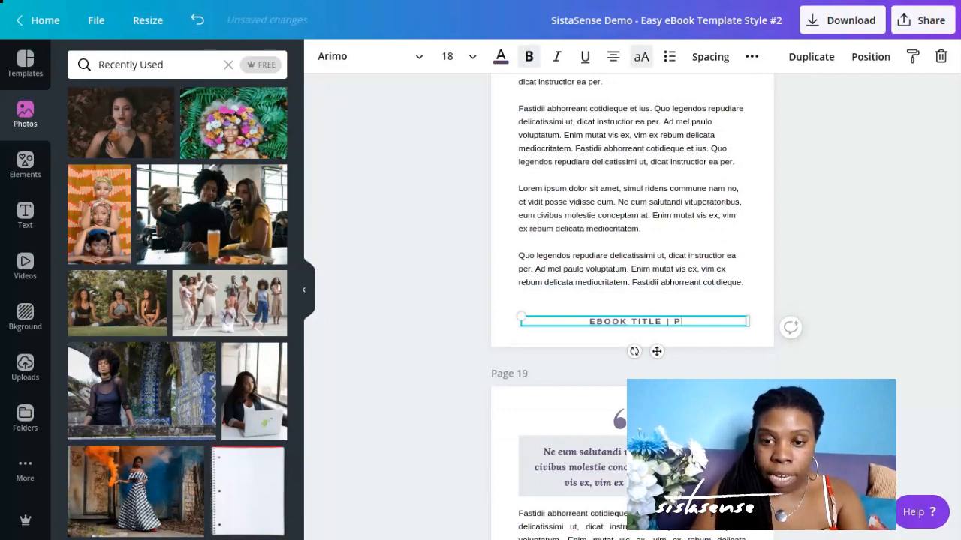
type("AGE #")
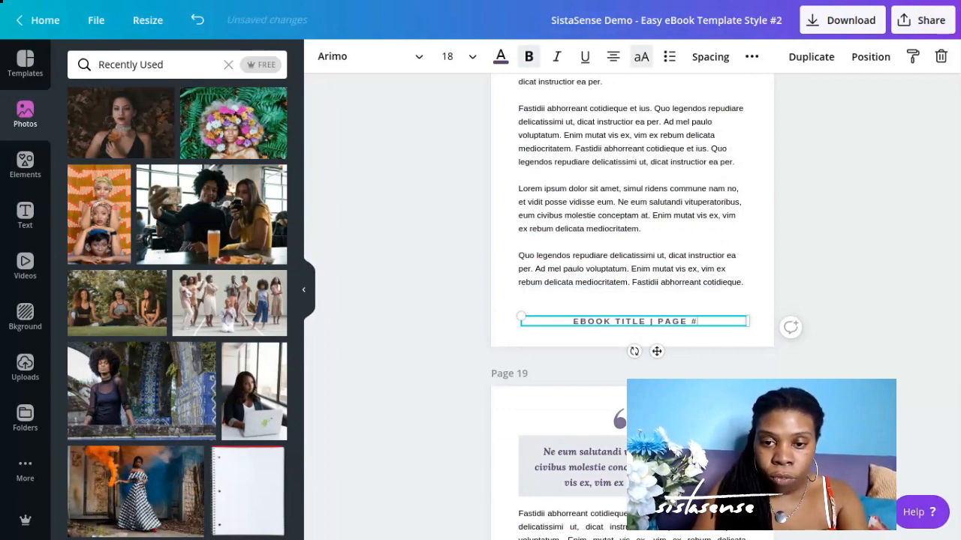
left_click(476, 298)
Review the text layouts on pages 18 through 21, including the quote page and the headline pages.
scroll(474, 297, "up", 3)
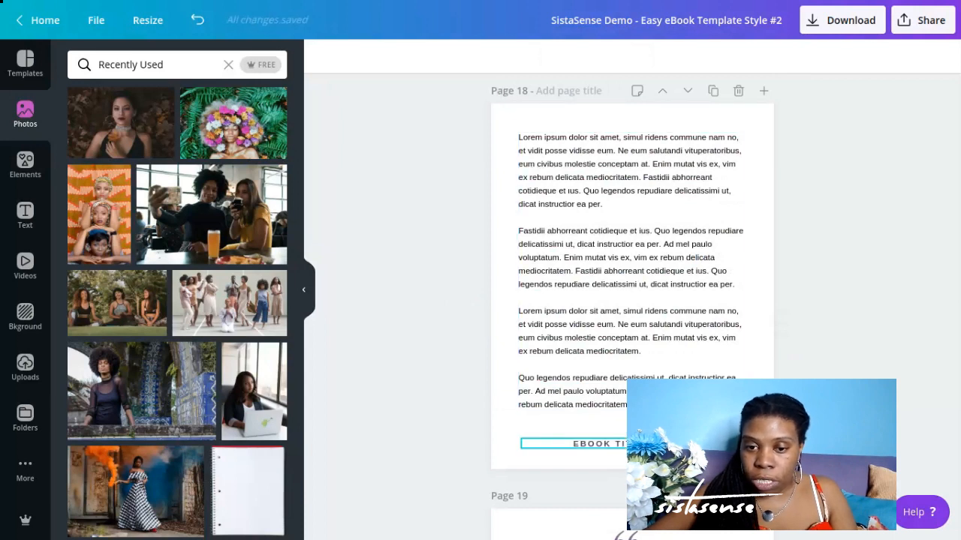
scroll(479, 393, "down", 3)
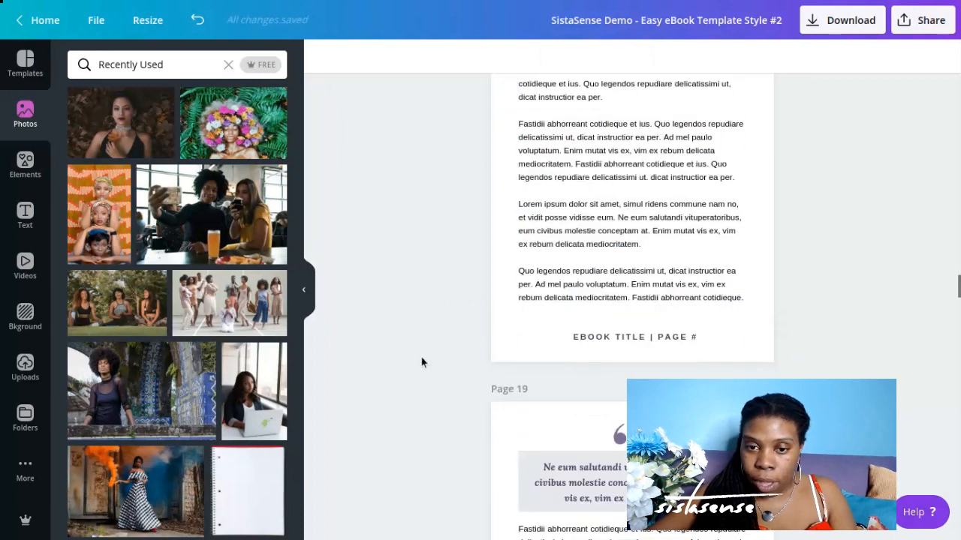
scroll(430, 361, "down", 5)
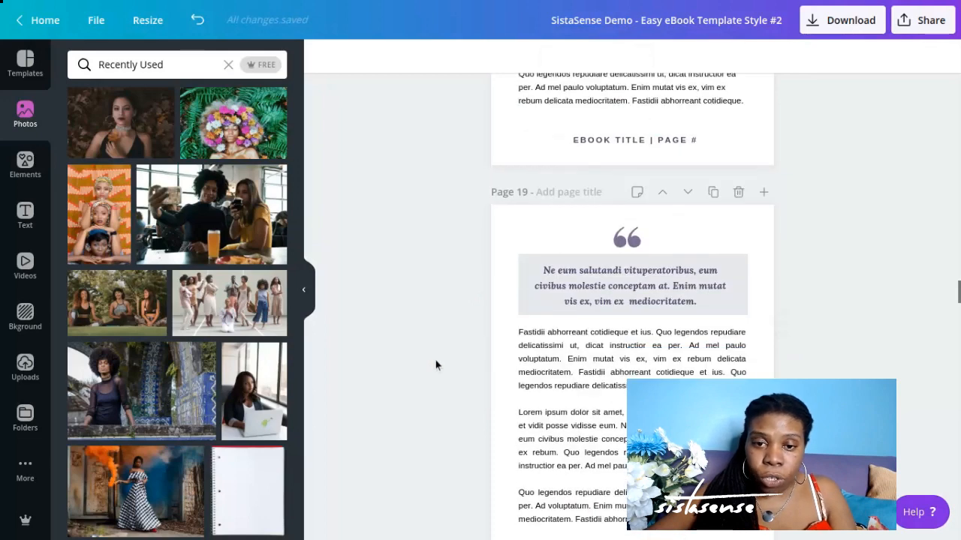
scroll(440, 360, "down", 3)
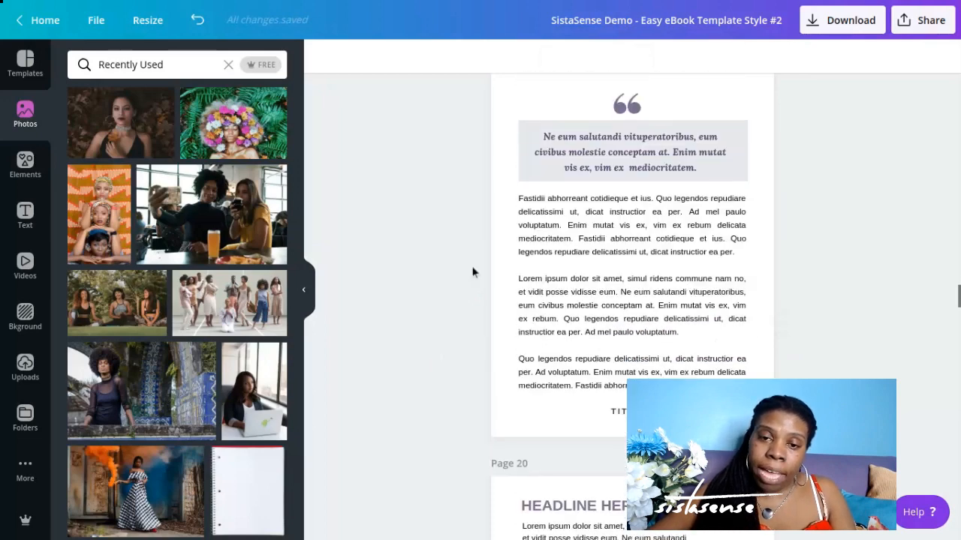
scroll(473, 272, "up", 1)
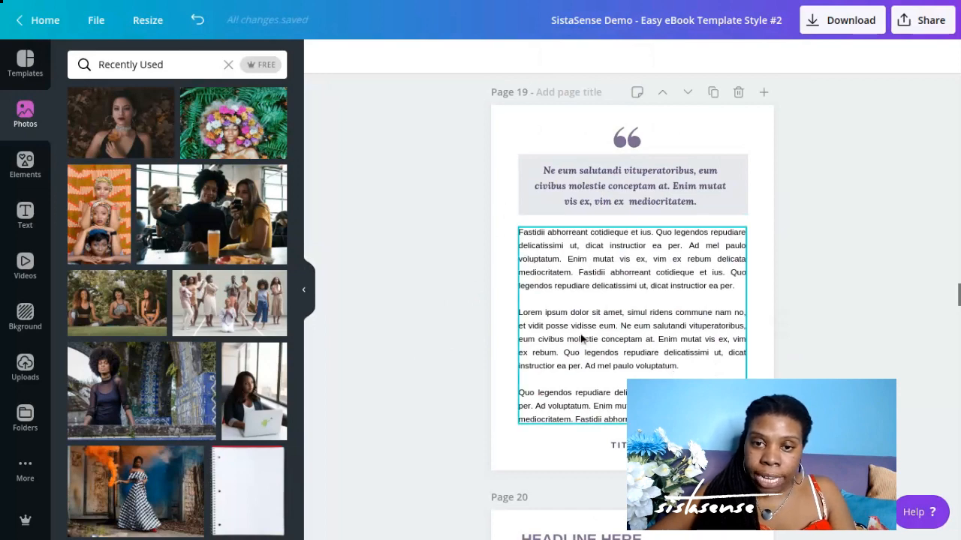
scroll(535, 318, "down", 1)
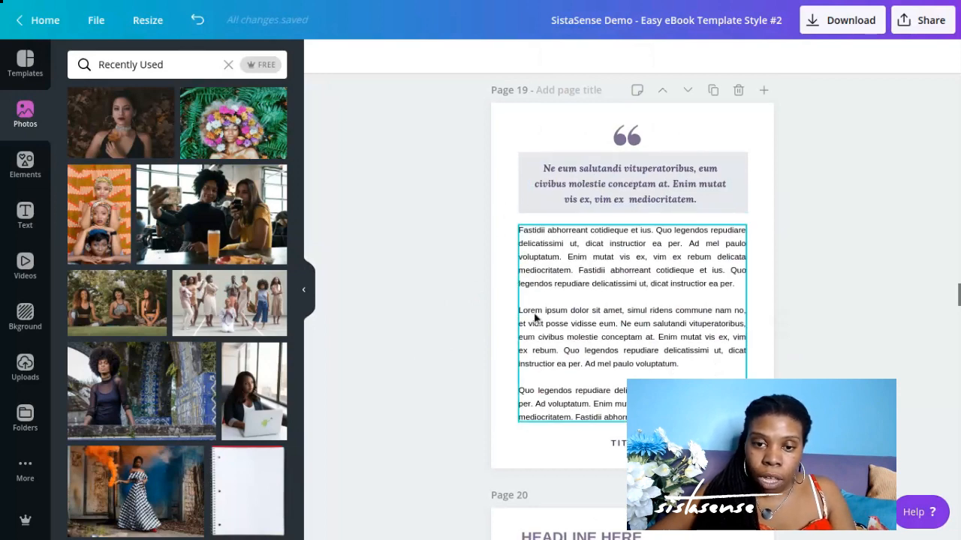
scroll(535, 318, "down", 5)
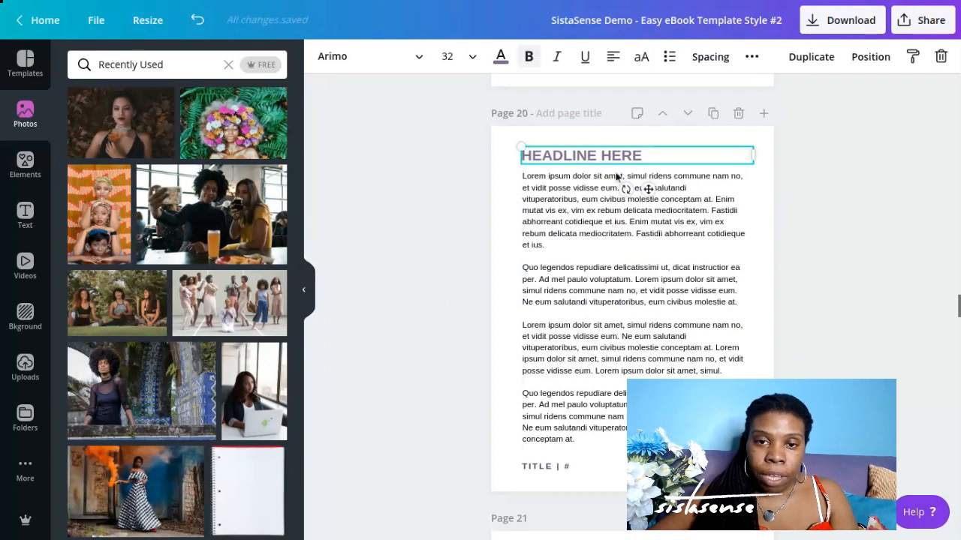
scroll(443, 265, "down", 3)
scroll(465, 289, "down", 2)
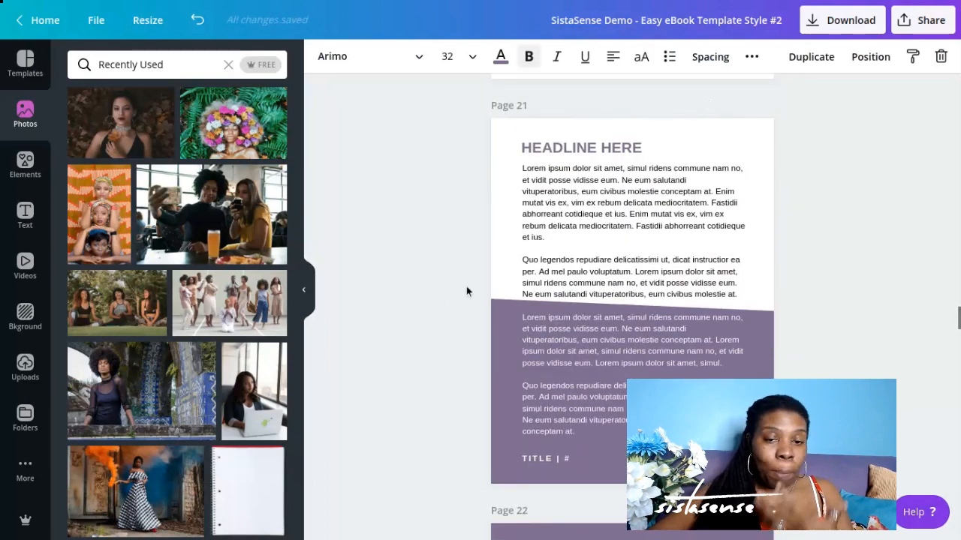
Recolour the slanted purple block and the headline on page 21 with the green from the document colours.
left_click(496, 327)
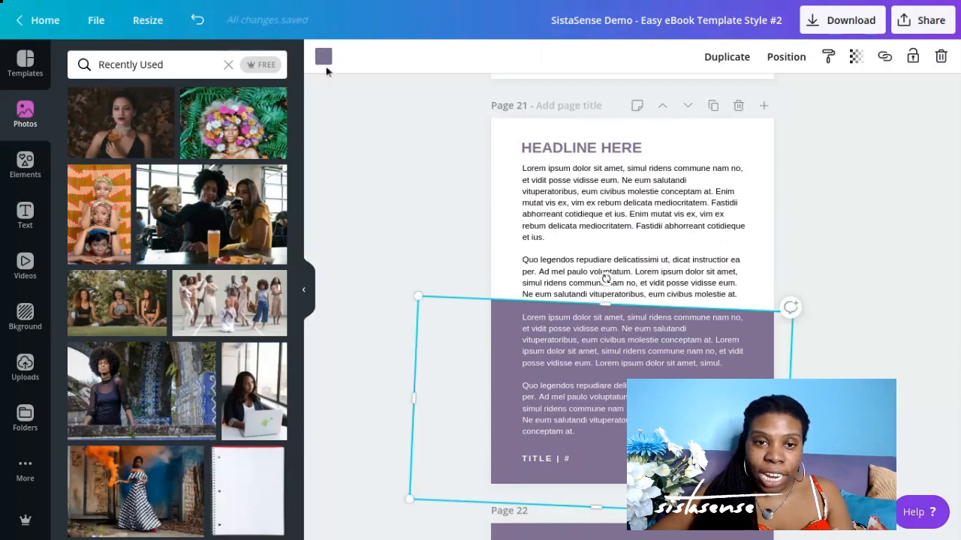
left_click(325, 58)
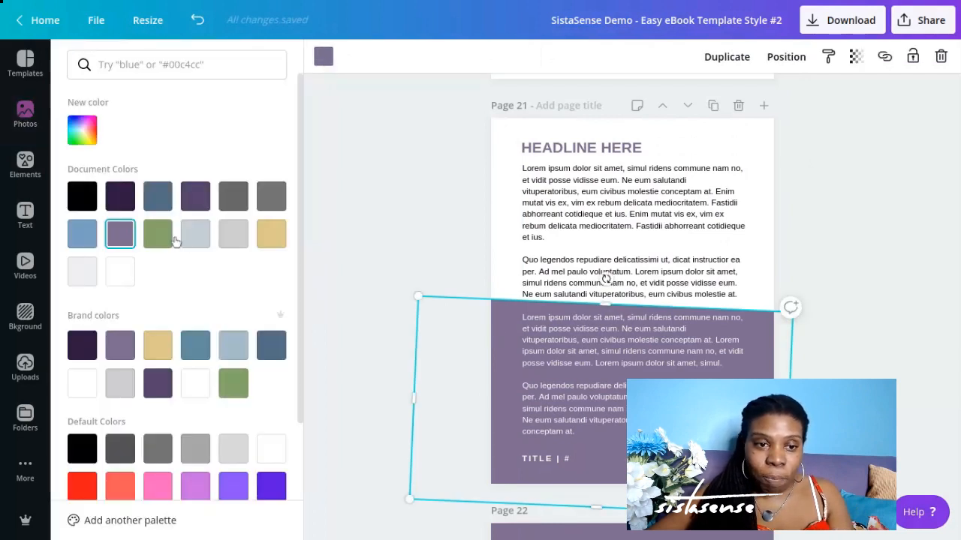
left_click(157, 230)
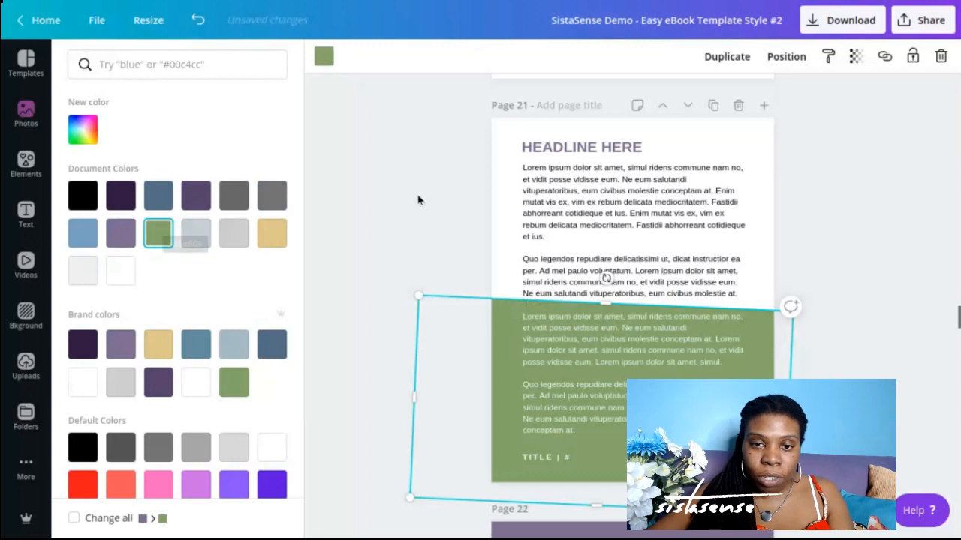
left_click(560, 148)
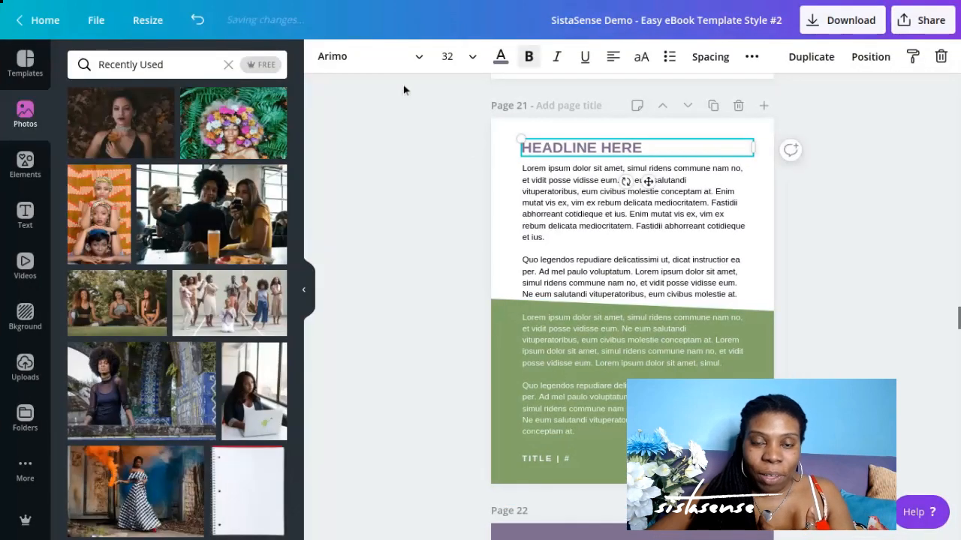
left_click(499, 63)
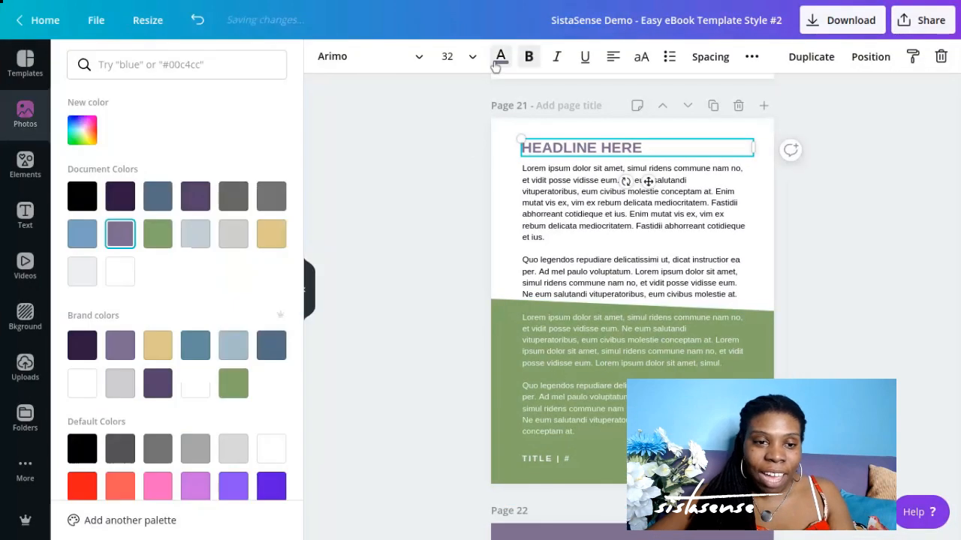
left_click(172, 237)
left_click(415, 188)
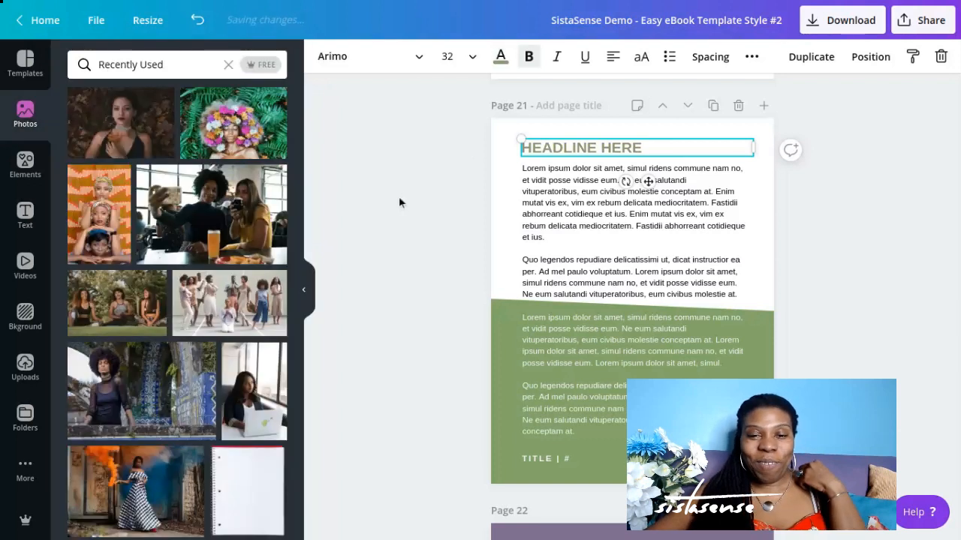
Examine the layout of page 22 and select the website address line in its footer band.
scroll(398, 196, "down", 2)
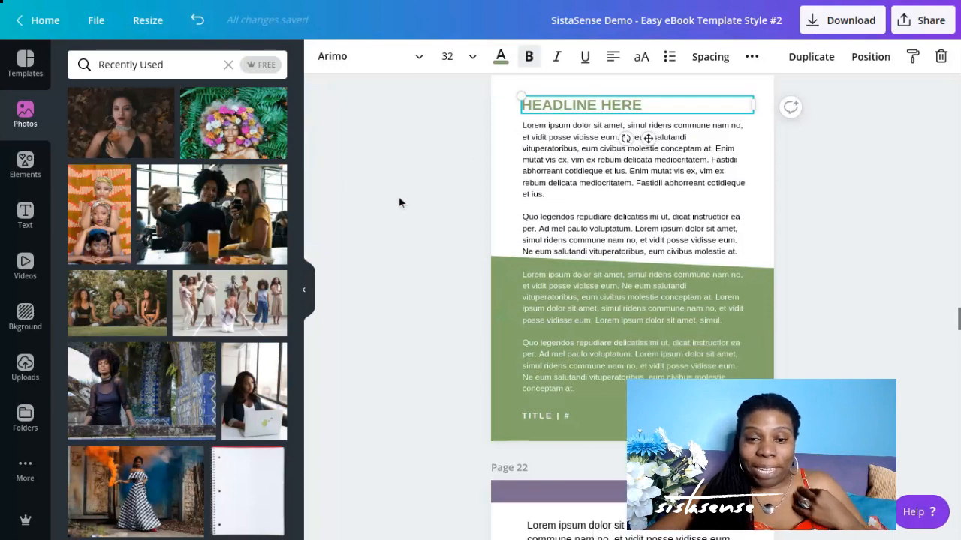
scroll(400, 199, "down", 6)
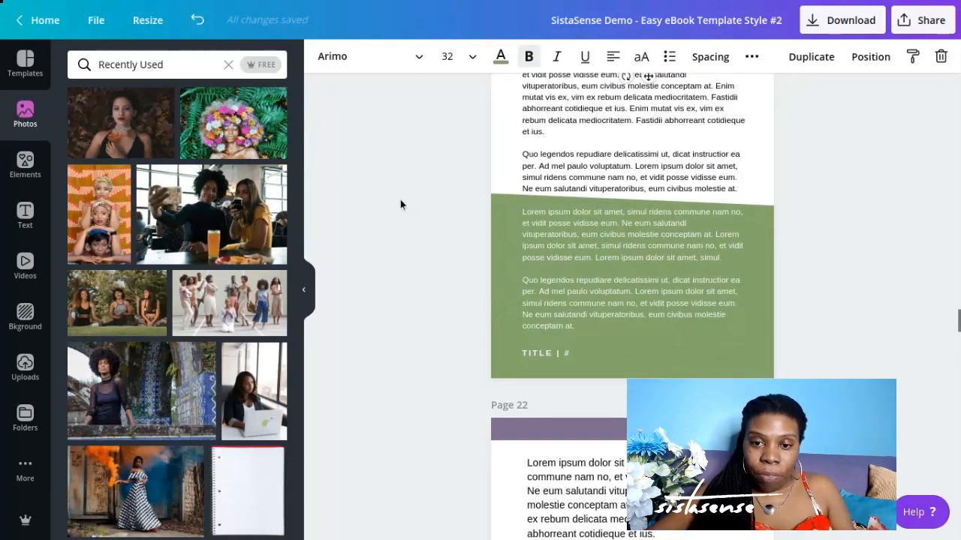
scroll(402, 201, "up", 1)
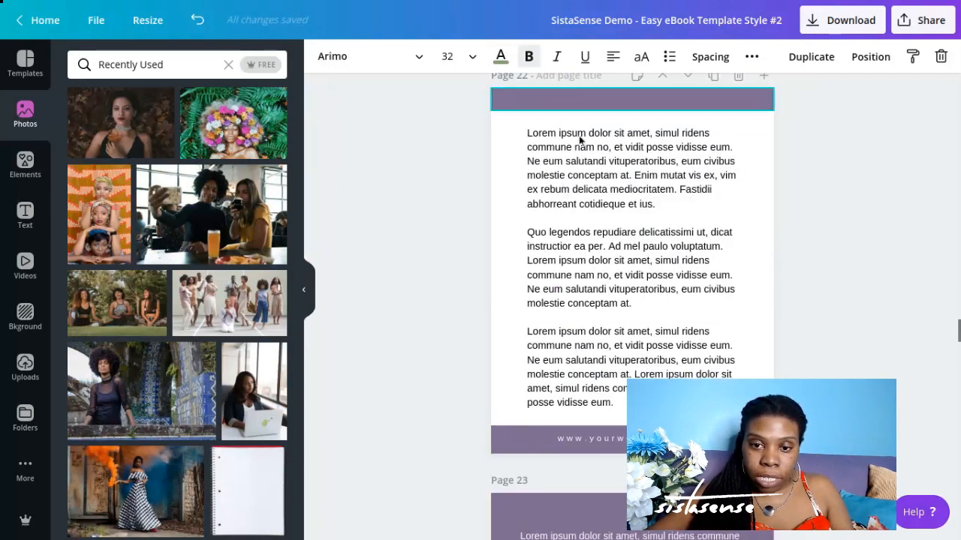
left_click(580, 439)
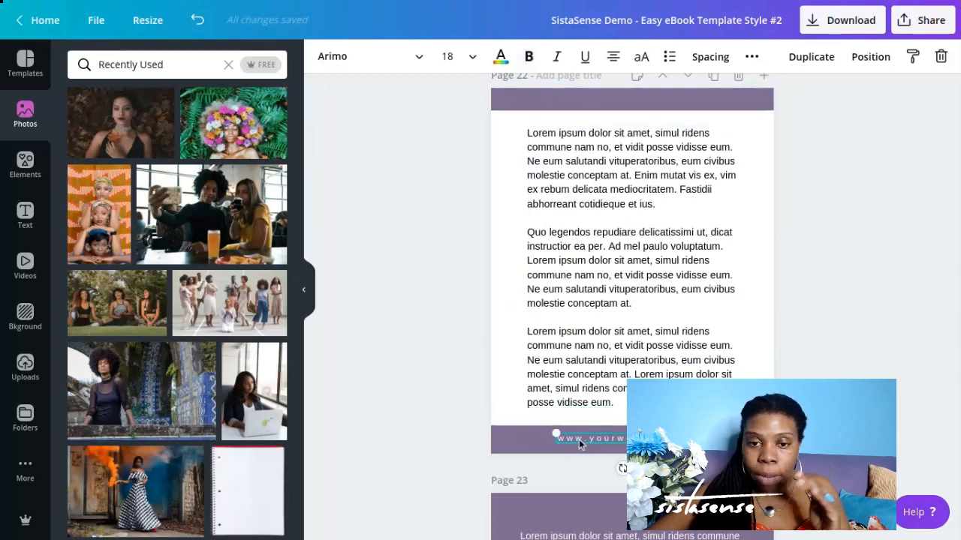
scroll(432, 394, "down", 5)
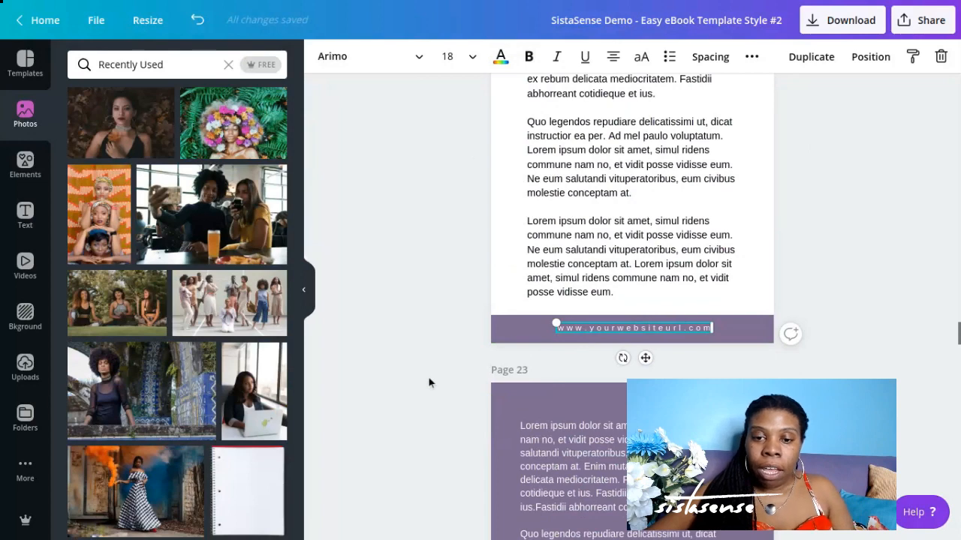
Change the page 23 background to the bright red from the default colours.
scroll(465, 301, "down", 1)
left_click(514, 170)
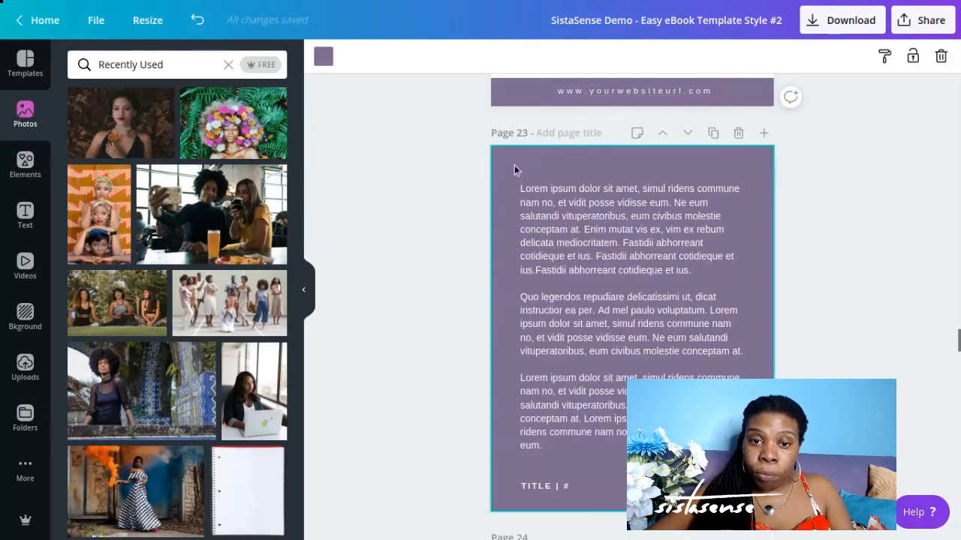
left_click(329, 66)
scroll(100, 399, "down", 2)
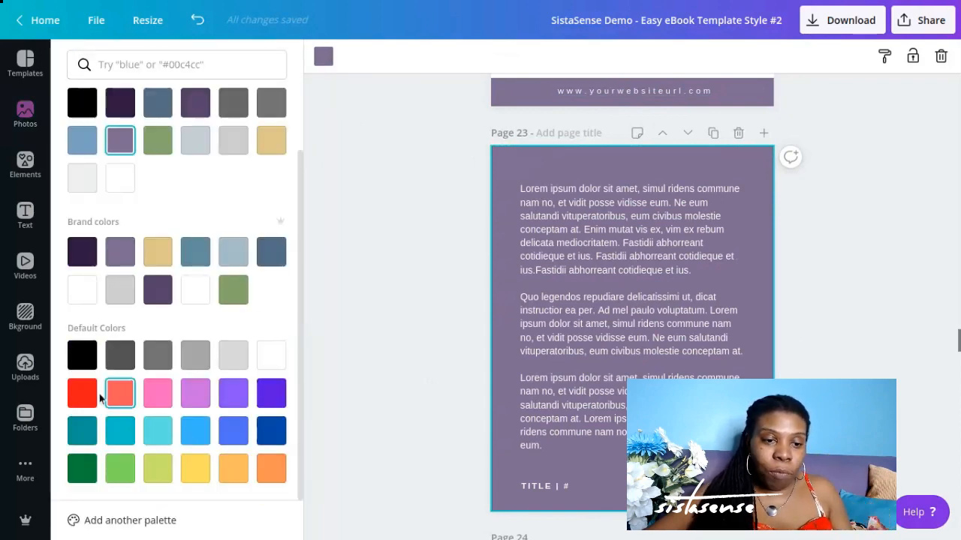
left_click(84, 395)
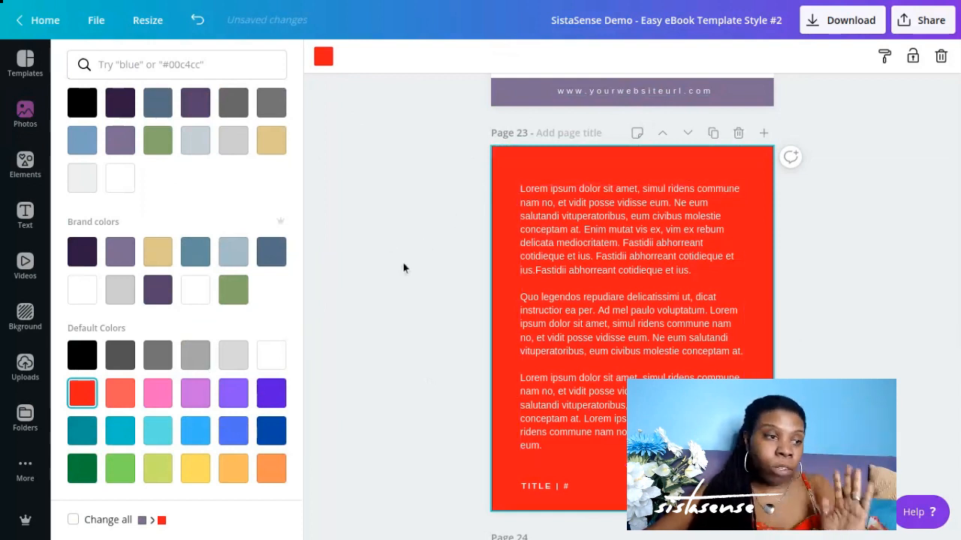
Replace the page 24 quote background photo with the recently used photo of the woman holding an orange leaf.
scroll(406, 259, "down", 2)
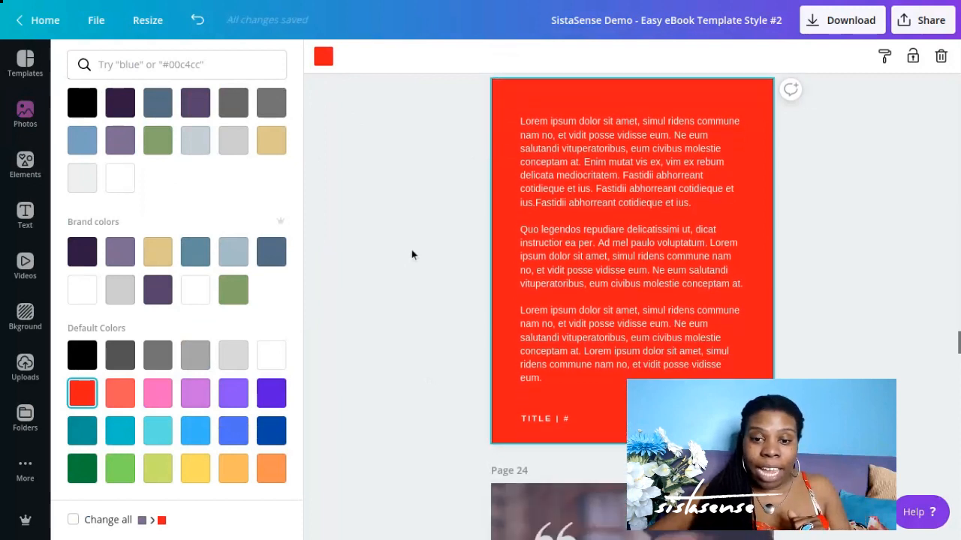
scroll(411, 253, "down", 5)
scroll(413, 252, "up", 1)
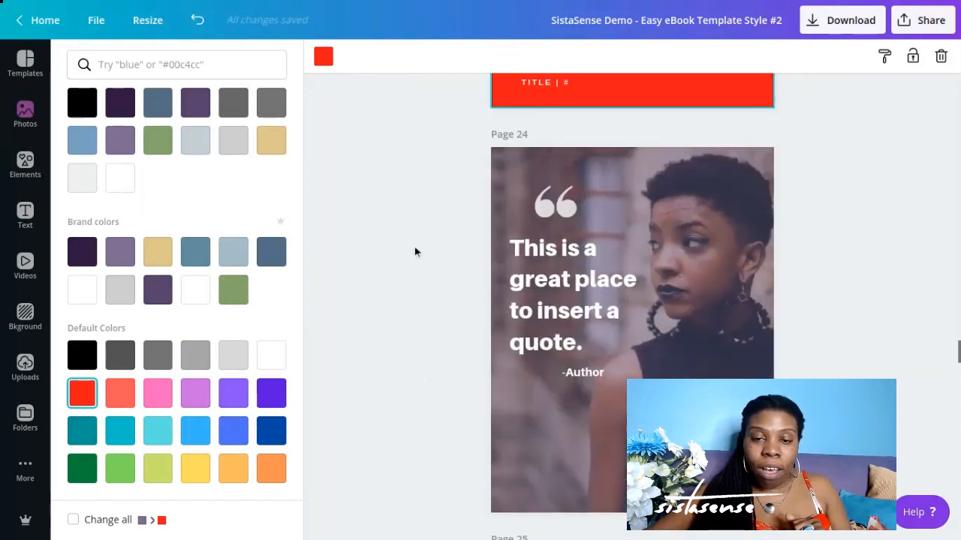
left_click(696, 244)
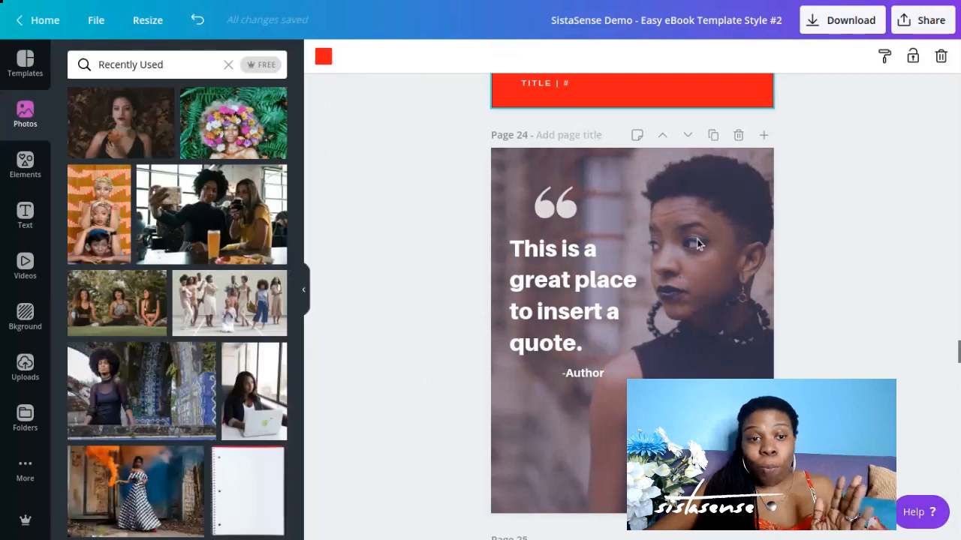
left_click_drag(124, 127, 661, 218)
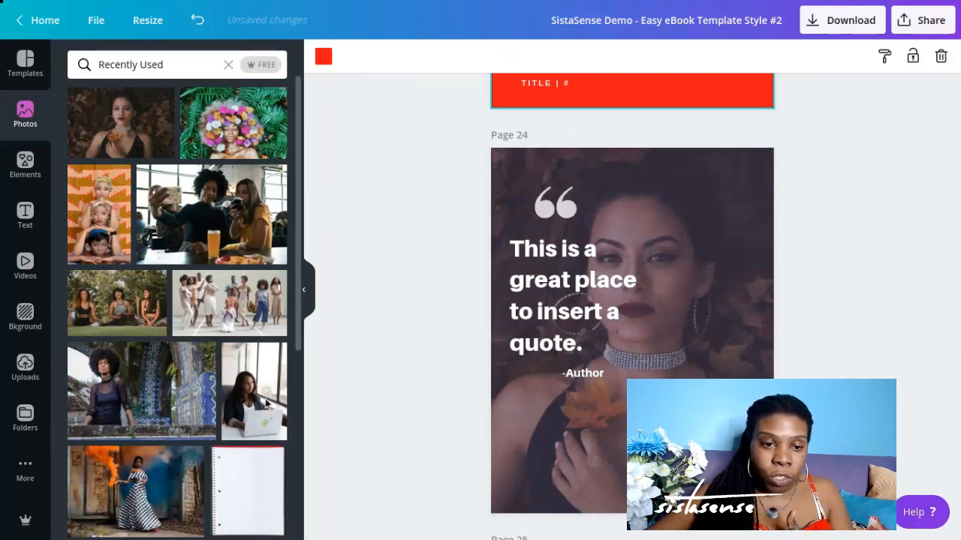
Replace the page 24 background with the orange smoke photo, shift its crop so the woman stands beside the quote, and nudge the quotation mark.
scroll(266, 404, "down", 3)
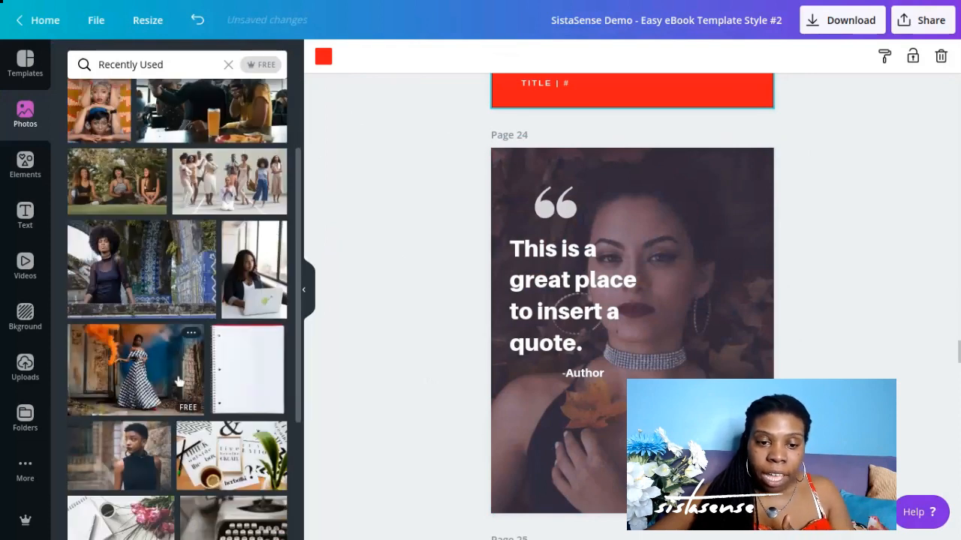
left_click_drag(150, 375, 612, 175)
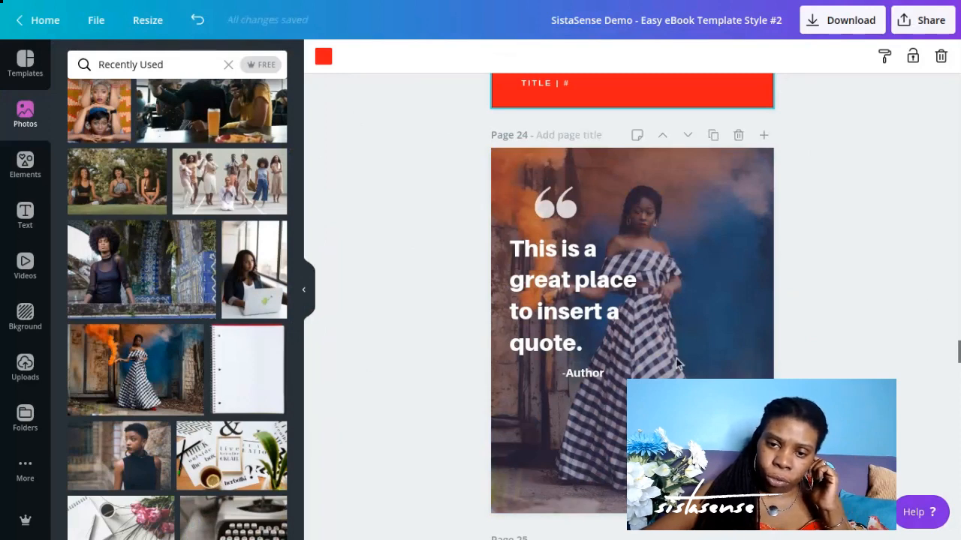
double_click(681, 229)
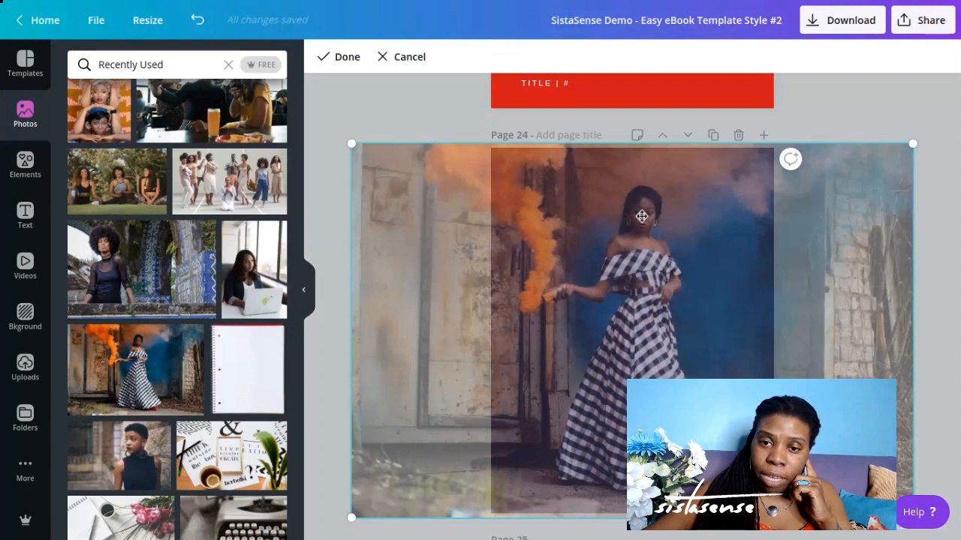
left_click_drag(641, 216, 746, 226)
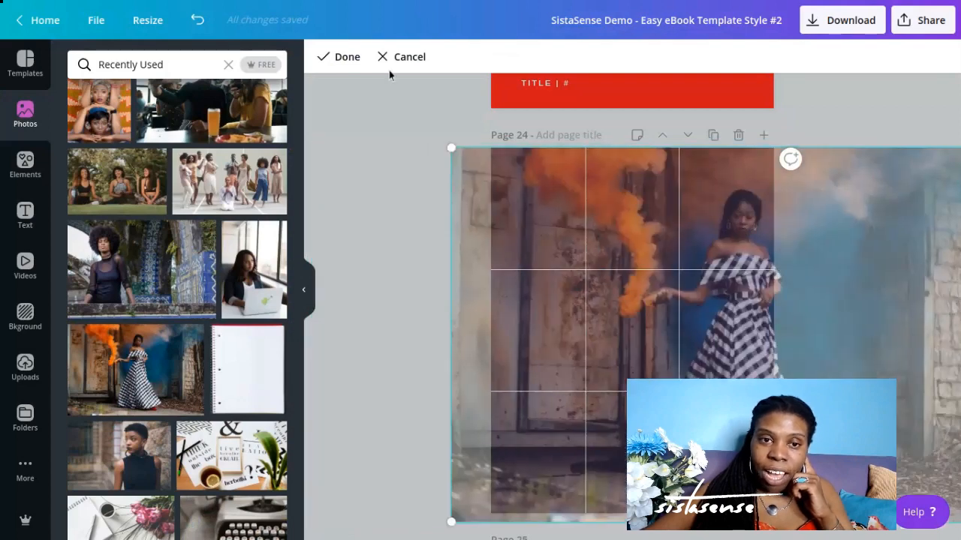
left_click(348, 57)
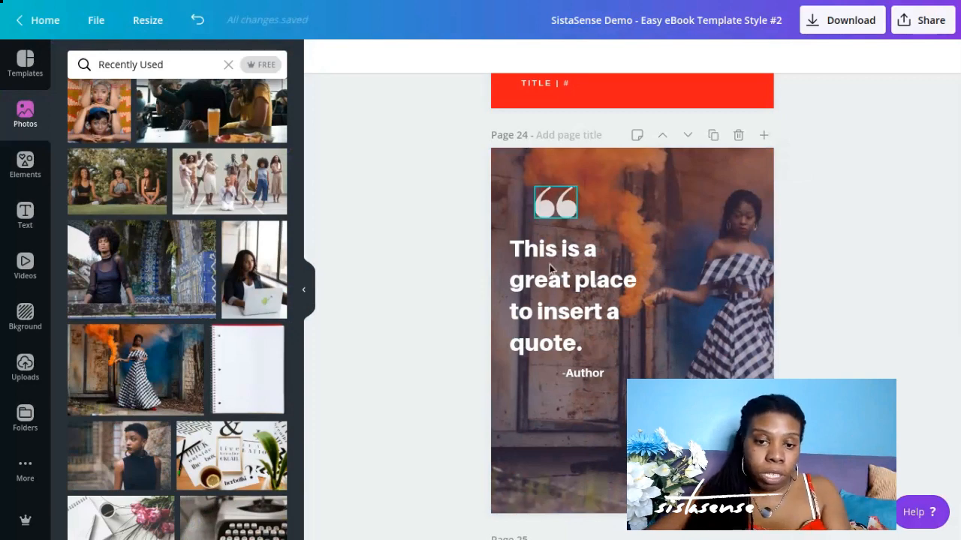
left_click_drag(574, 210, 572, 208)
left_click(441, 261)
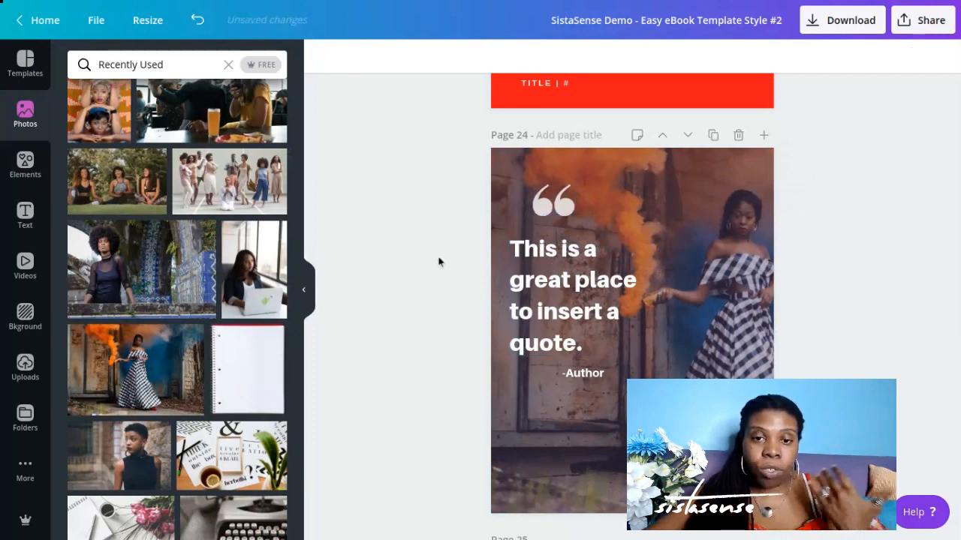
Replace the page 26 photo of the woman with the dog with the recently used overhead photo of a laptop and coffee on a desk.
scroll(436, 259, "down", 2)
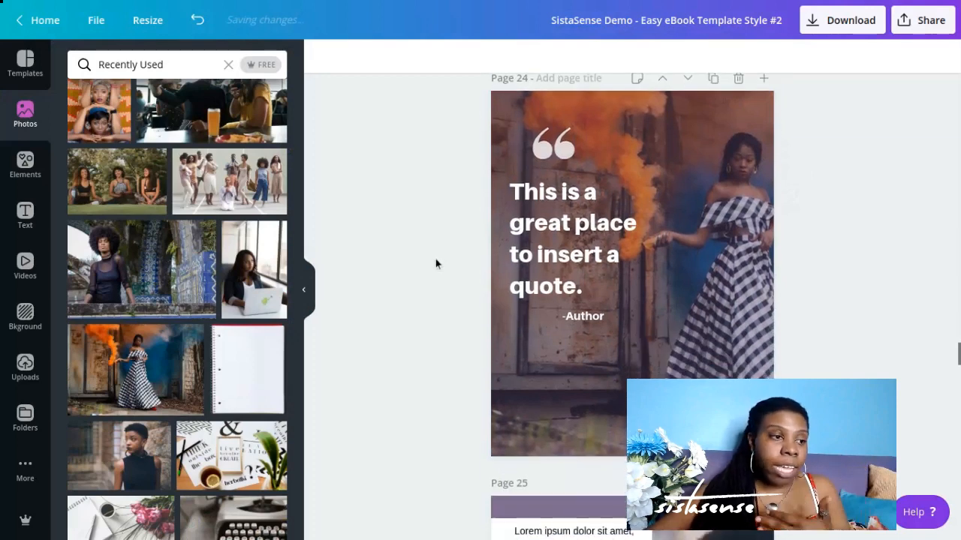
scroll(437, 264, "down", 1)
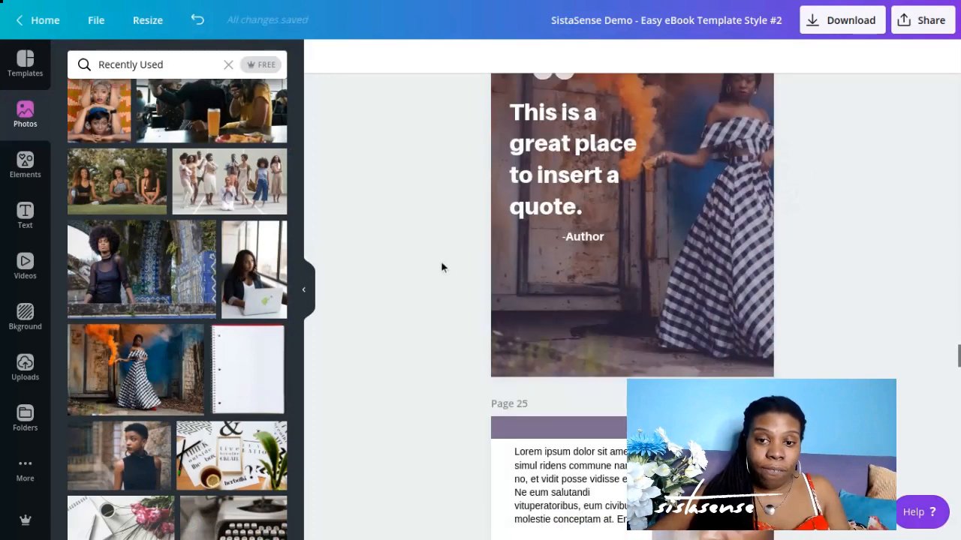
scroll(443, 269, "down", 9)
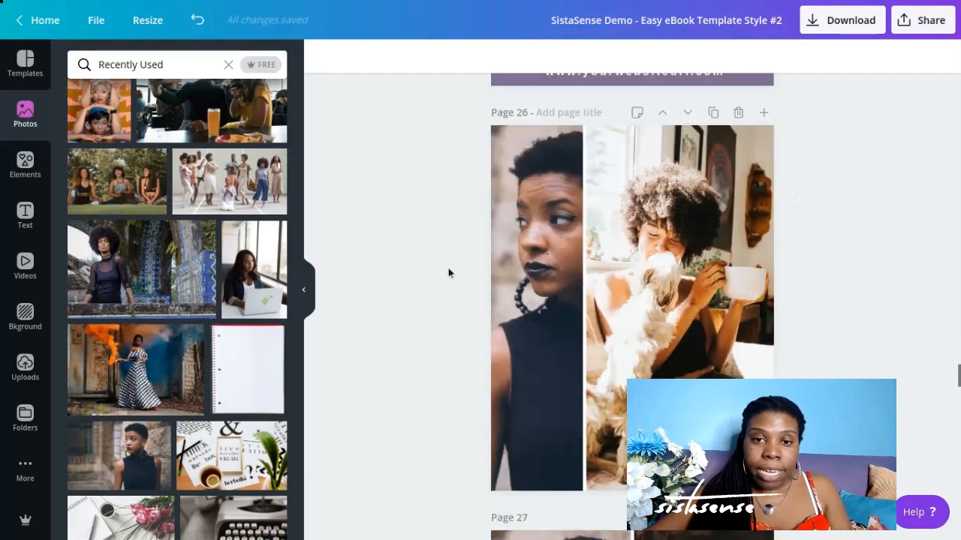
scroll(450, 274, "down", 1)
scroll(450, 273, "up", 1)
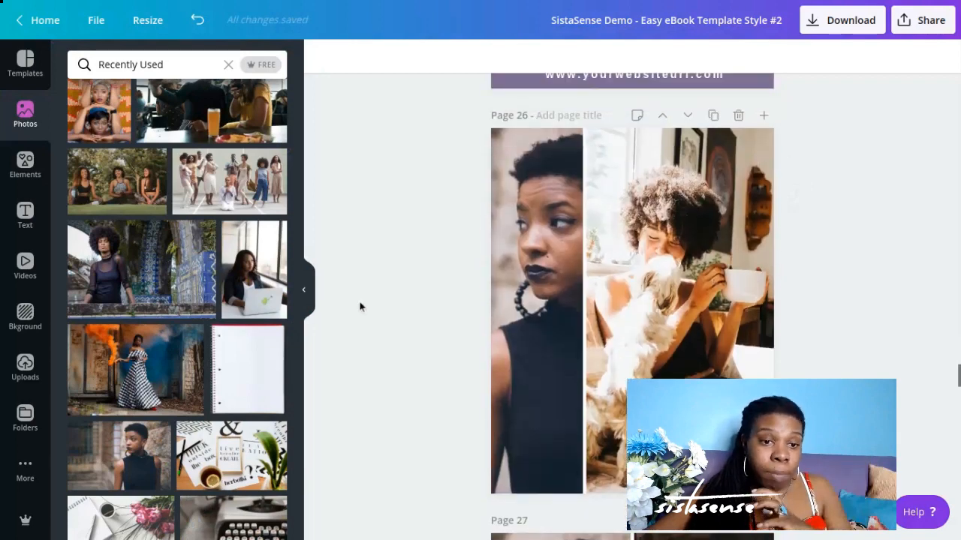
scroll(204, 284, "down", 1)
scroll(204, 283, "down", 4)
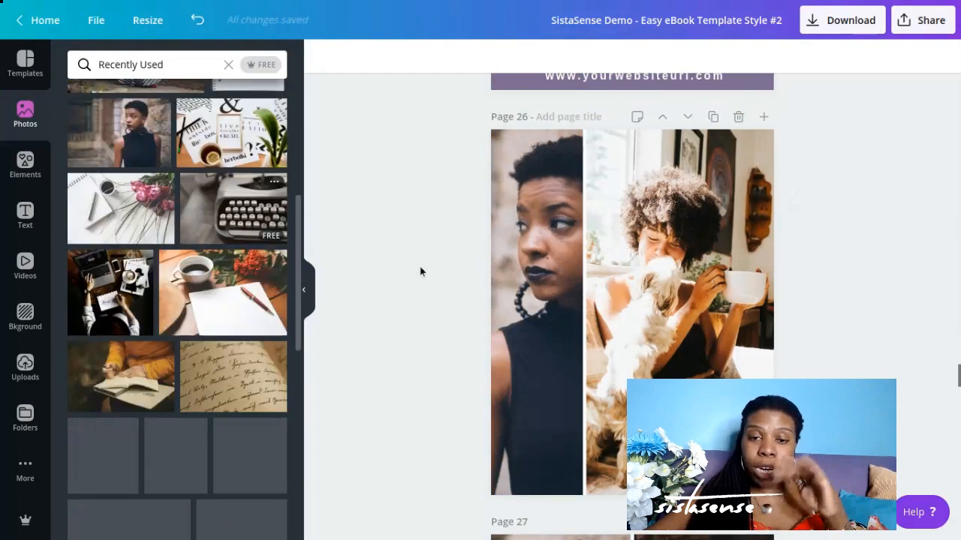
scroll(440, 252, "up", 2)
scroll(440, 250, "down", 1)
scroll(439, 251, "down", 1)
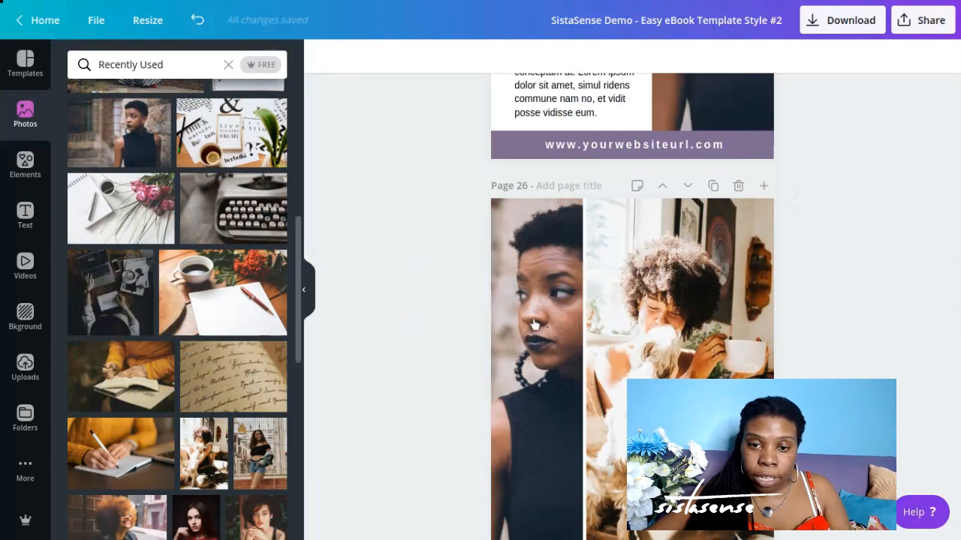
left_click_drag(535, 324, 676, 300)
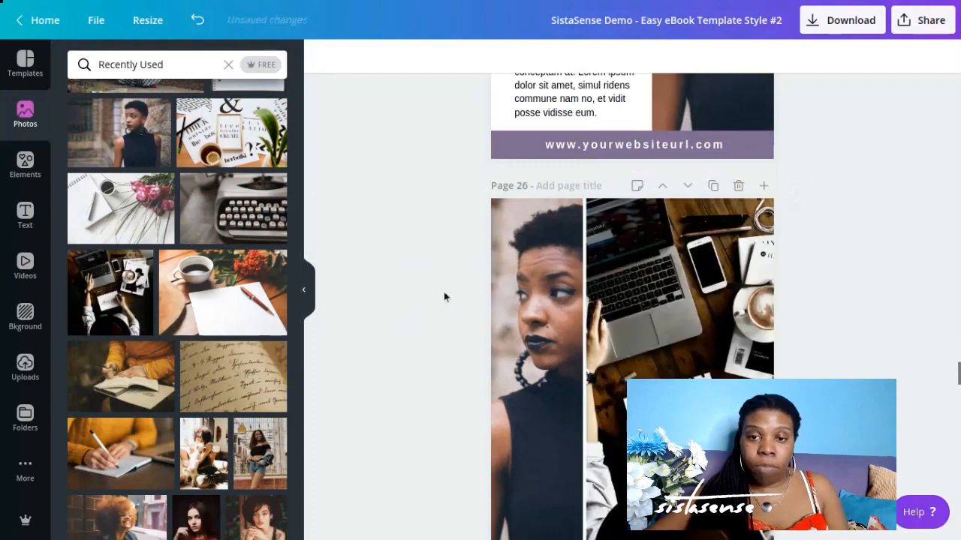
Review the quote layout on page 24, the photo collages on pages 26 and 27, and the bulleted text layout on page 29.
scroll(452, 302, "down", 1)
scroll(454, 304, "down", 1)
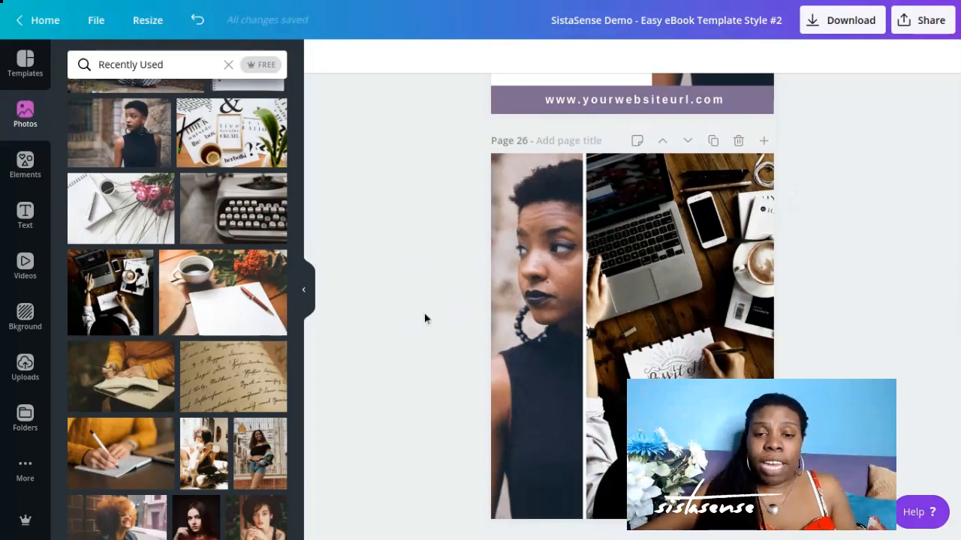
scroll(424, 312, "up", 10)
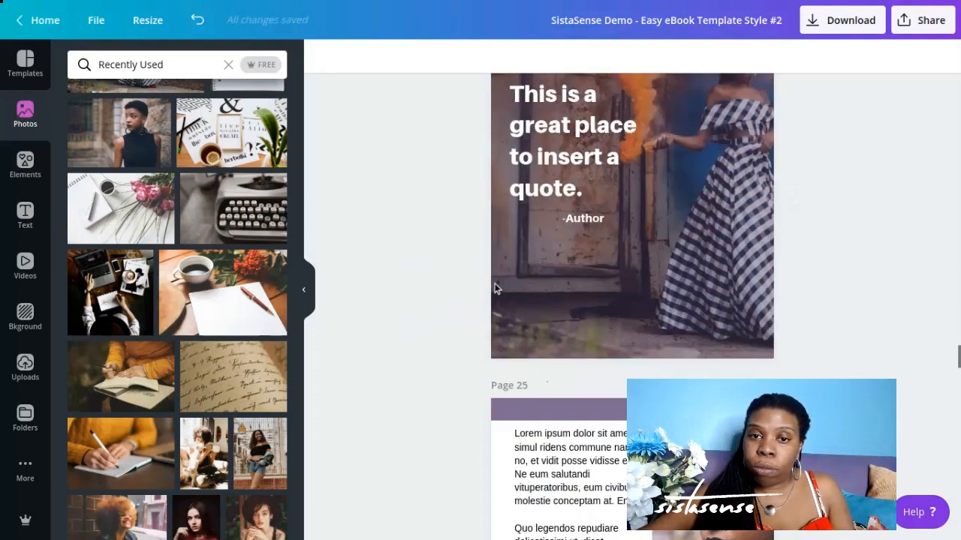
scroll(455, 272, "up", 3)
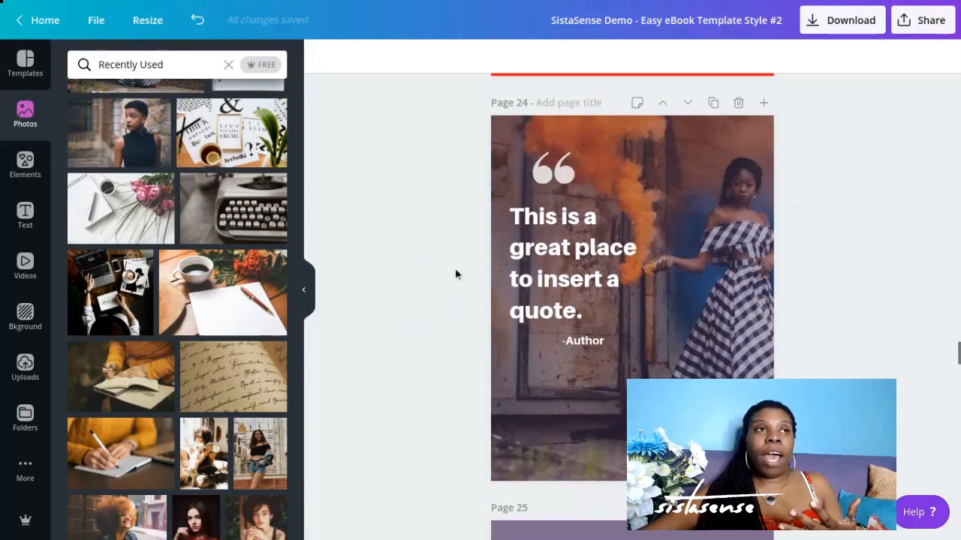
scroll(455, 274, "down", 1)
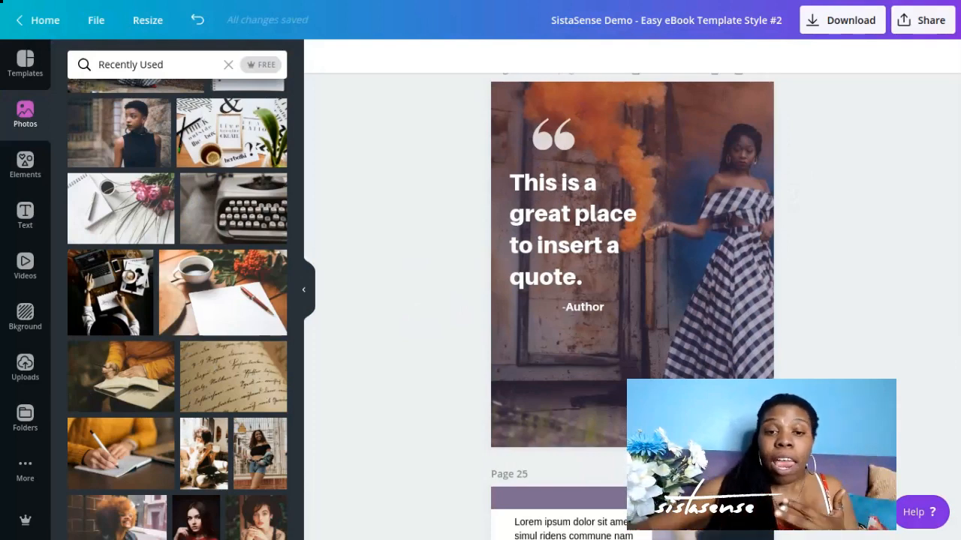
scroll(464, 229, "down", 2)
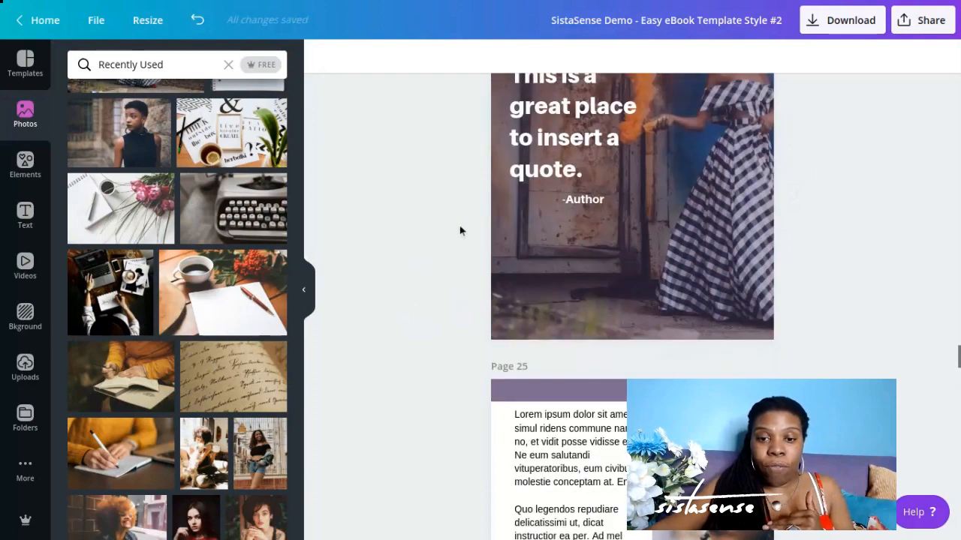
scroll(459, 225, "down", 9)
scroll(463, 223, "down", 8)
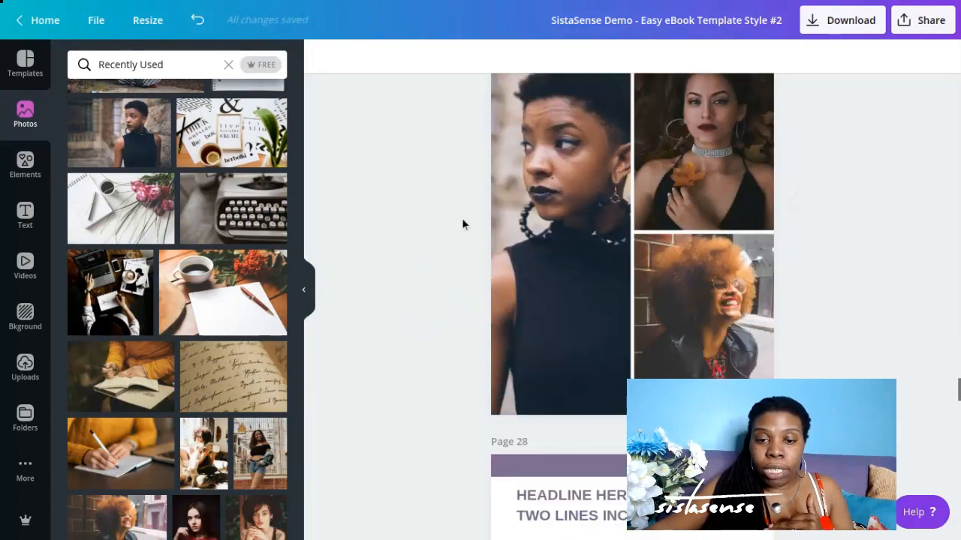
scroll(461, 220, "down", 3)
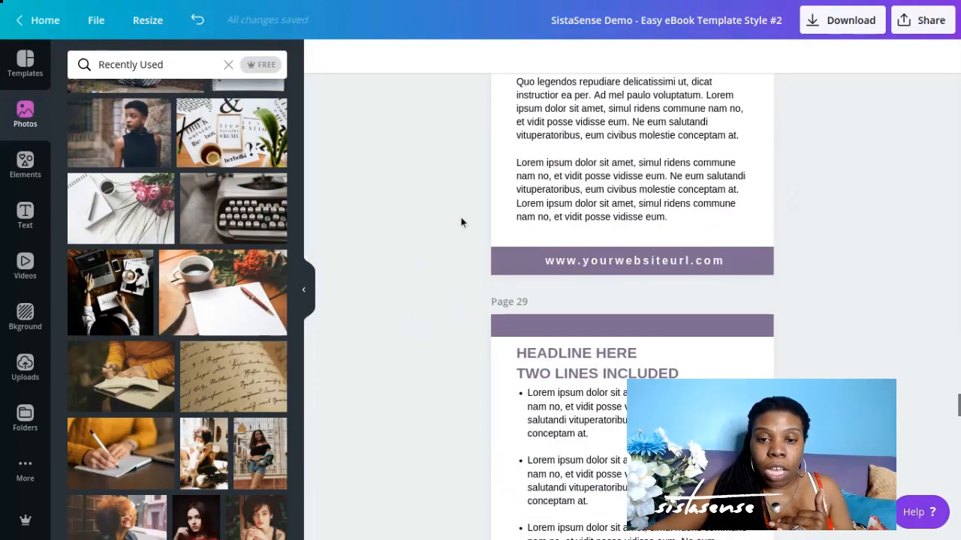
scroll(460, 222, "down", 3)
scroll(459, 222, "down", 1)
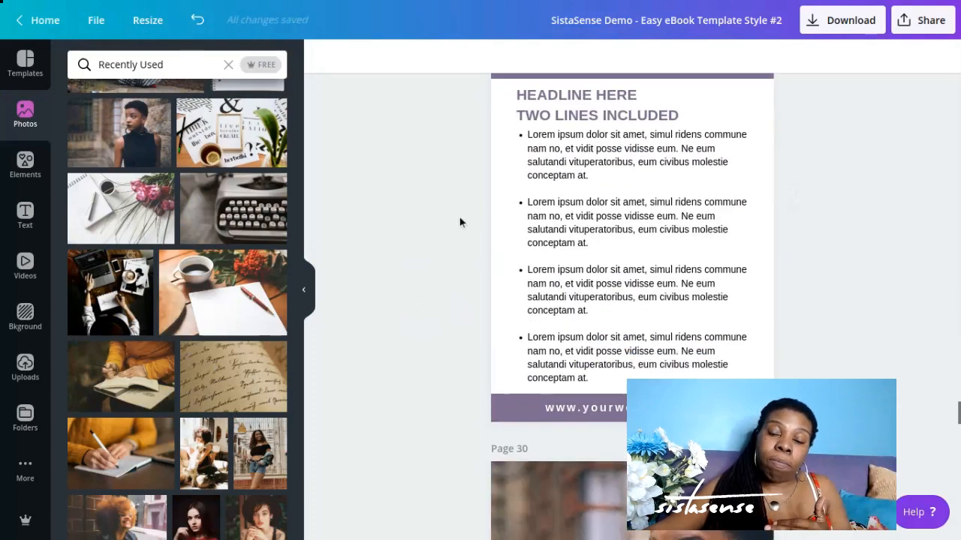
scroll(459, 222, "up", 1)
scroll(460, 222, "down", 2)
scroll(457, 219, "up", 2)
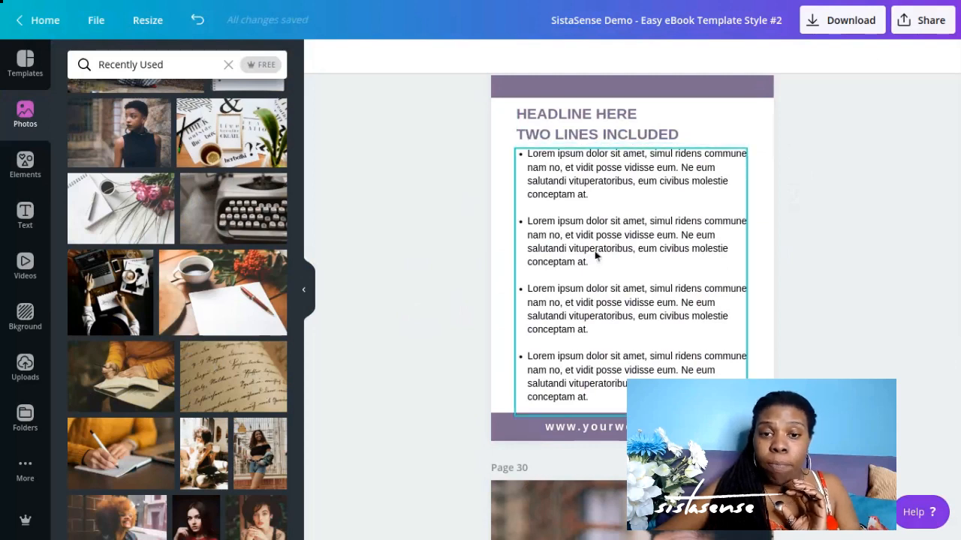
Ungroup the set of writing lines under the first Writing Prompt on page 31.
scroll(424, 272, "down", 5)
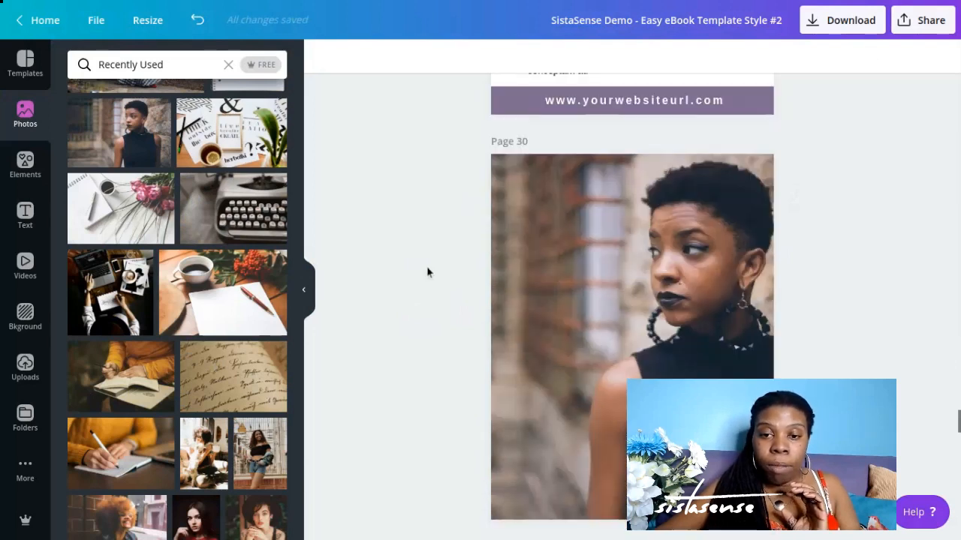
scroll(428, 270, "down", 1)
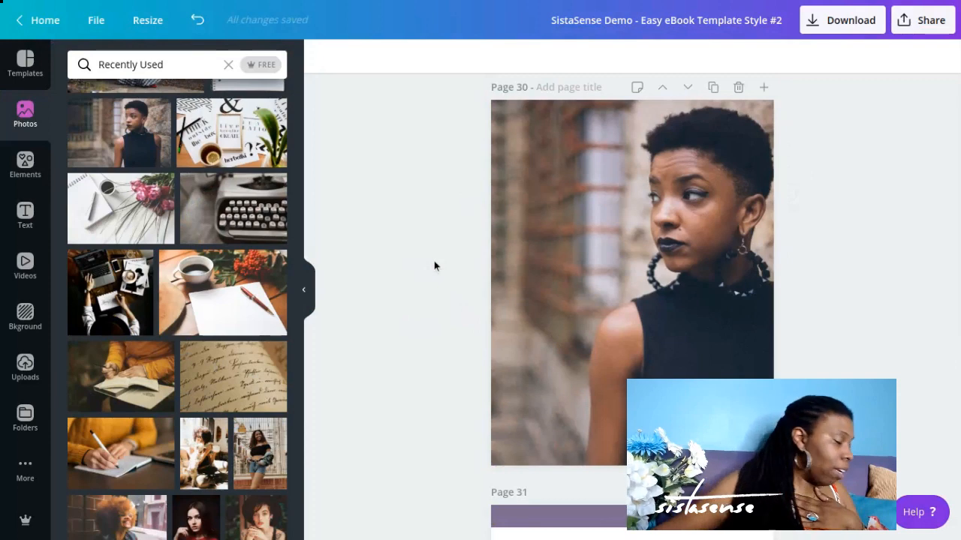
scroll(424, 275, "down", 5)
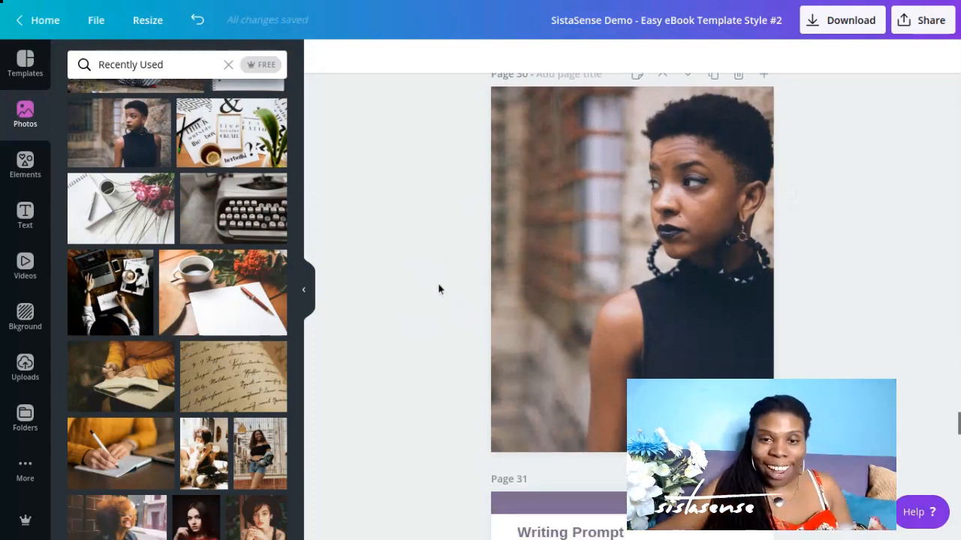
scroll(441, 280, "down", 1)
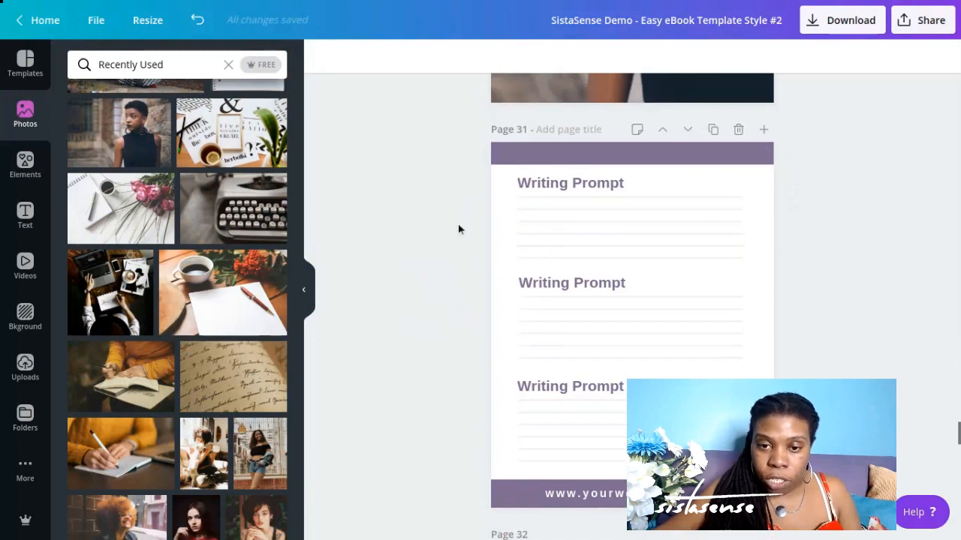
left_click(558, 228)
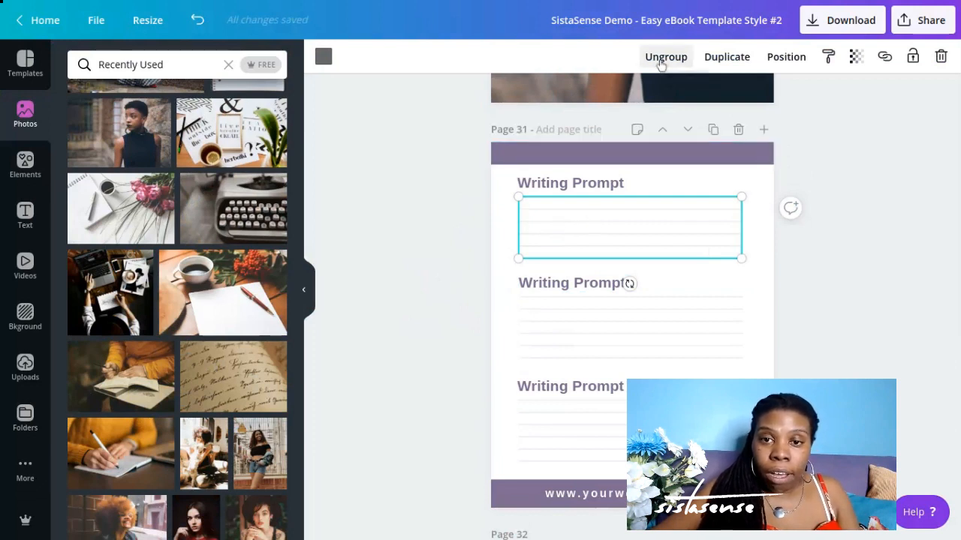
left_click(601, 328)
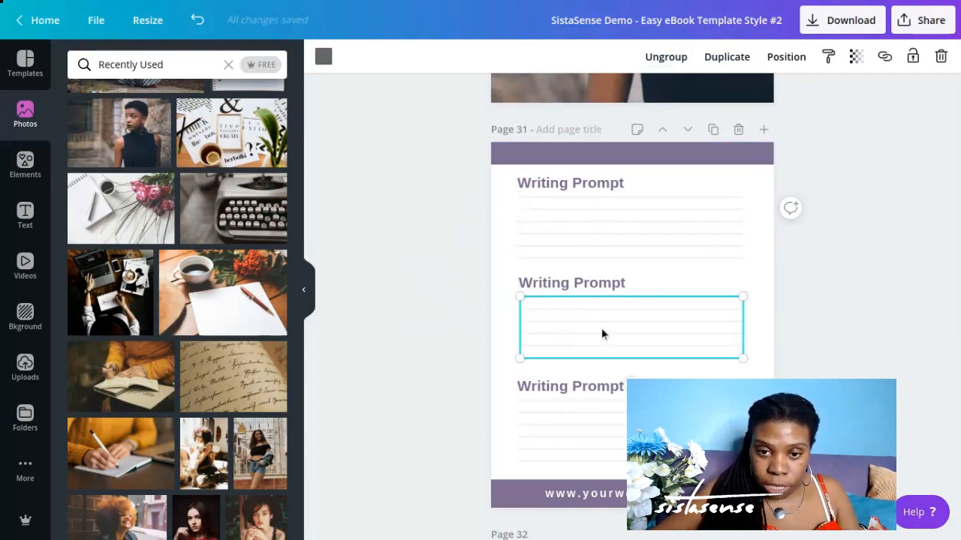
left_click(594, 422)
left_click(576, 207)
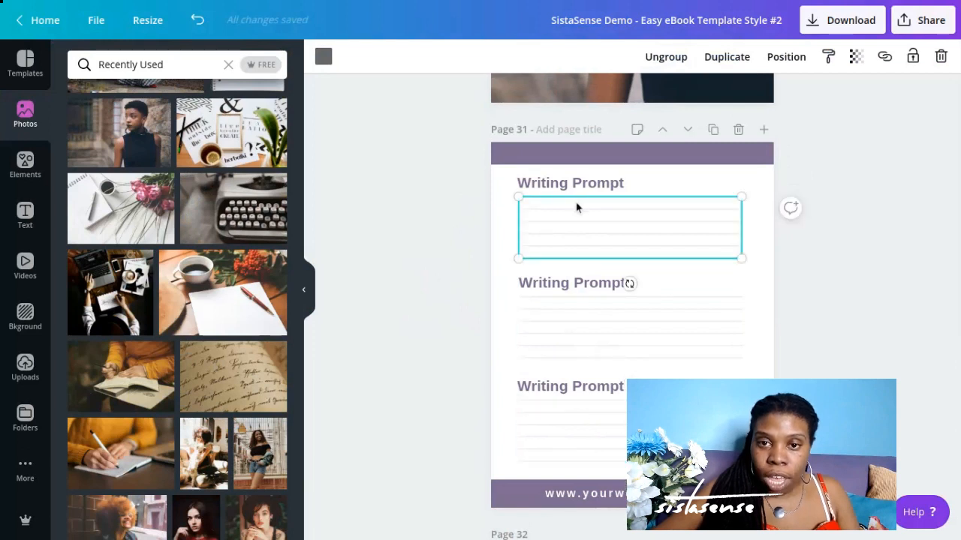
left_click(667, 60)
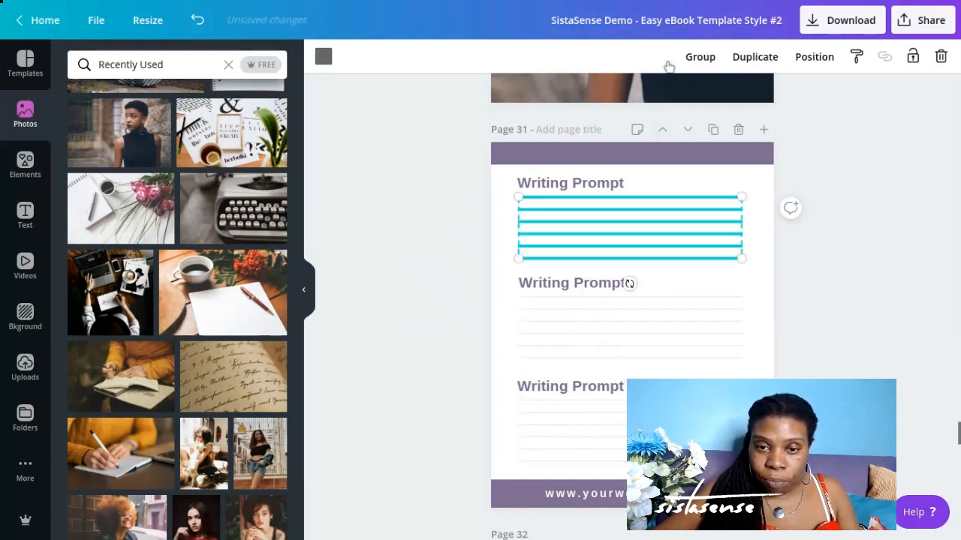
Recolour the ungrouped lines under the first Writing Prompt with black from the document colours.
left_click(326, 61)
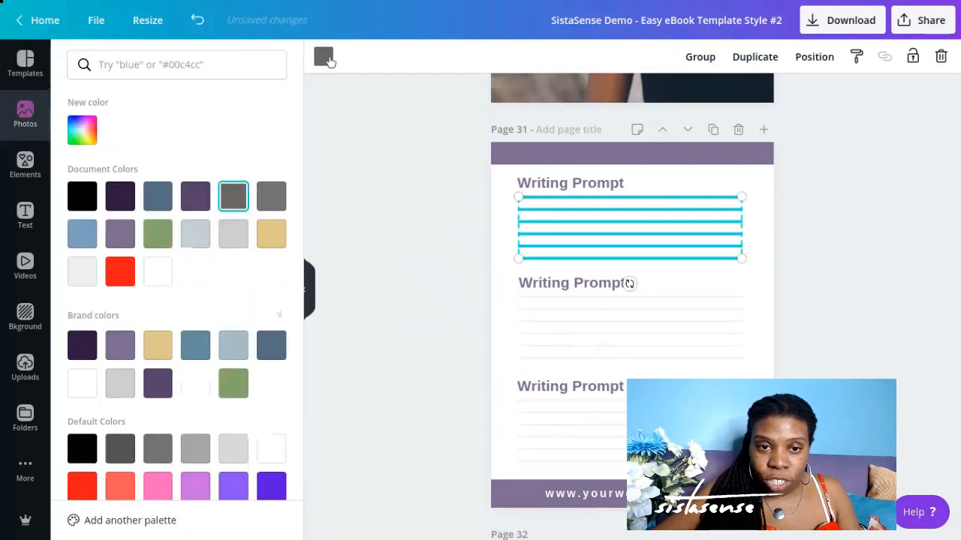
left_click(84, 197)
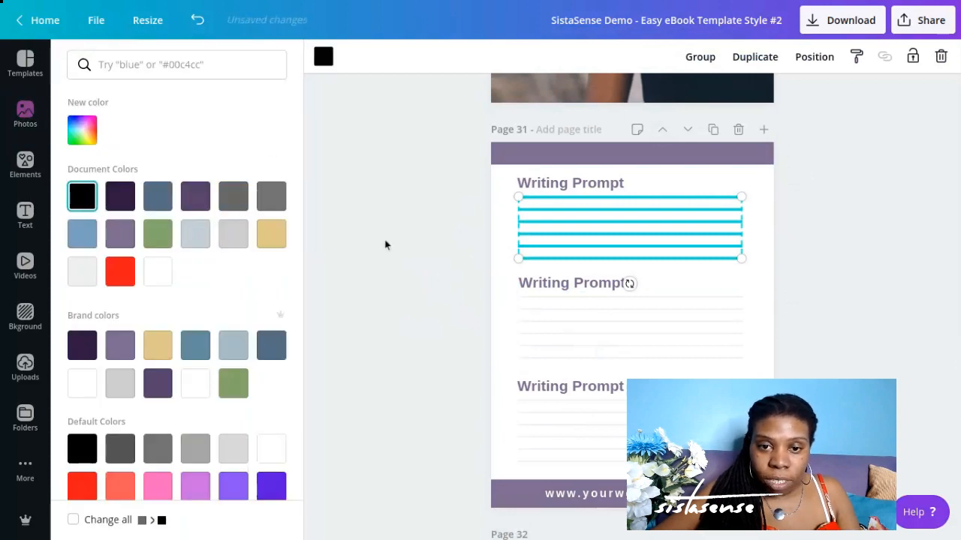
left_click(426, 254)
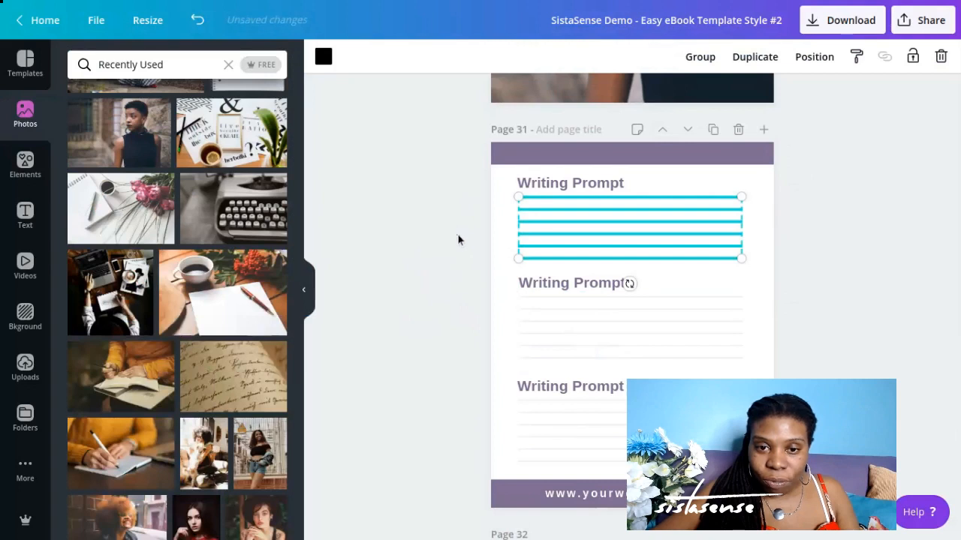
left_click(459, 239)
Check the colour and transparency settings of the lines under the first Writing Prompt on page 31.
left_click_drag(508, 199, 567, 259)
left_click_drag(566, 261, 567, 261)
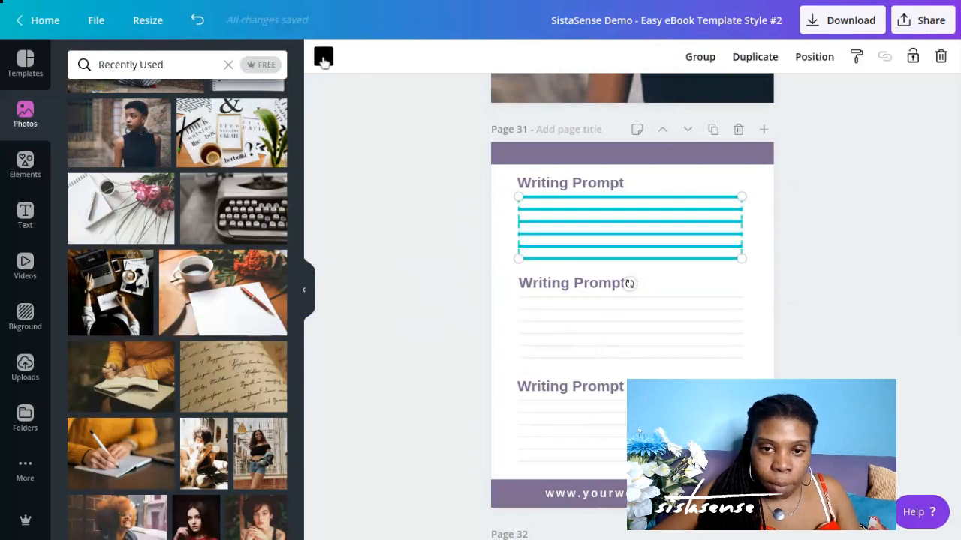
left_click(323, 58)
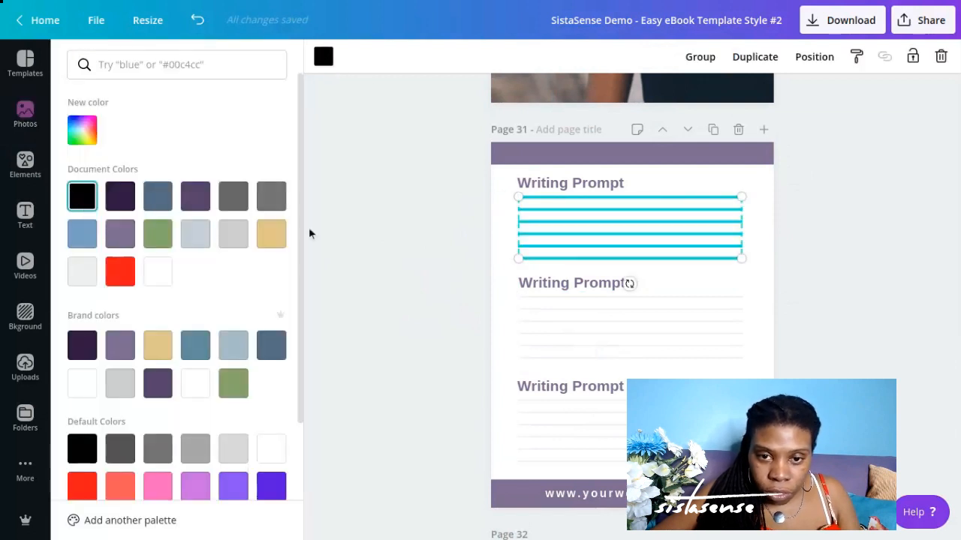
left_click(474, 222)
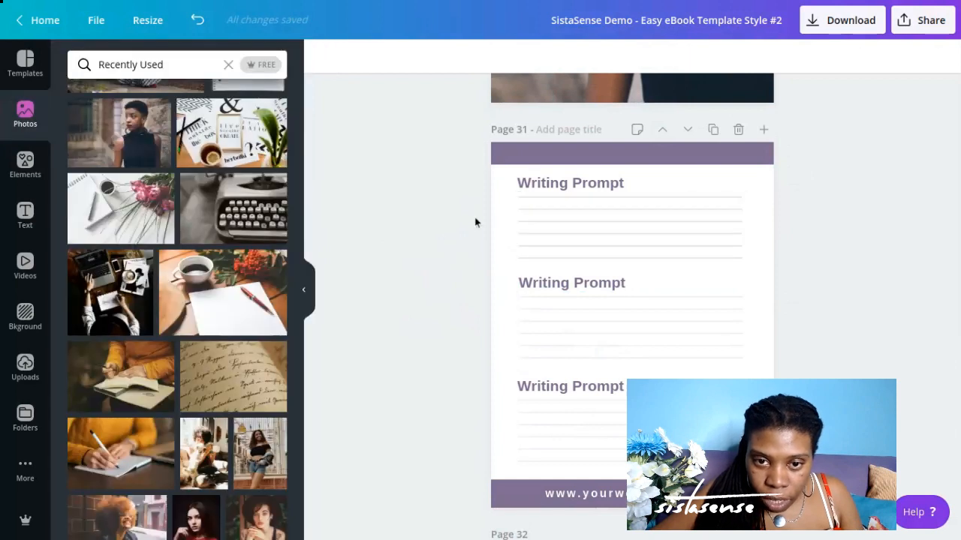
left_click(556, 197)
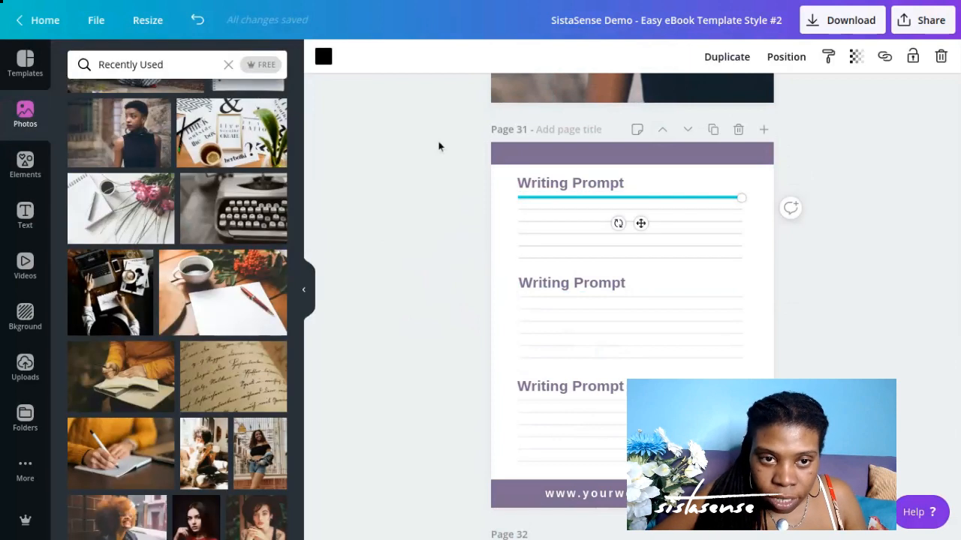
left_click(323, 58)
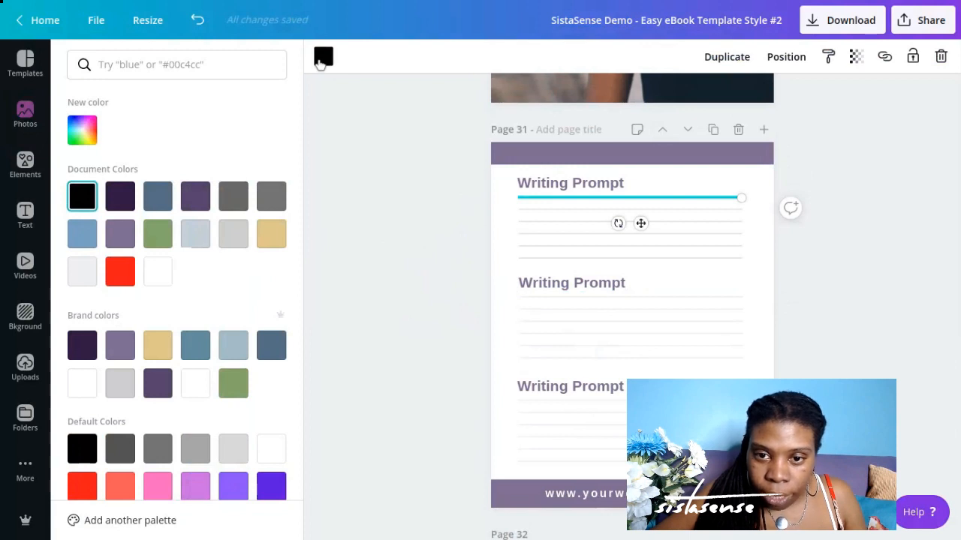
left_click(322, 58)
left_click(856, 58)
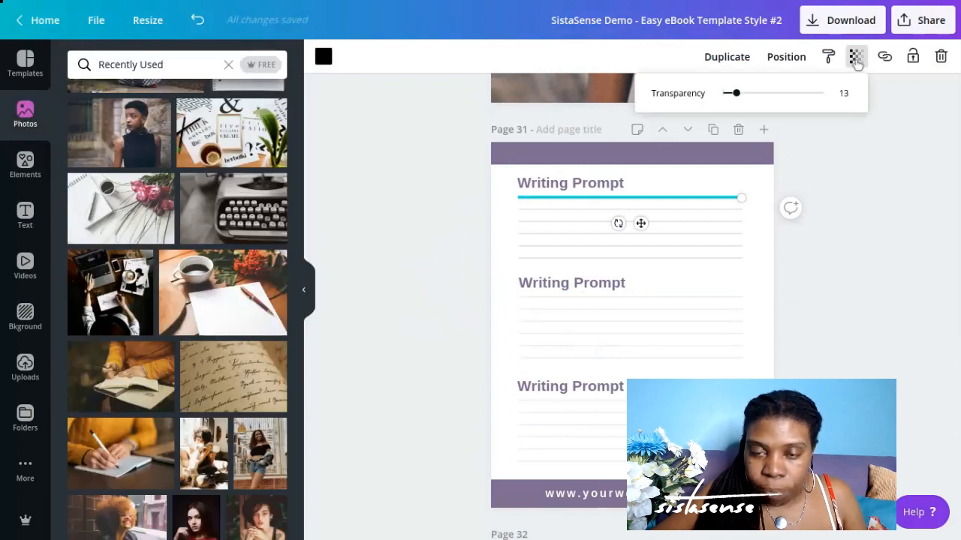
left_click(880, 260)
left_click(501, 193)
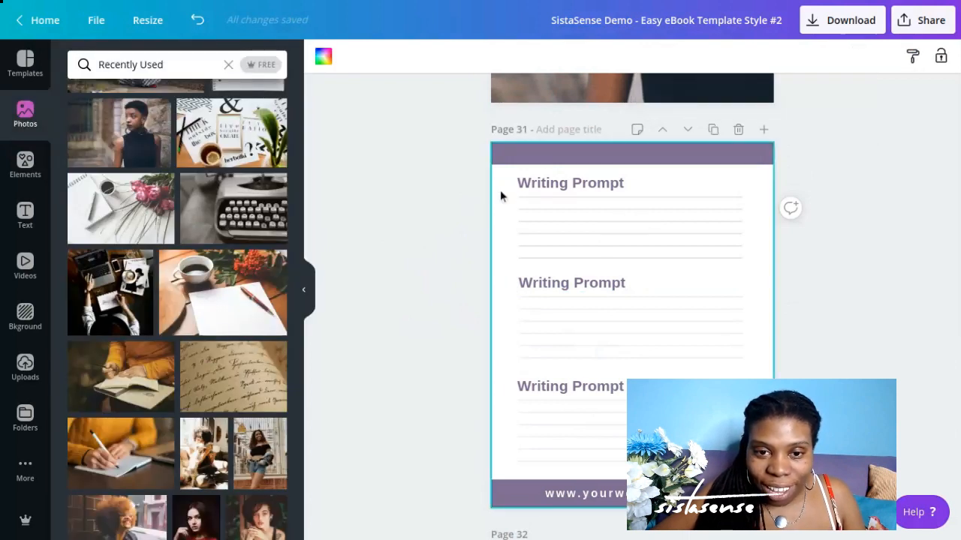
left_click_drag(502, 194, 579, 261)
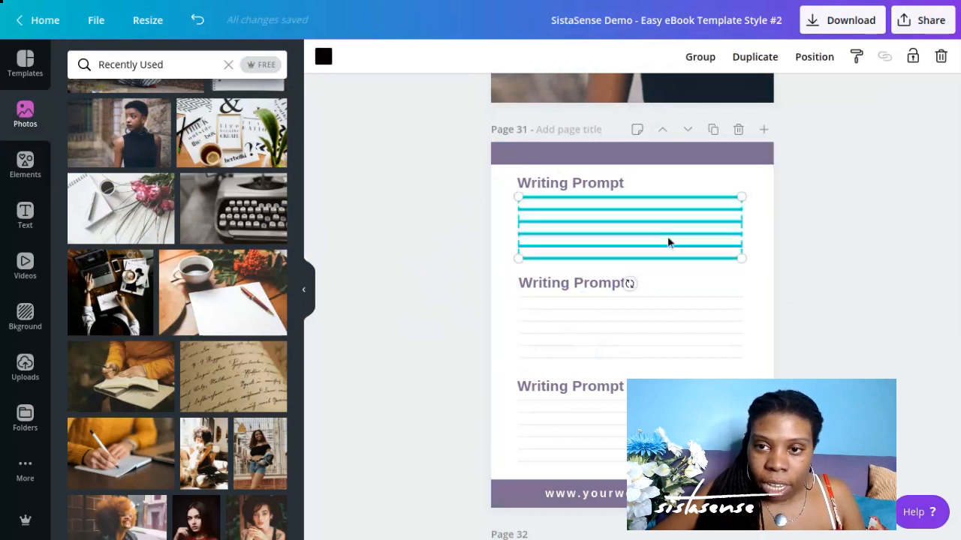
left_click(819, 201)
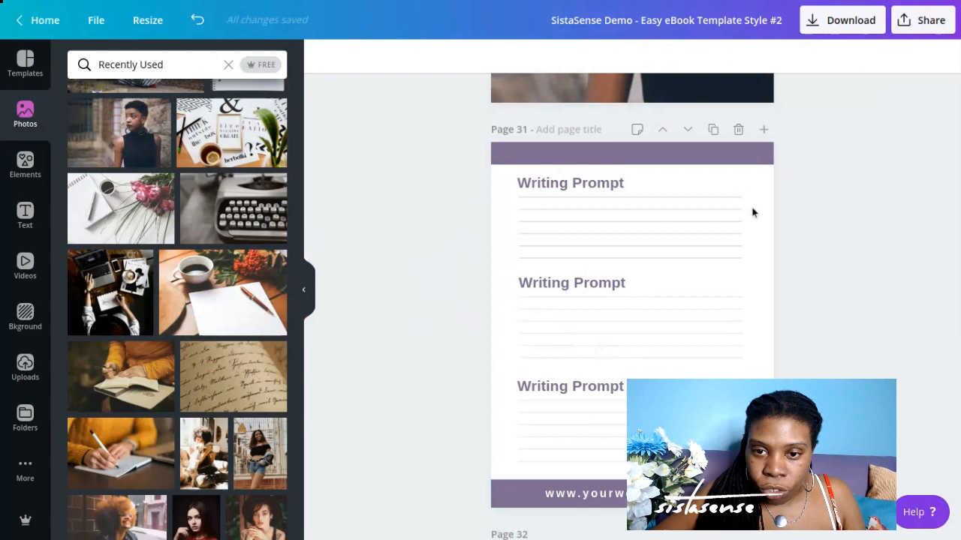
Set the transparency value of the first line under the first Writing Prompt to 100.
left_click(697, 202)
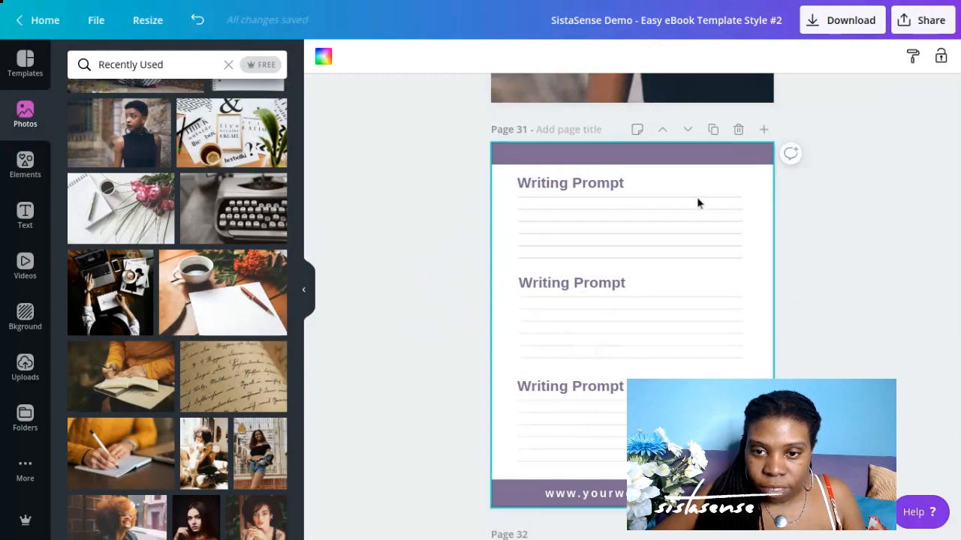
left_click(698, 198)
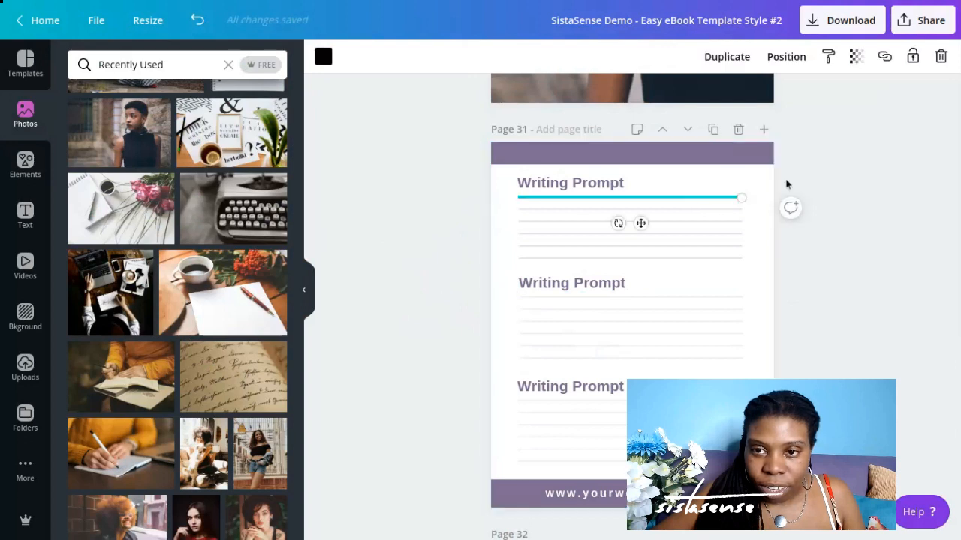
left_click(855, 56)
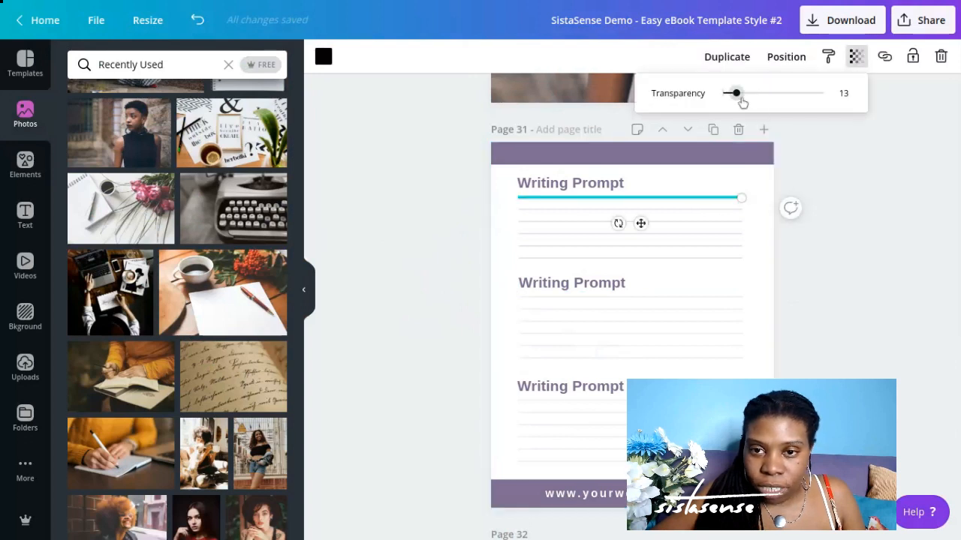
left_click_drag(740, 98, 843, 99)
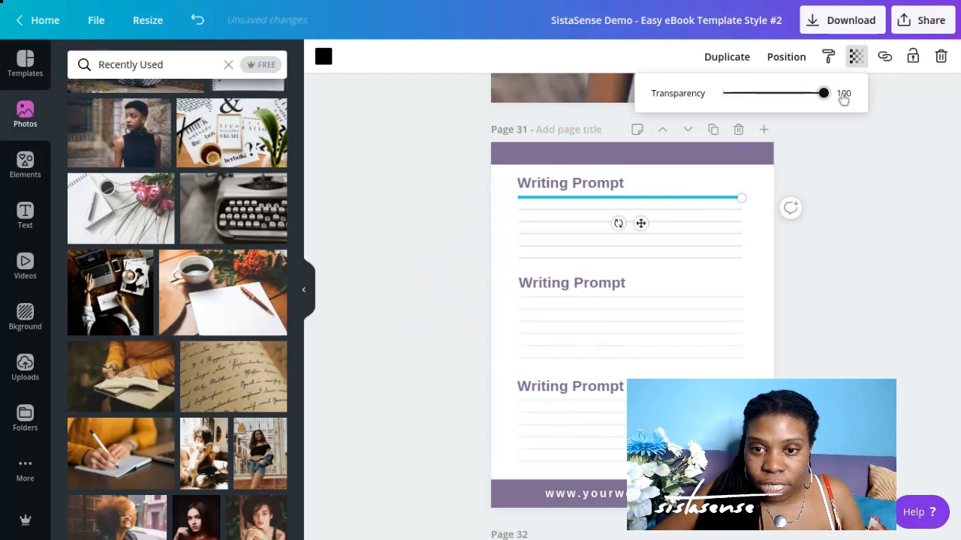
left_click(836, 220)
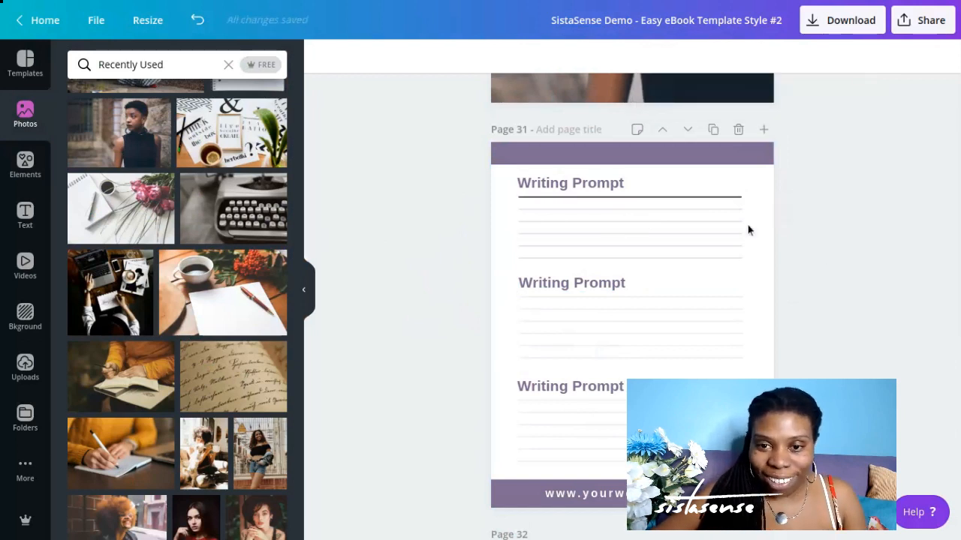
Set the transparency value of the second line under the first Writing Prompt to 100.
left_click(699, 210)
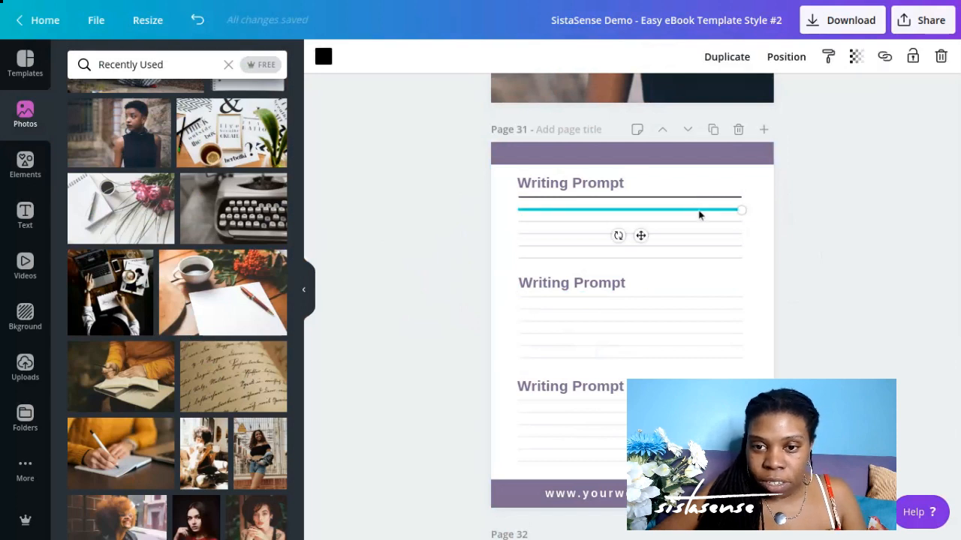
left_click(856, 57)
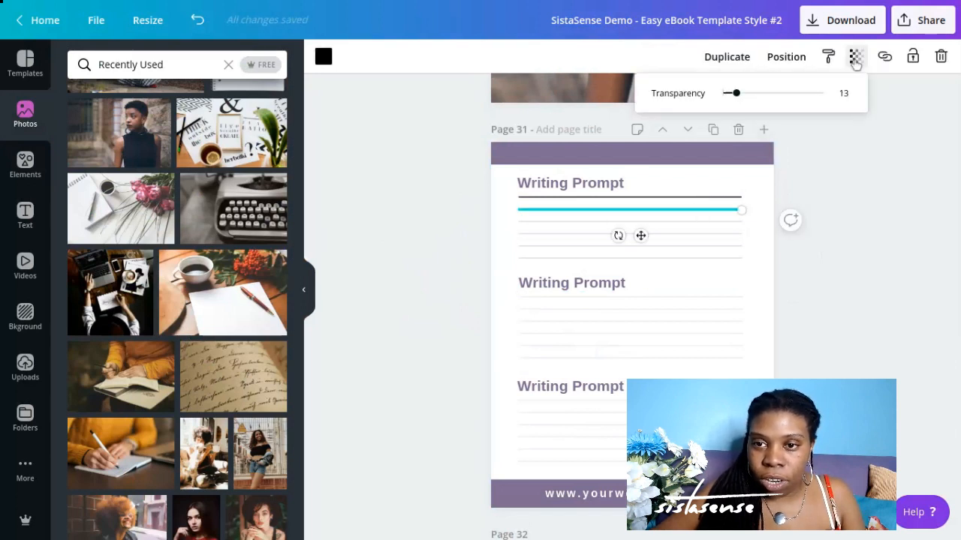
left_click_drag(735, 92, 849, 98)
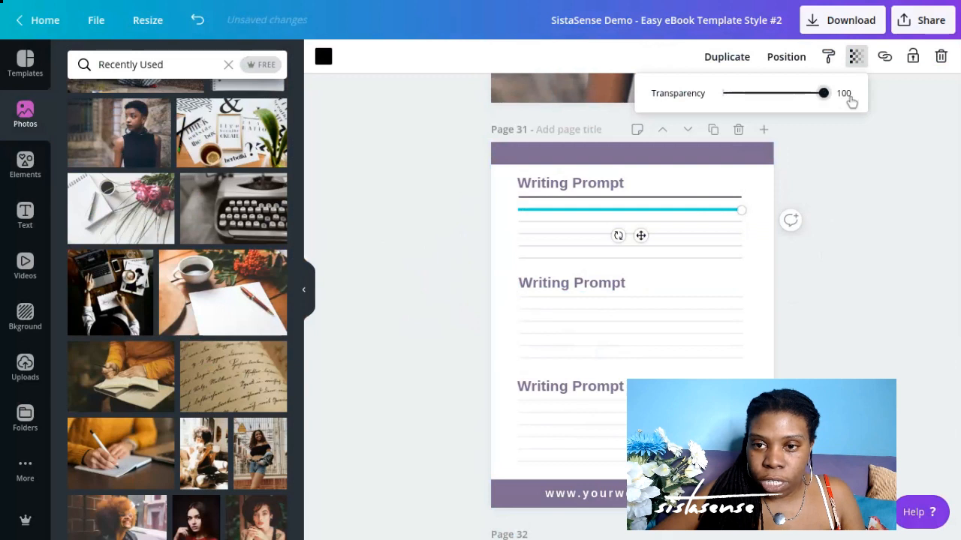
left_click(520, 235)
left_click(460, 226)
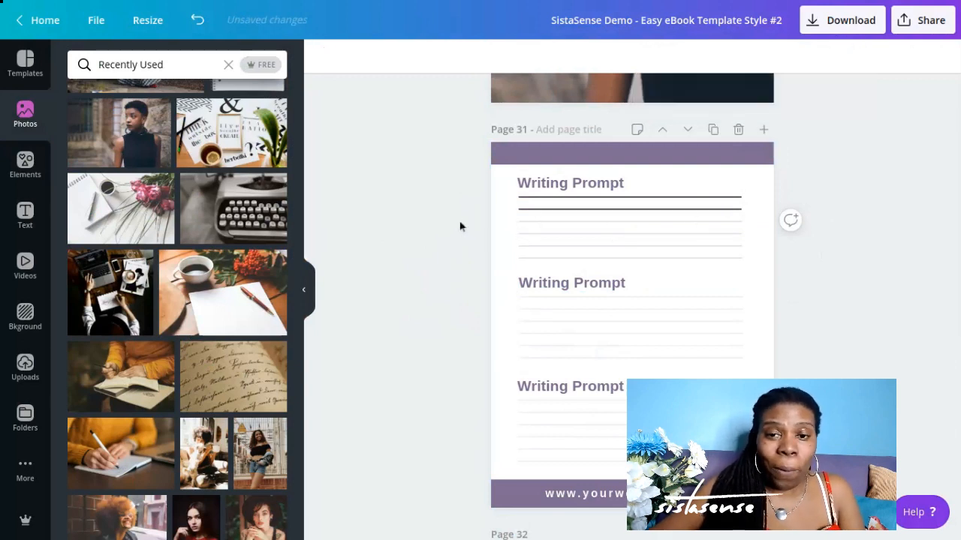
left_click(556, 226)
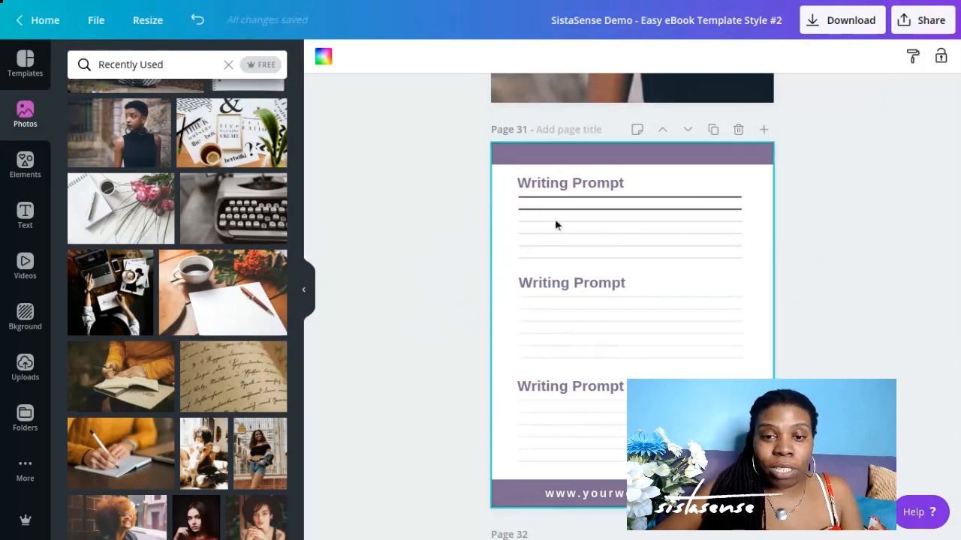
left_click(559, 224)
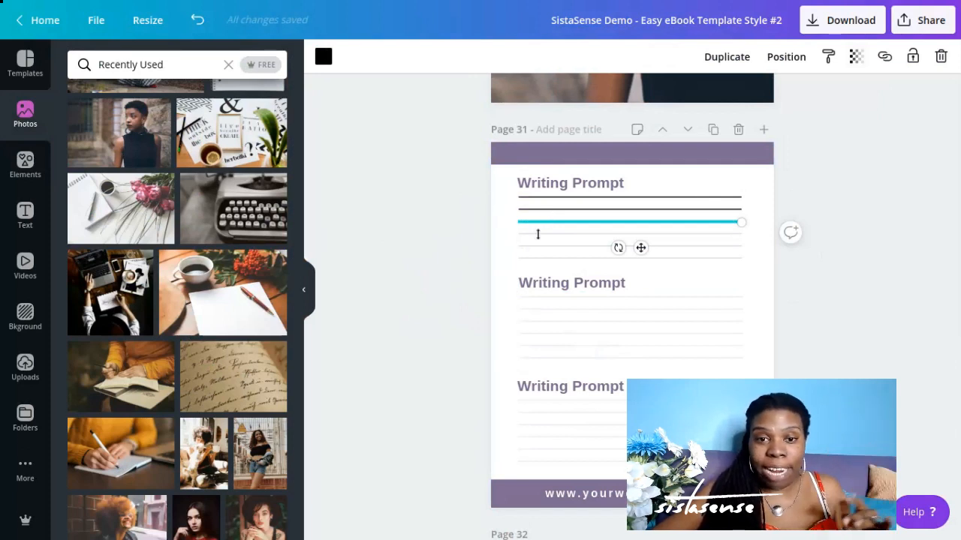
left_click(471, 205)
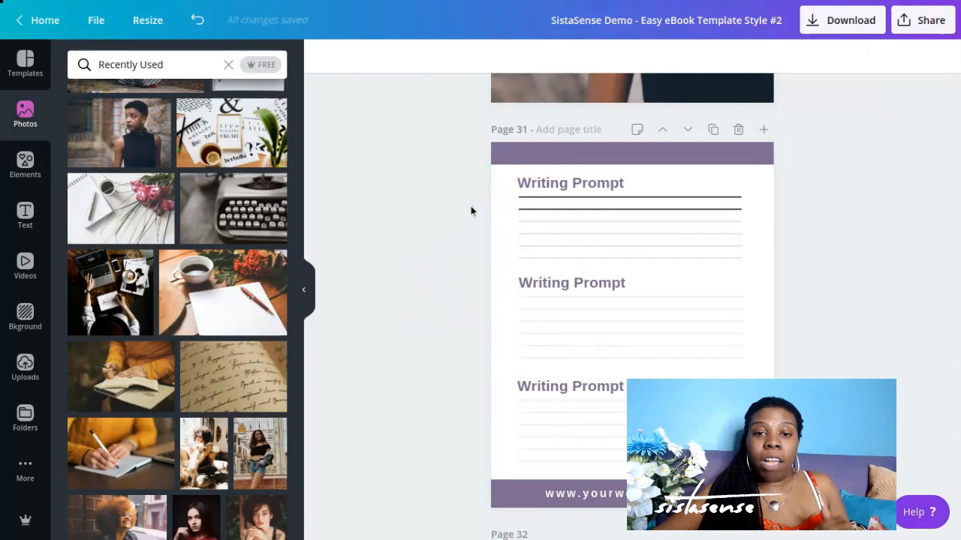
Change the first Writing Prompt heading's text colour on page 31 to red from the document colours.
left_click(568, 194)
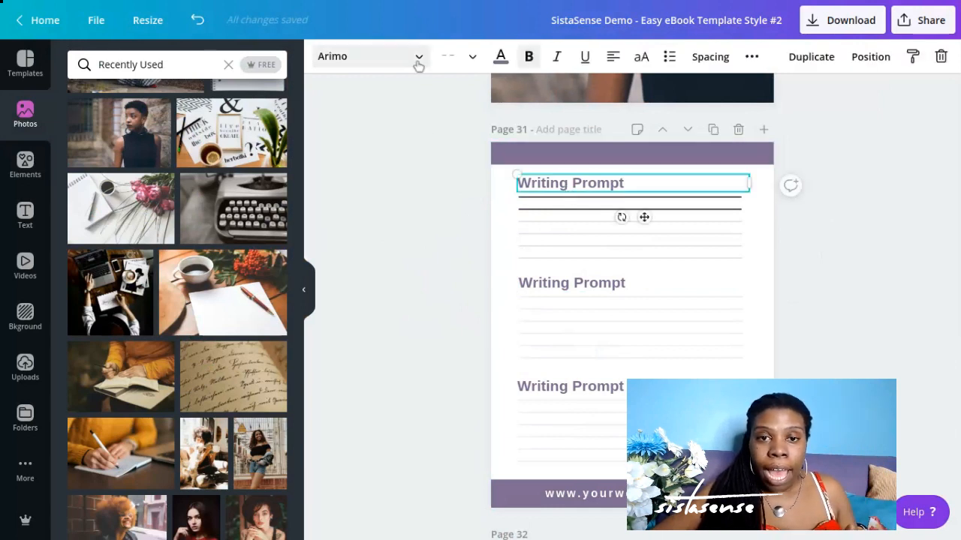
left_click(496, 56)
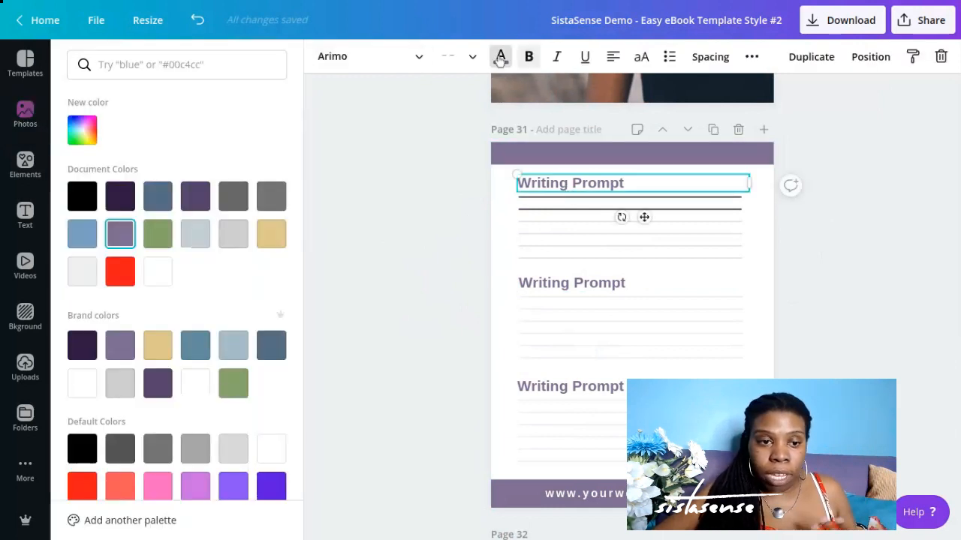
left_click(121, 270)
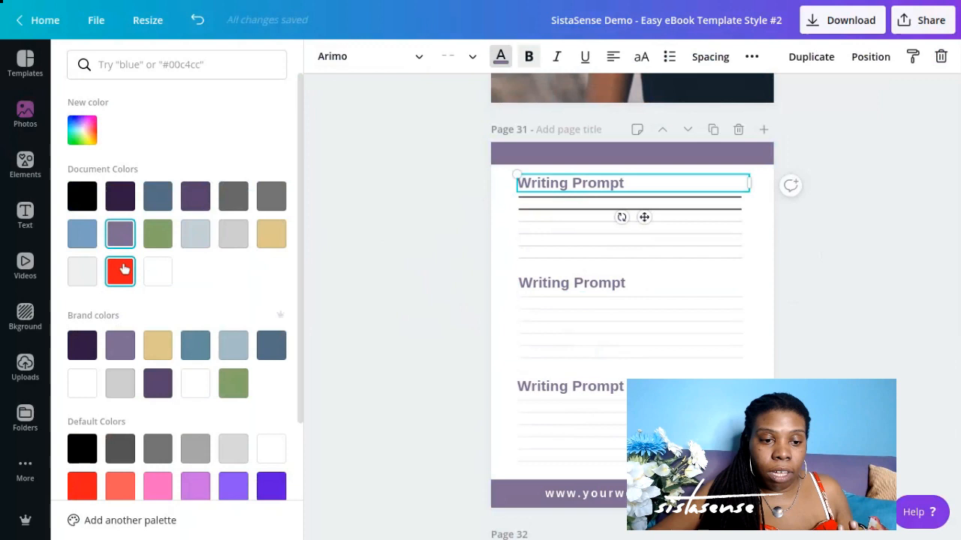
left_click(472, 161)
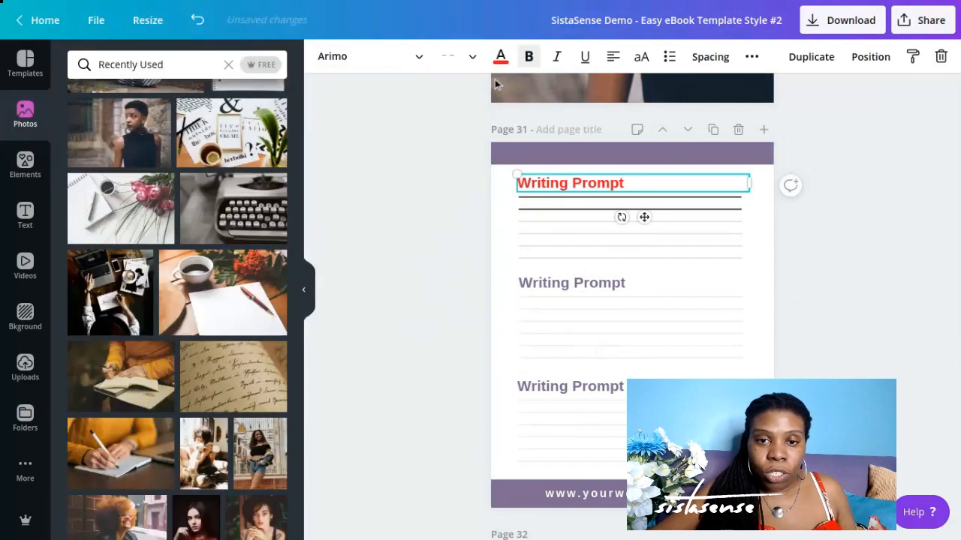
Recolour the purple header bar and the website footer bar on page 31 with red from the document colours.
left_click(520, 155)
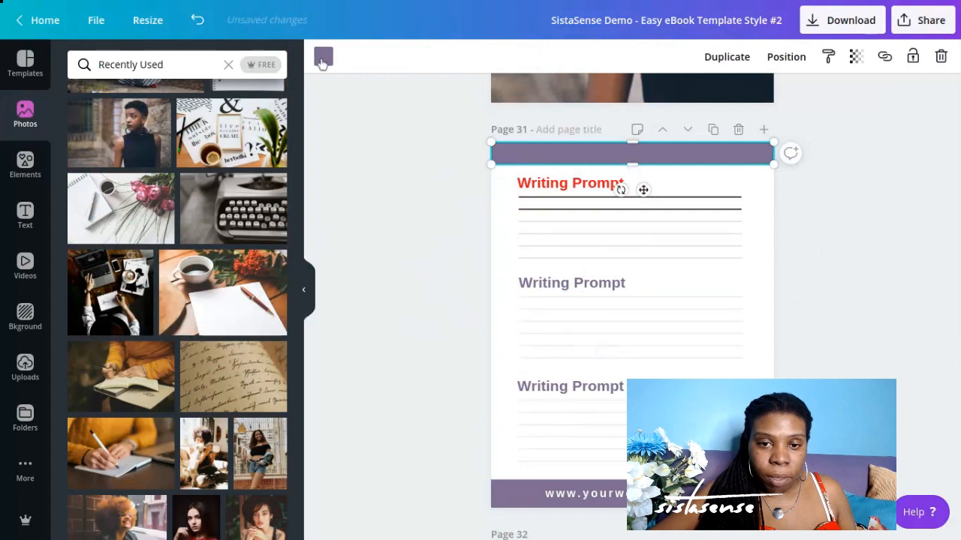
left_click(322, 56)
left_click(121, 271)
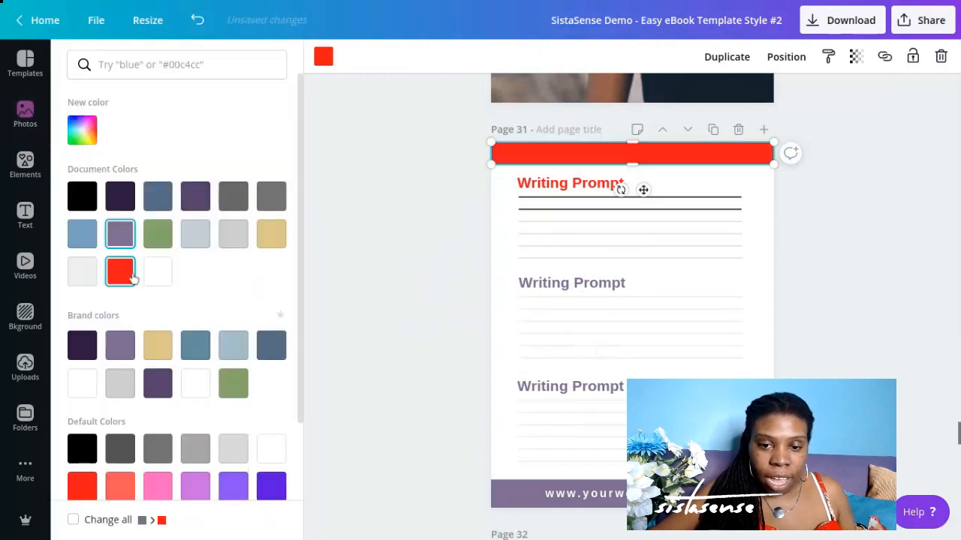
left_click(498, 490)
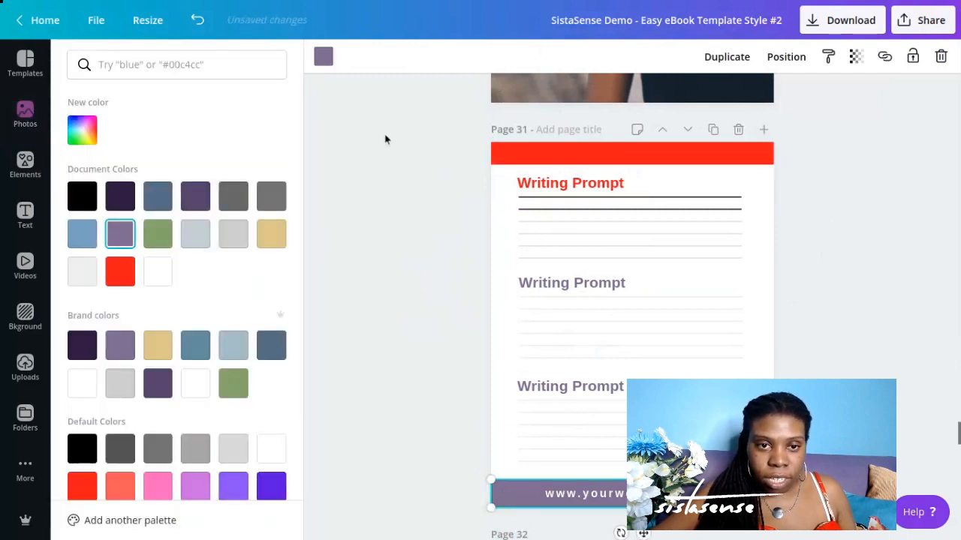
left_click(323, 56)
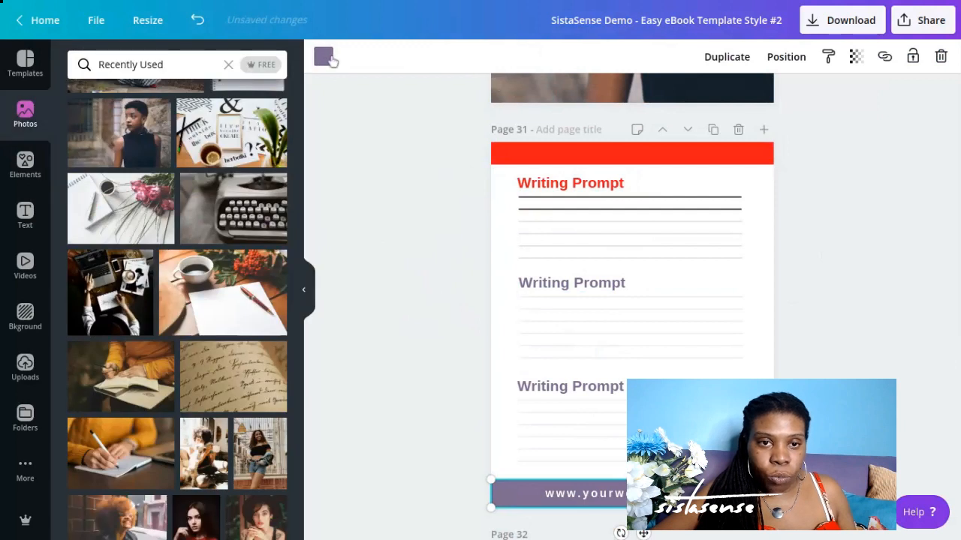
left_click(324, 57)
left_click(120, 271)
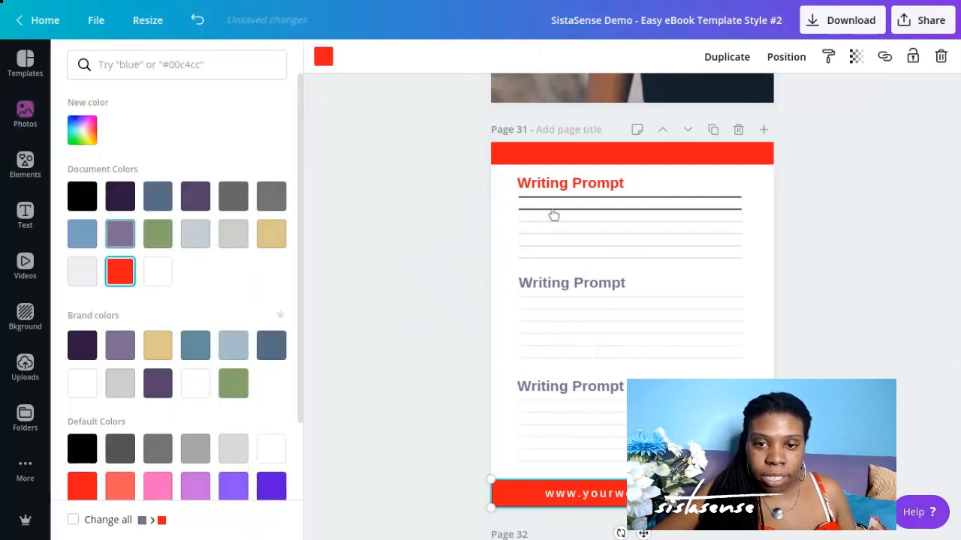
Recolour the first writing line under the first Writing Prompt with red from the document colours.
left_click(667, 199)
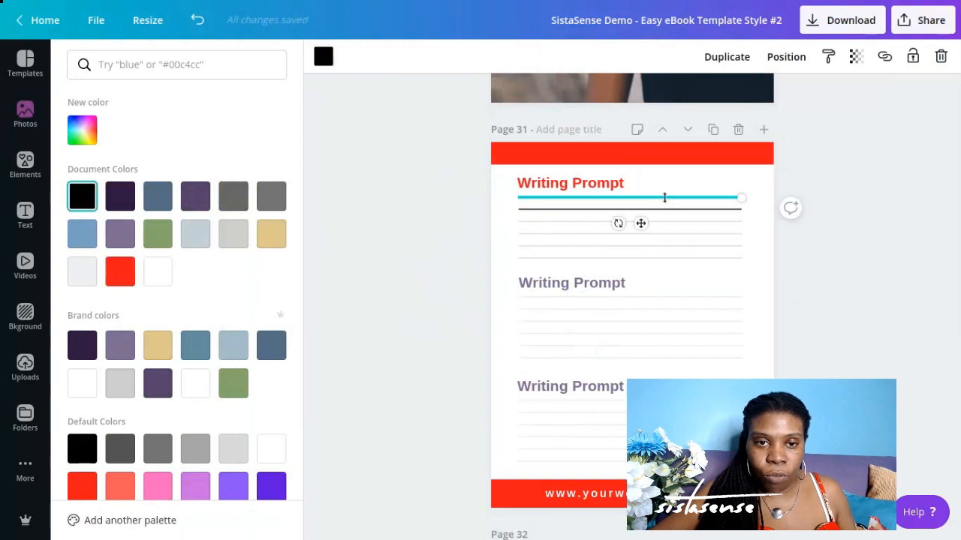
left_click(325, 59)
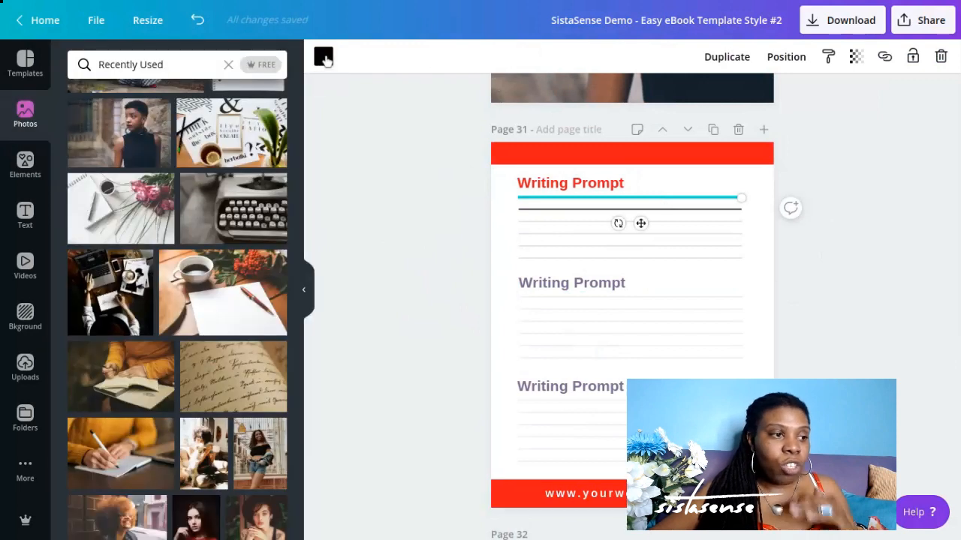
left_click(325, 59)
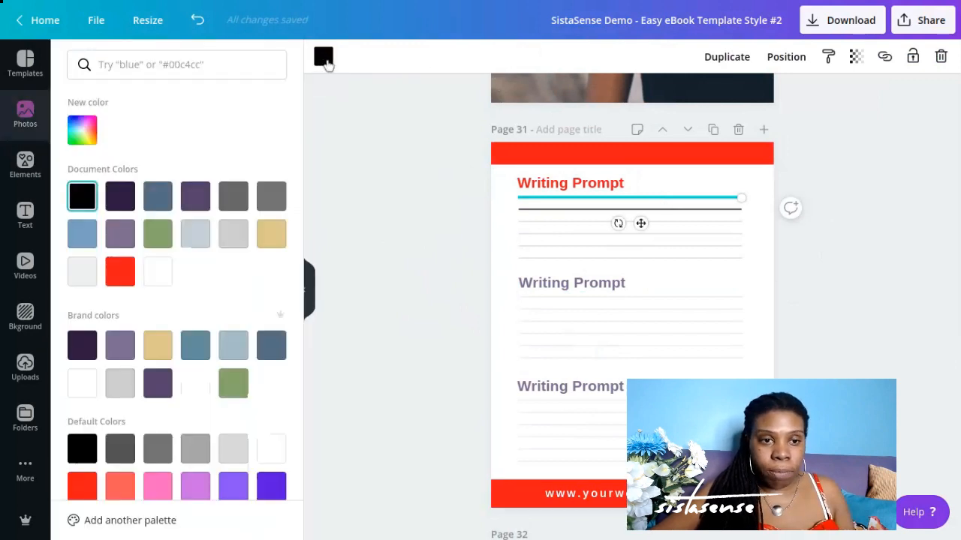
left_click(120, 273)
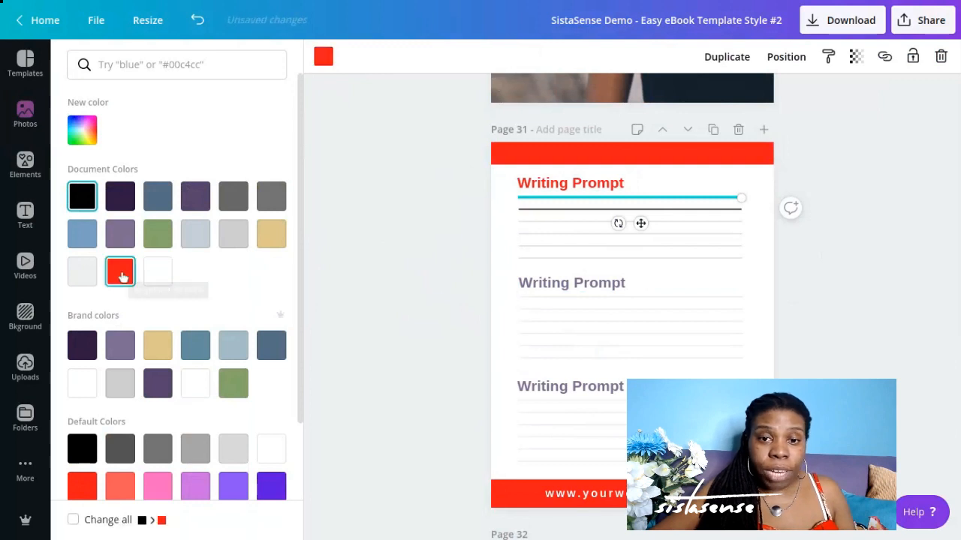
left_click(419, 229)
left_click(812, 260)
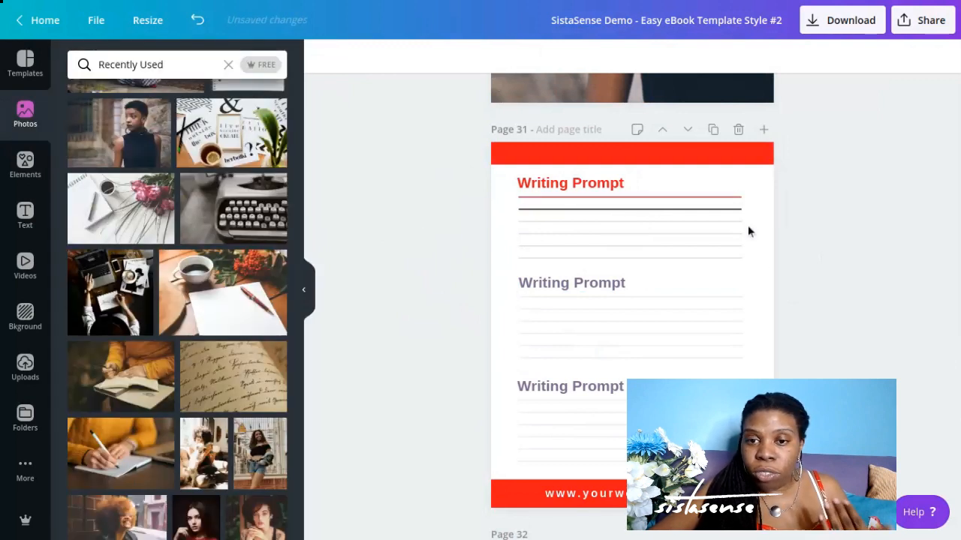
Recolour the second writing line under the first Writing Prompt on page 31 with red from the document colours.
left_click(664, 209)
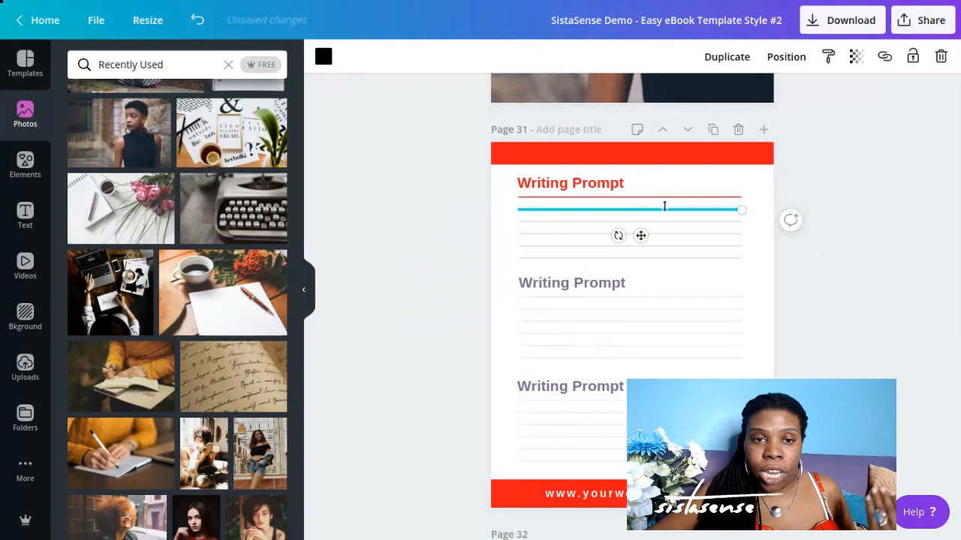
left_click(323, 57)
left_click(122, 271)
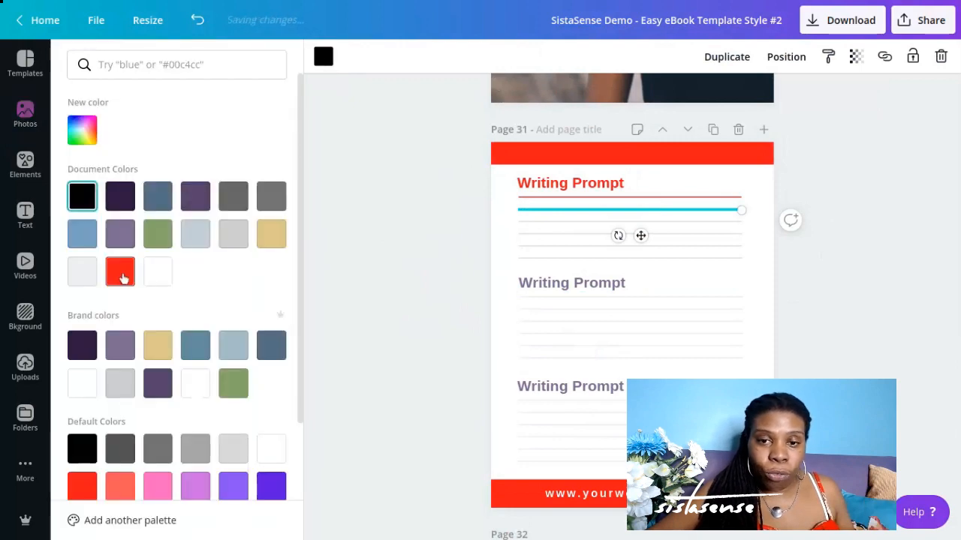
key("Escape")
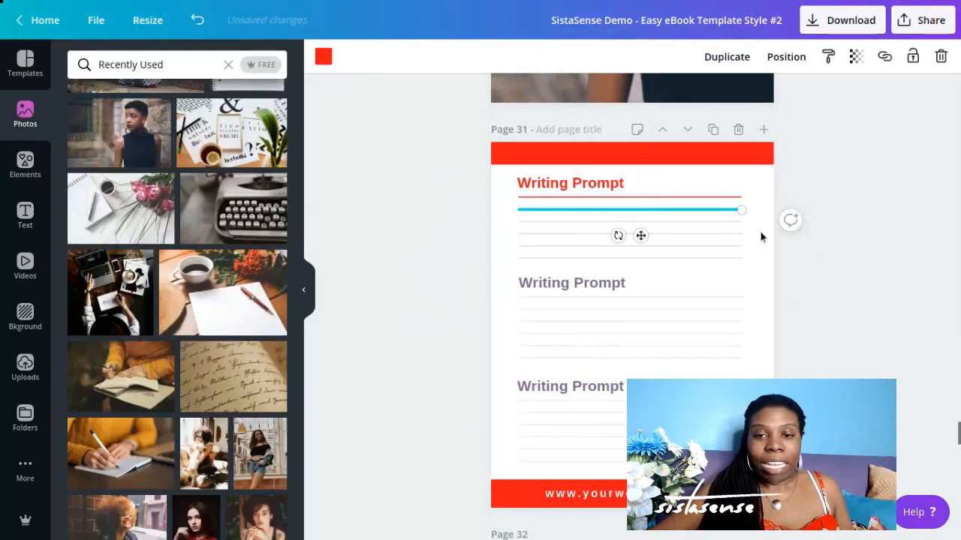
left_click(802, 256)
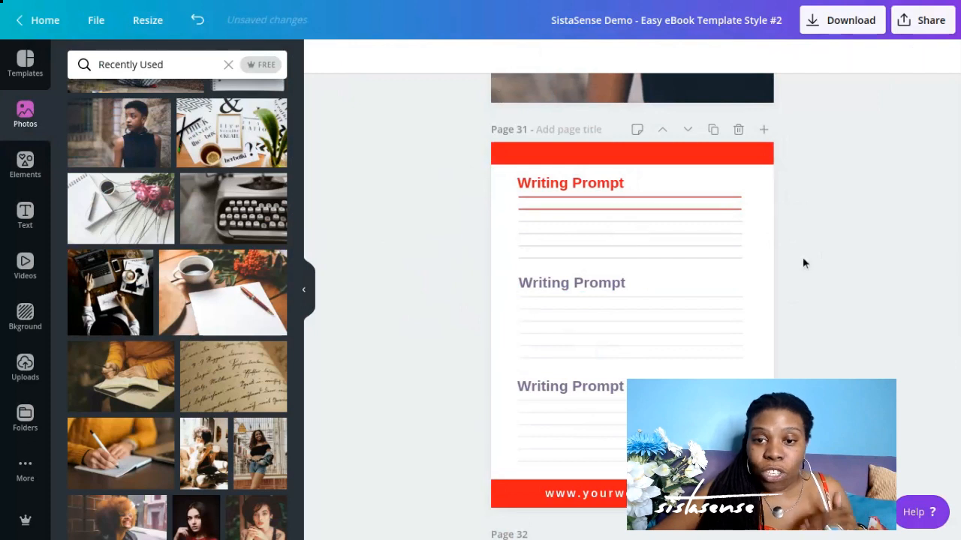
Recolour the third writing line under the first Writing Prompt on page 31 with red from the document colours.
left_click(729, 223)
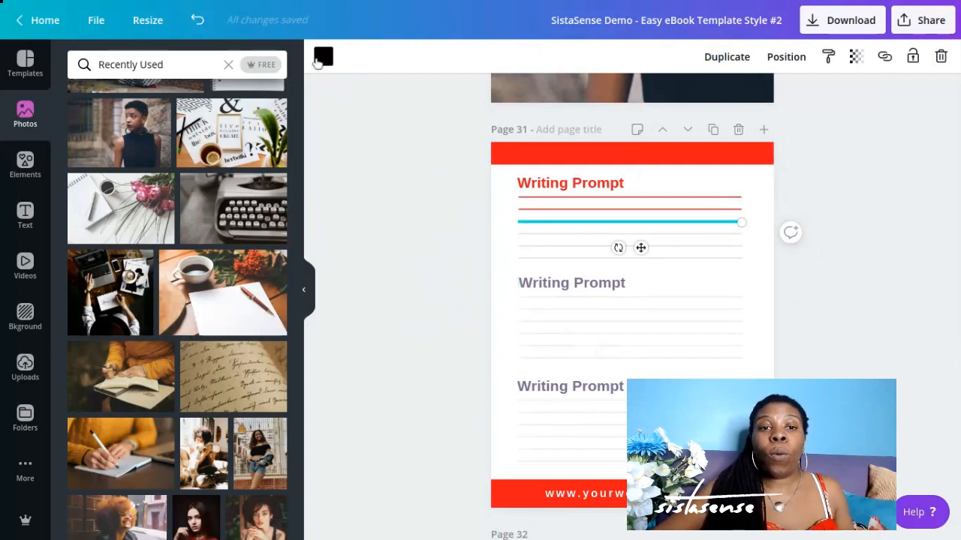
left_click(321, 60)
left_click(128, 272)
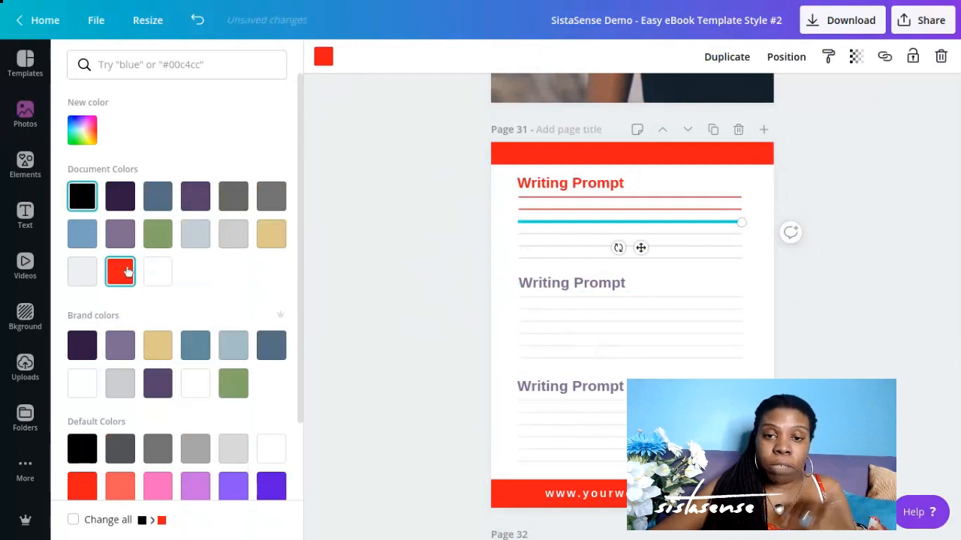
left_click(423, 245)
left_click(422, 244)
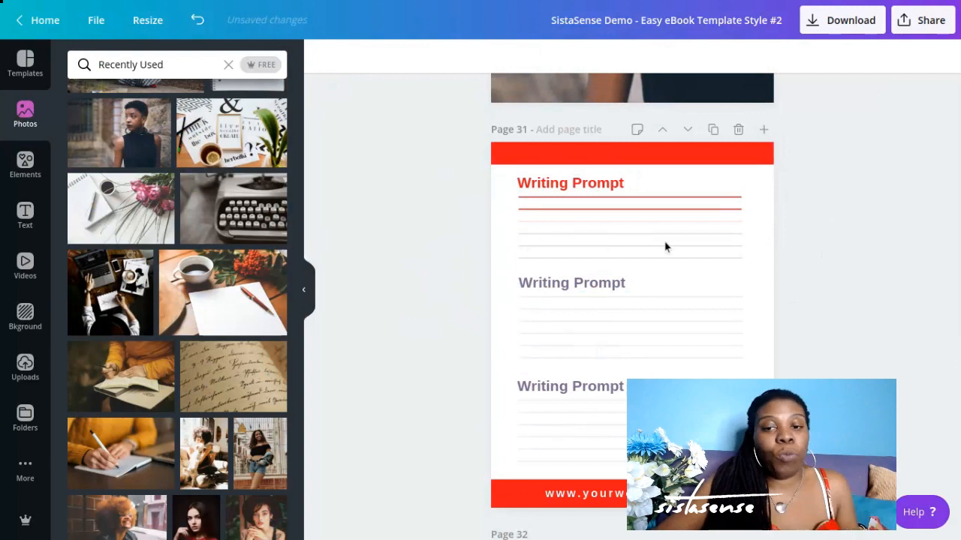
Replace the OPTION A heading on page 33 with "Do Now" and set it in uppercase.
scroll(825, 247, "down", 1)
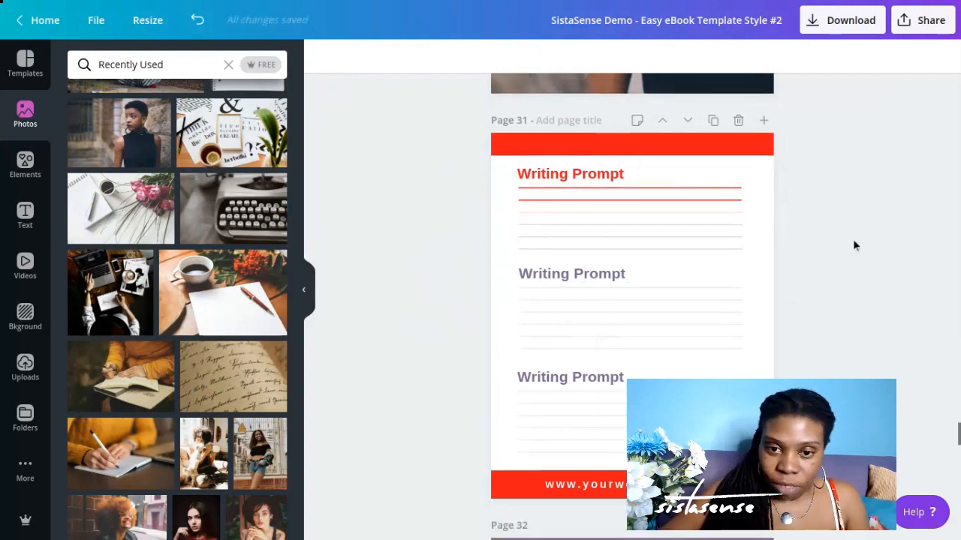
scroll(836, 239, "down", 2)
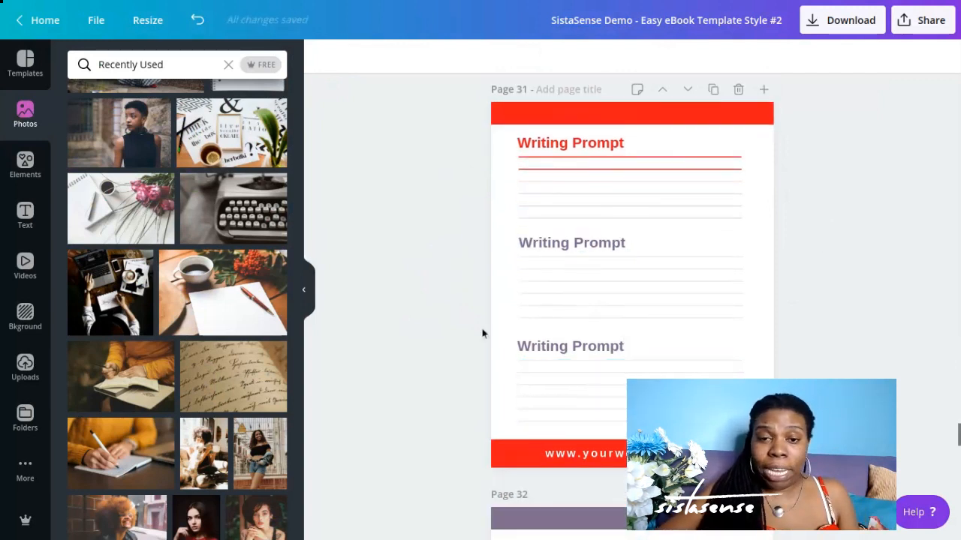
scroll(462, 322, "down", 5)
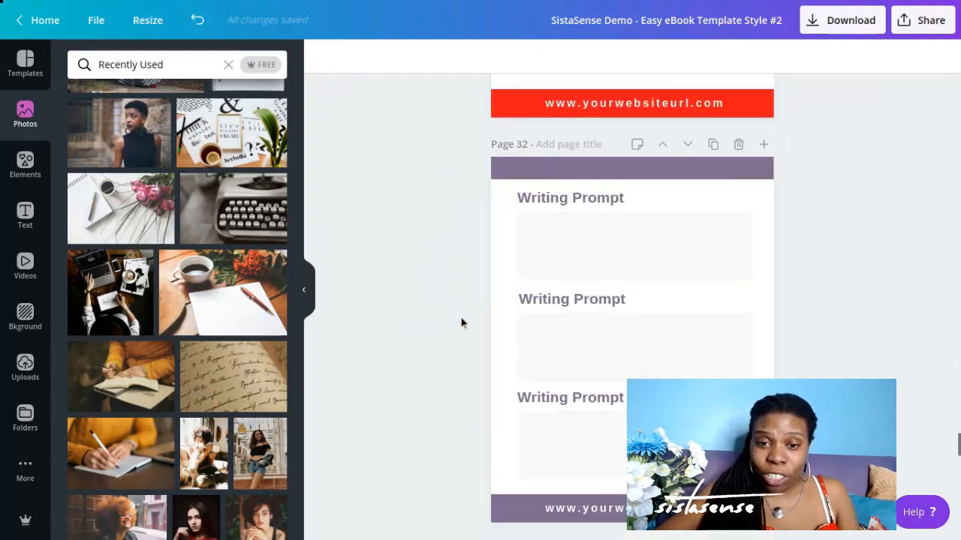
scroll(462, 322, "down", 1)
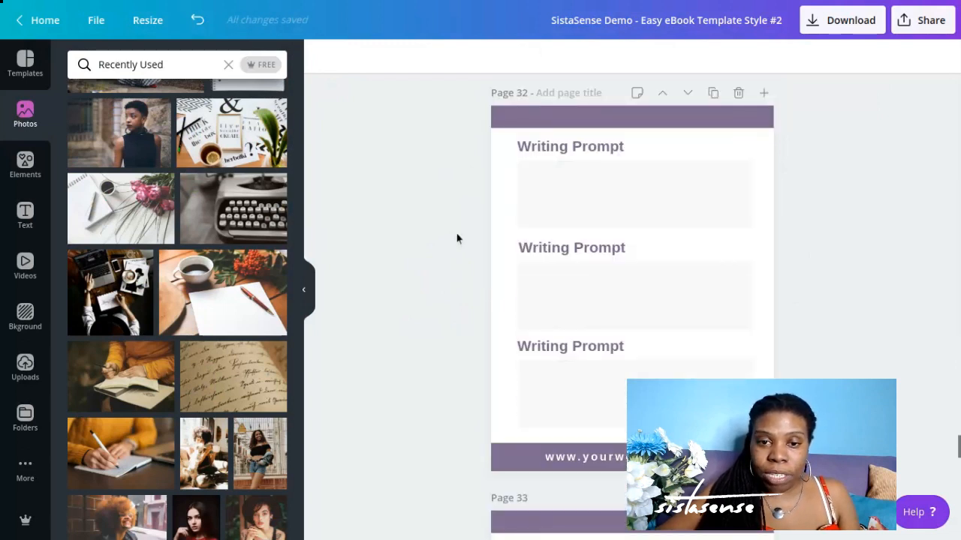
scroll(456, 239, "down", 3)
scroll(446, 232, "up", 1)
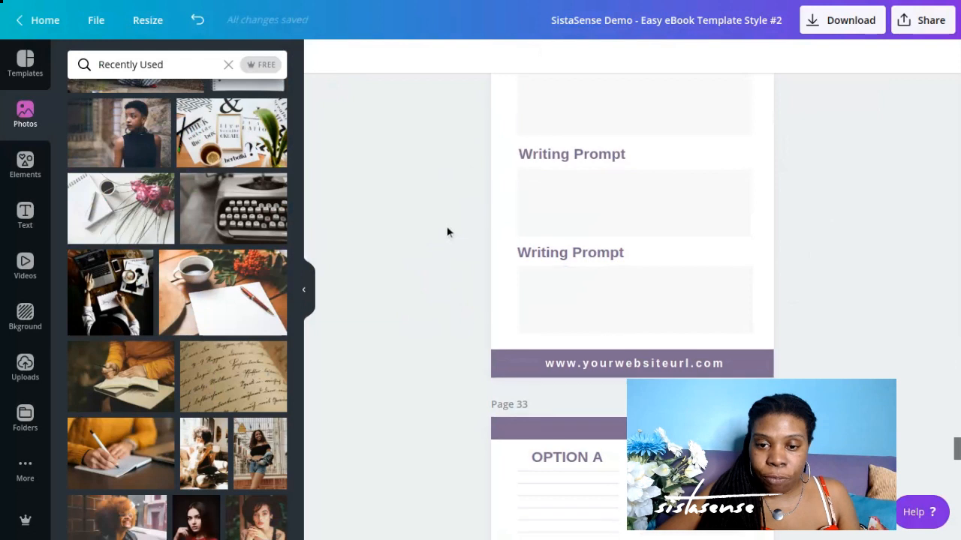
scroll(445, 232, "down", 4)
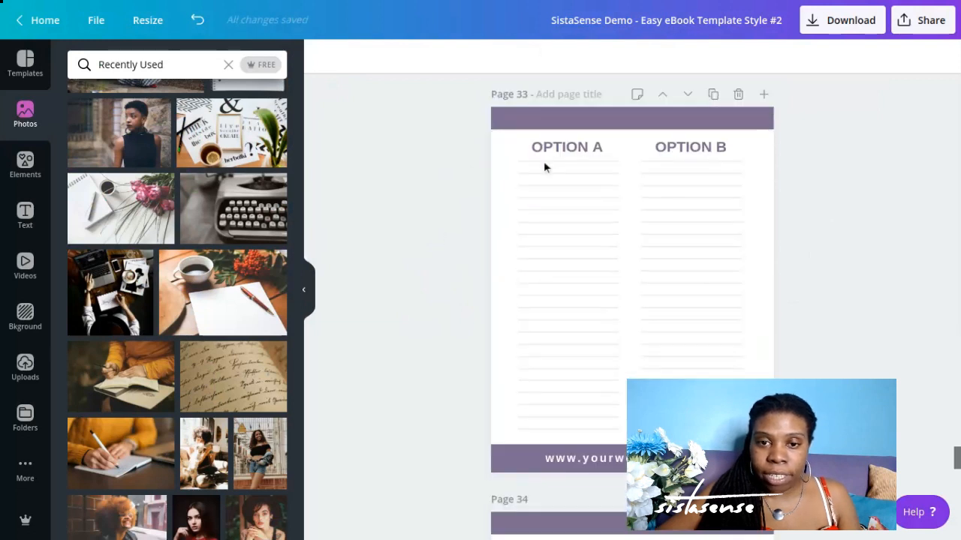
left_click(549, 155)
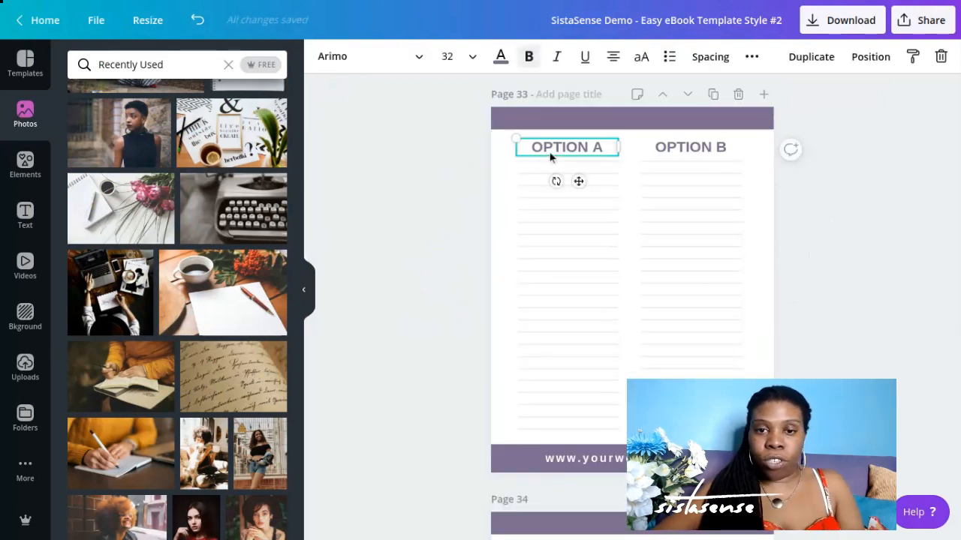
double_click(550, 153)
triple_click(550, 152)
type("D")
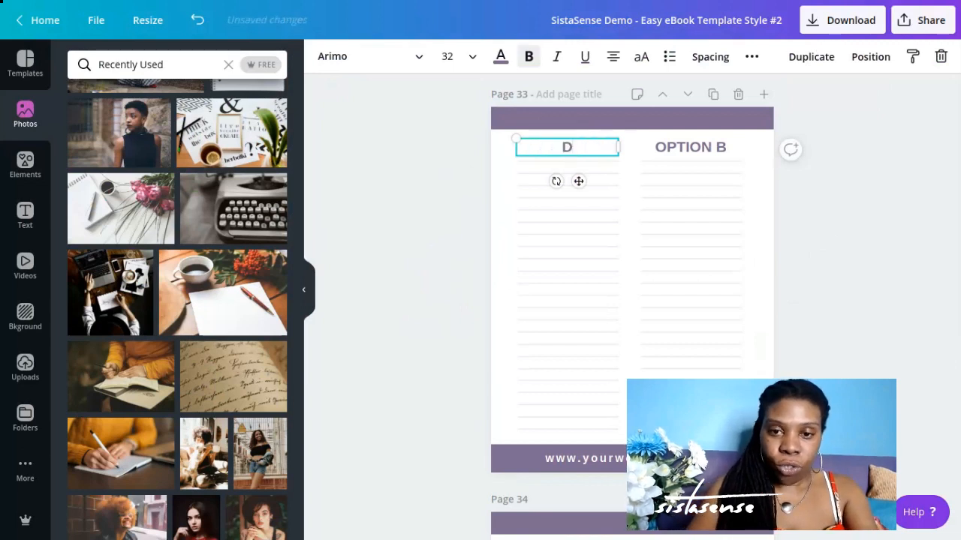
type("o Now")
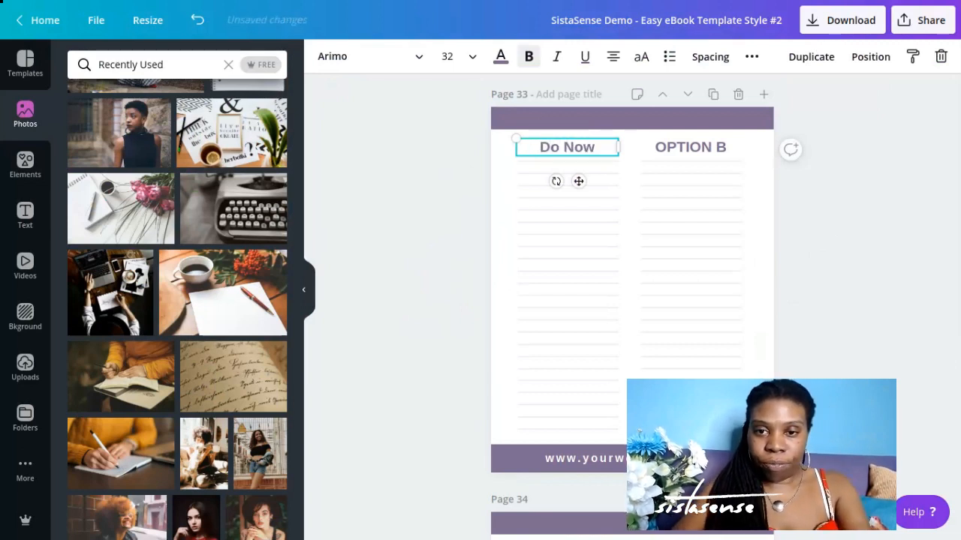
left_click(640, 58)
Replace the OPTION B heading on page 33 with "Do Later" and set it in uppercase.
left_click(701, 146)
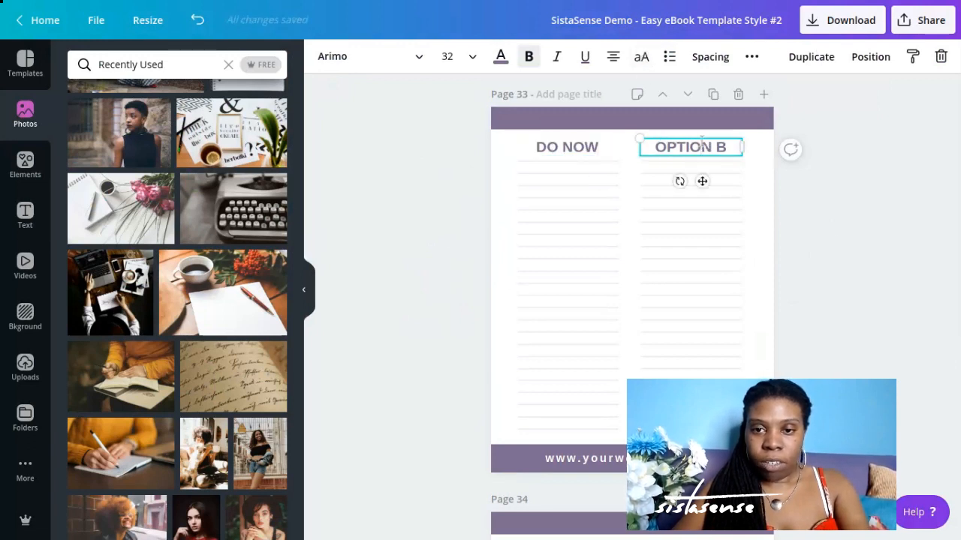
double_click(701, 146)
type("D")
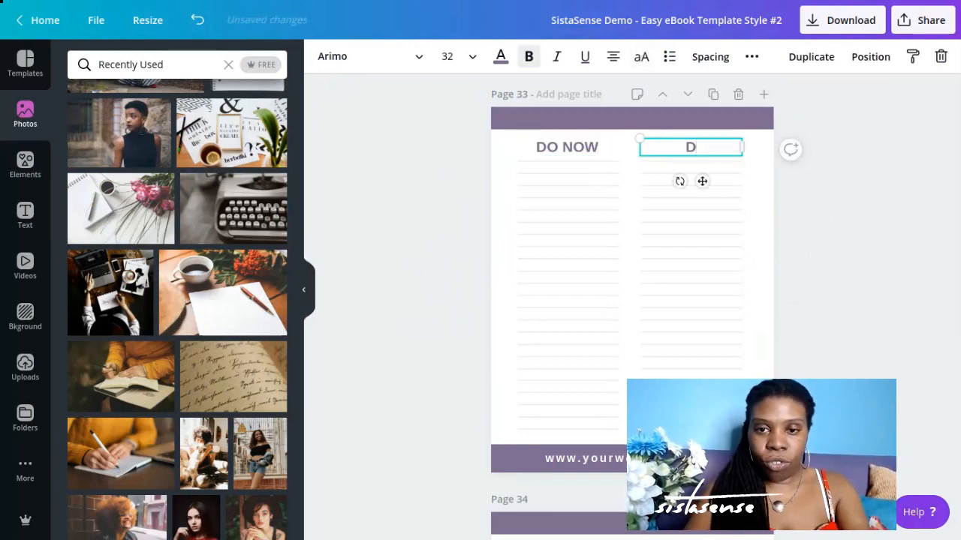
type("o Later")
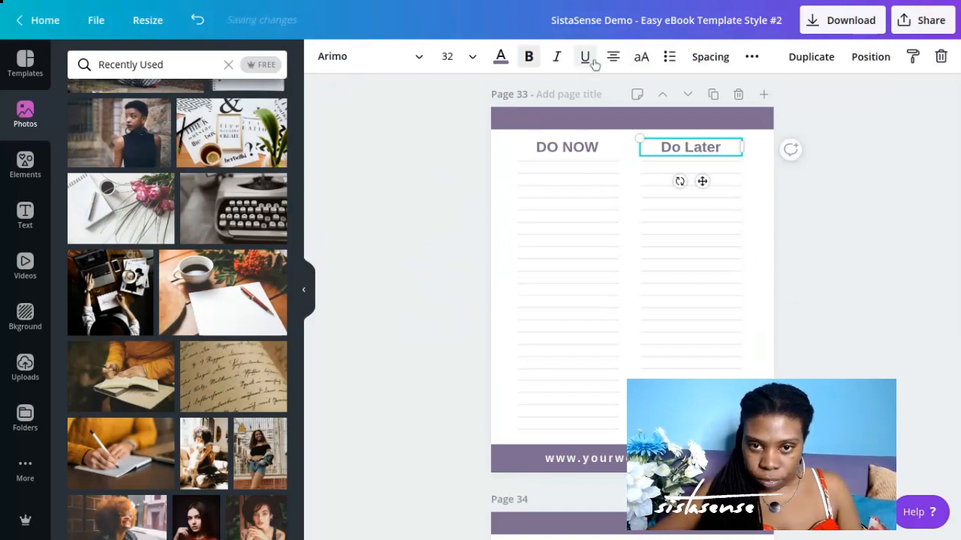
left_click(641, 57)
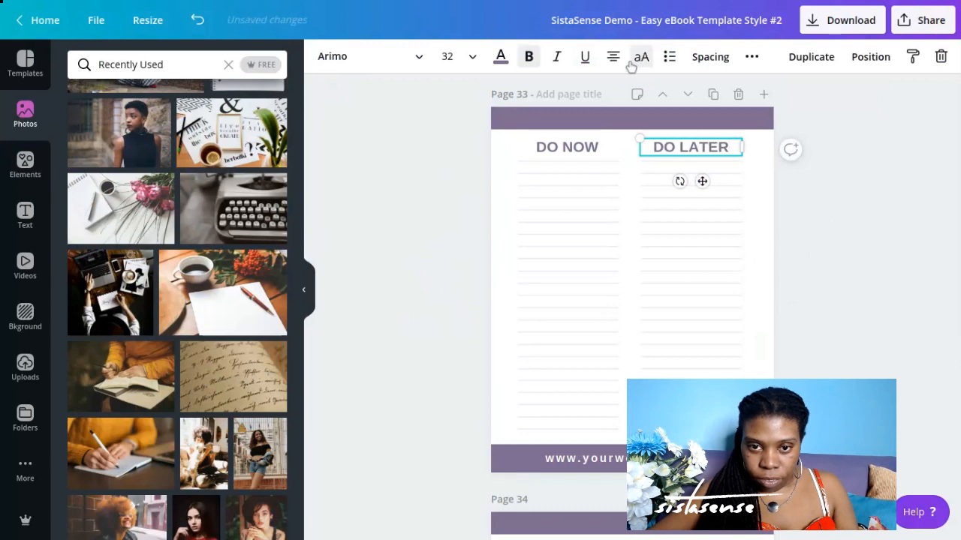
left_click(459, 236)
left_click(549, 212)
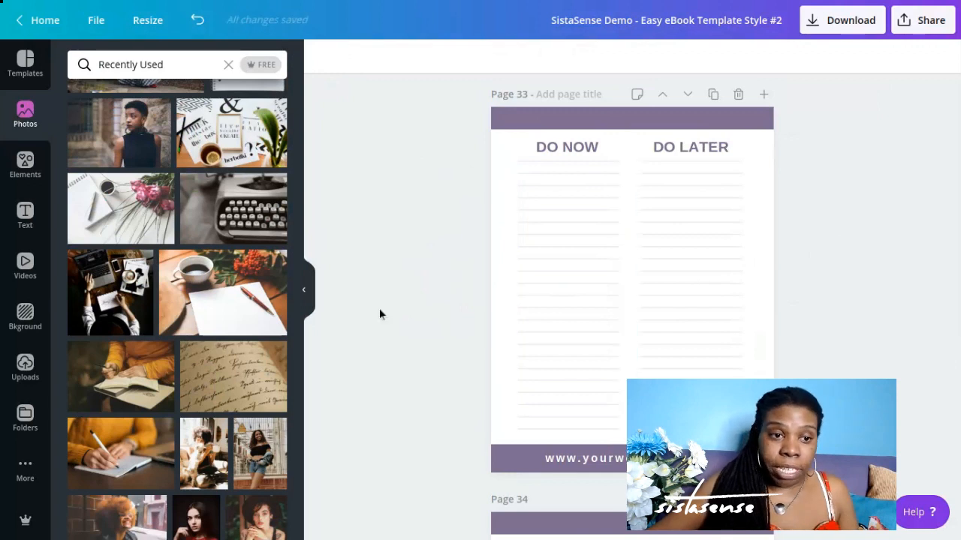
Add a plain solid line from the Lines elements to page 33 and colour it dark purple from the document colours.
left_click(12, 177)
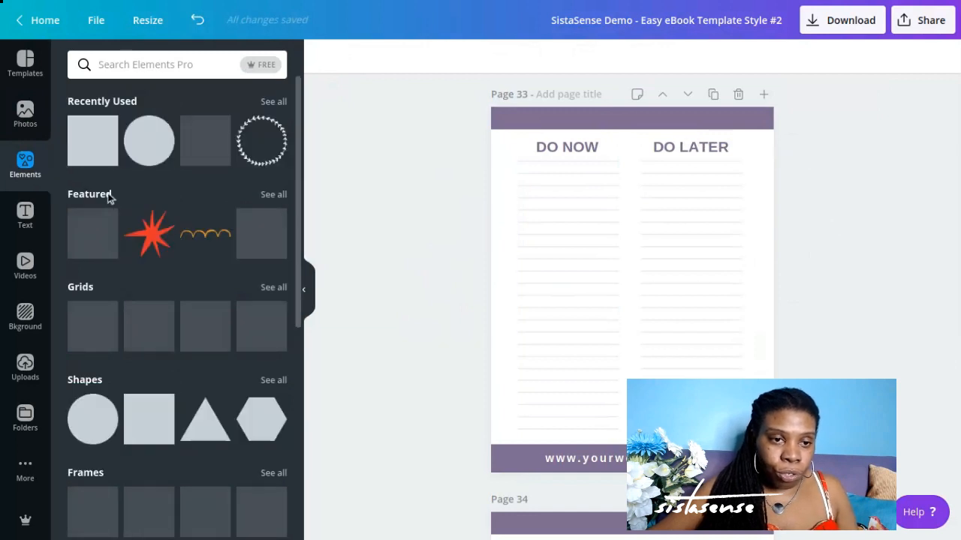
scroll(117, 256, "down", 3)
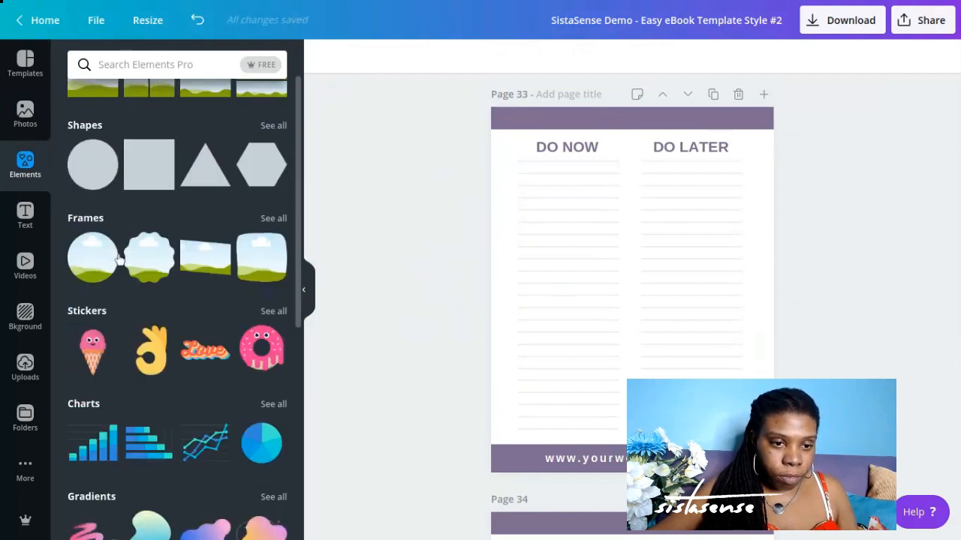
scroll(119, 255, "down", 3)
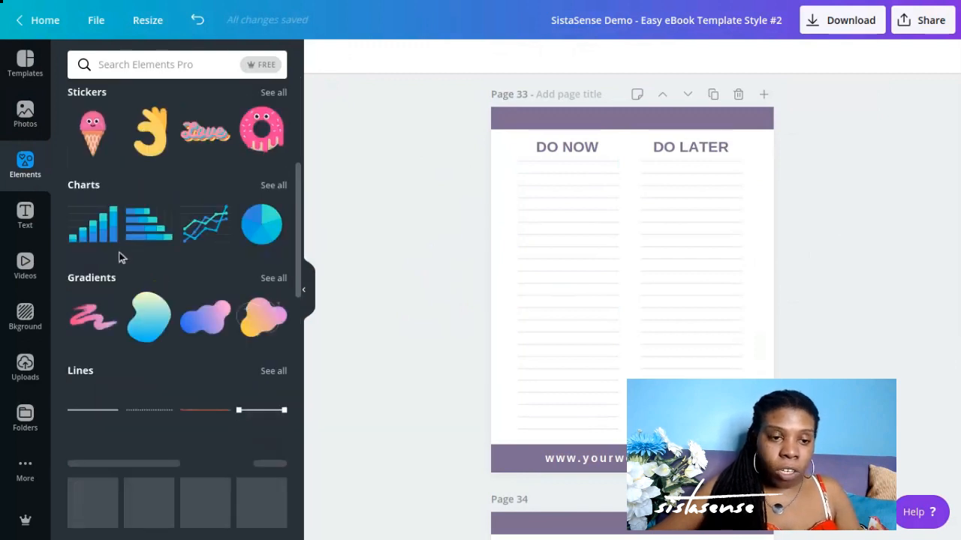
scroll(124, 252, "down", 3)
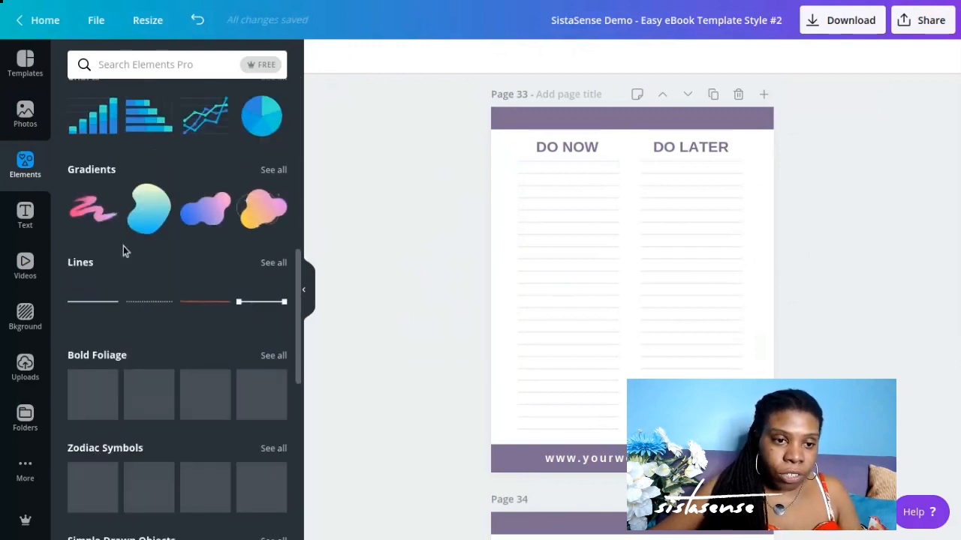
scroll(119, 250, "down", 1)
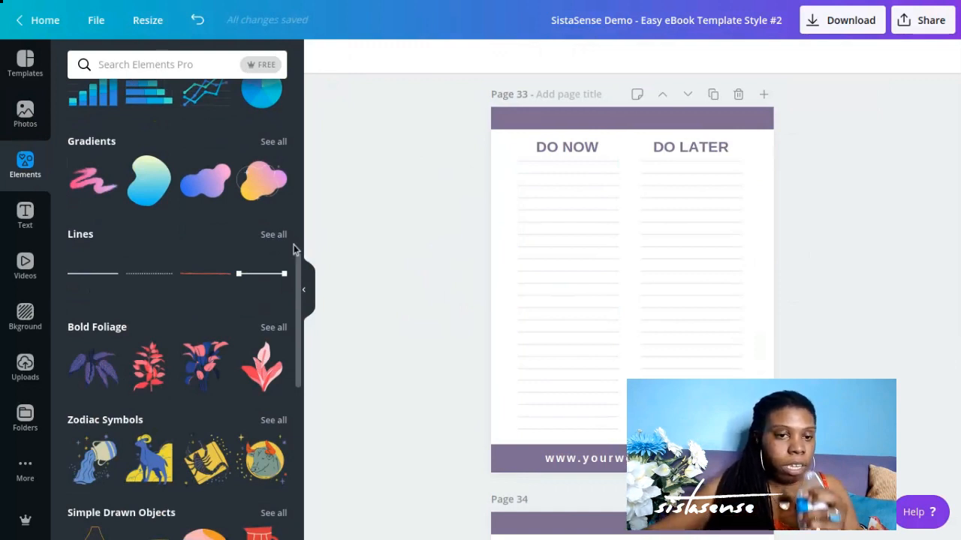
left_click(272, 237)
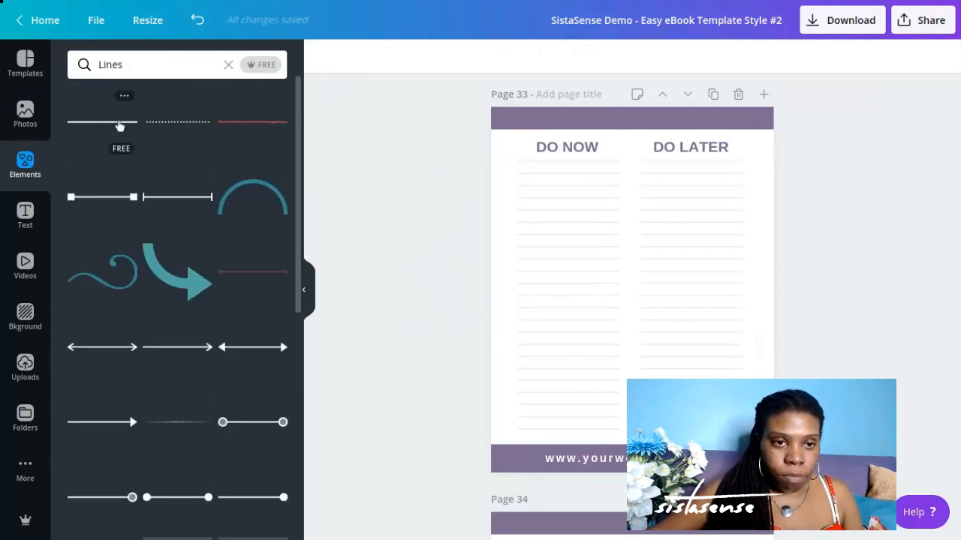
left_click(120, 123)
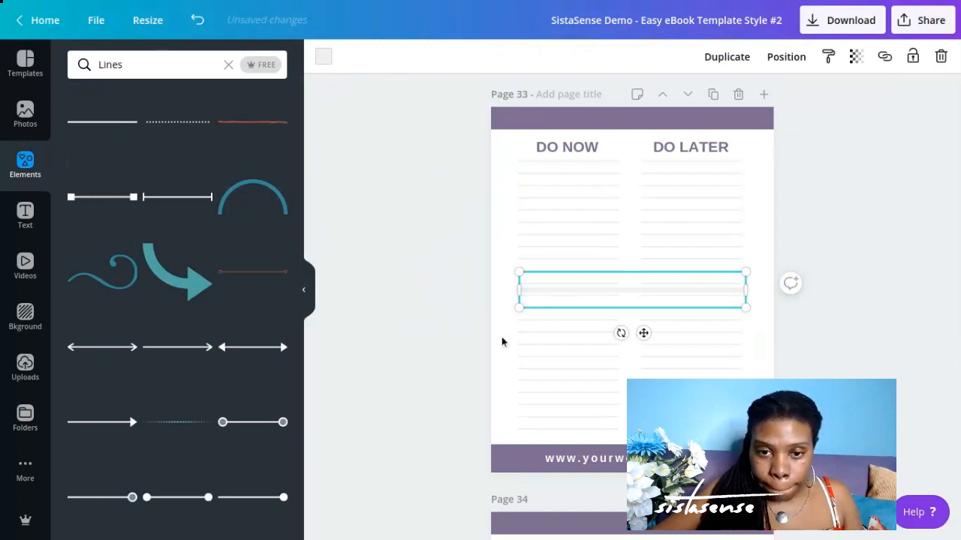
left_click(324, 58)
left_click(198, 197)
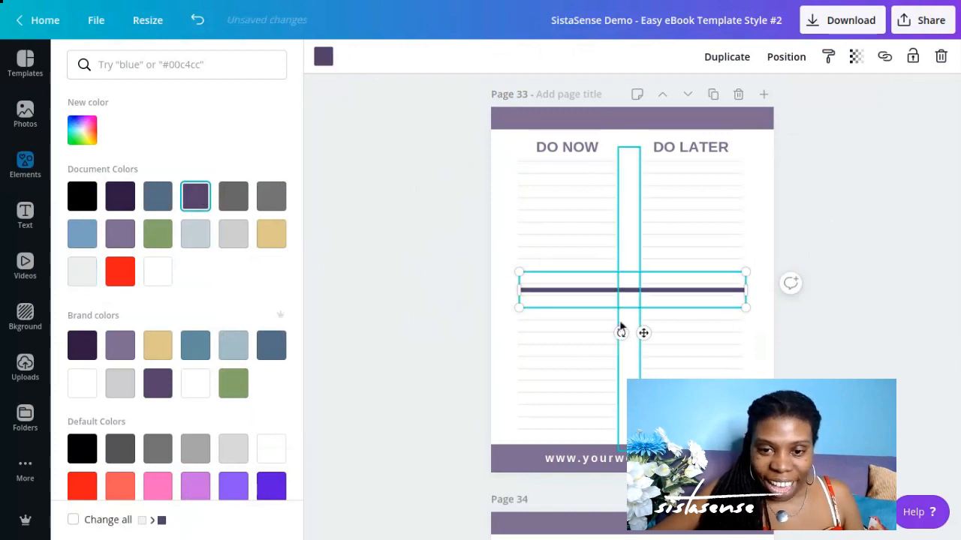
Stand the dark purple line vertically between the DO NOW and DO LATER columns and lengthen it to just above the footer bar.
left_click_drag(621, 332, 505, 275)
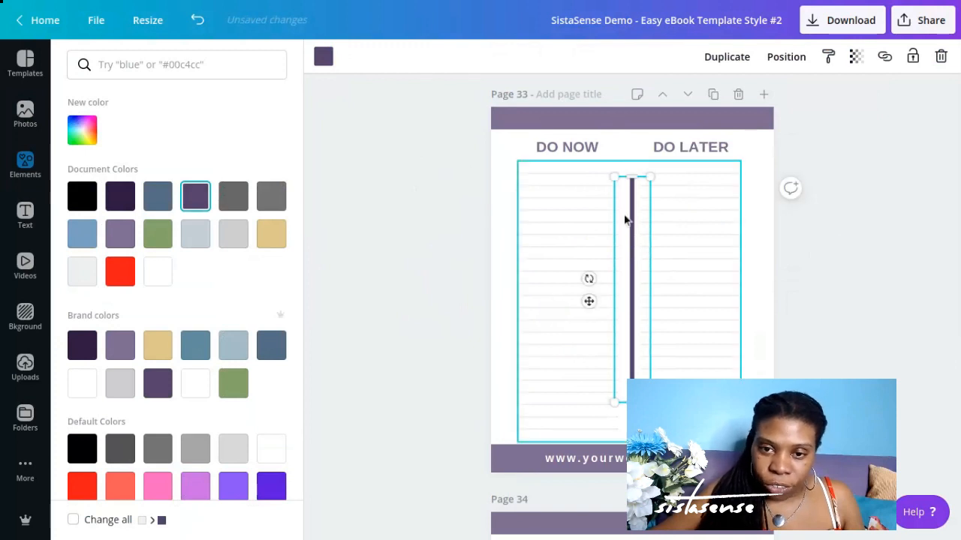
left_click_drag(626, 208, 620, 179)
left_click_drag(630, 180, 626, 178)
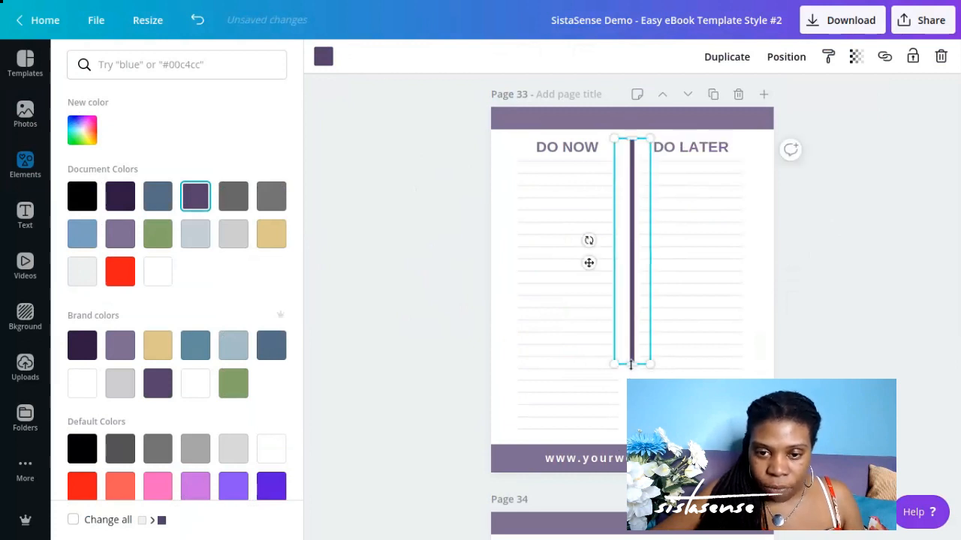
left_click_drag(631, 365, 625, 429)
left_click(811, 318)
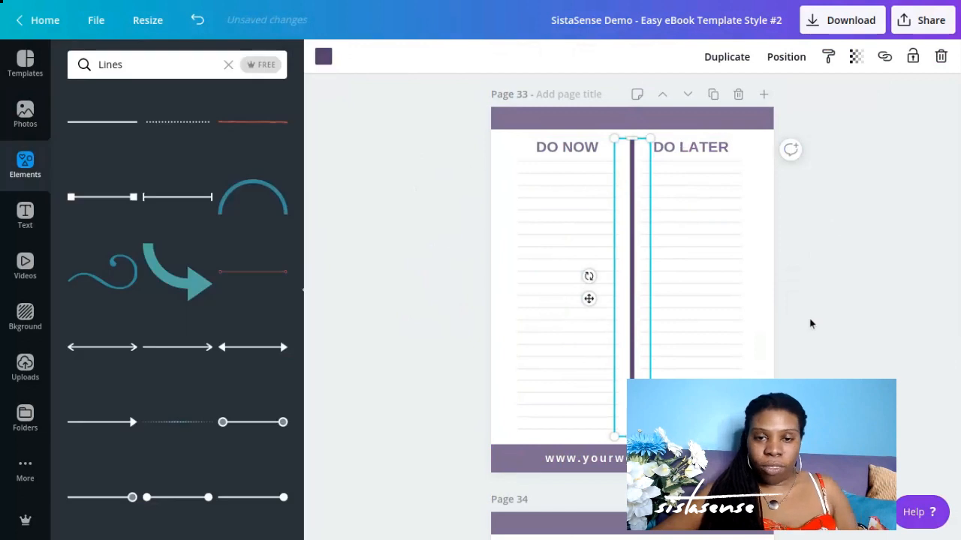
left_click(430, 230)
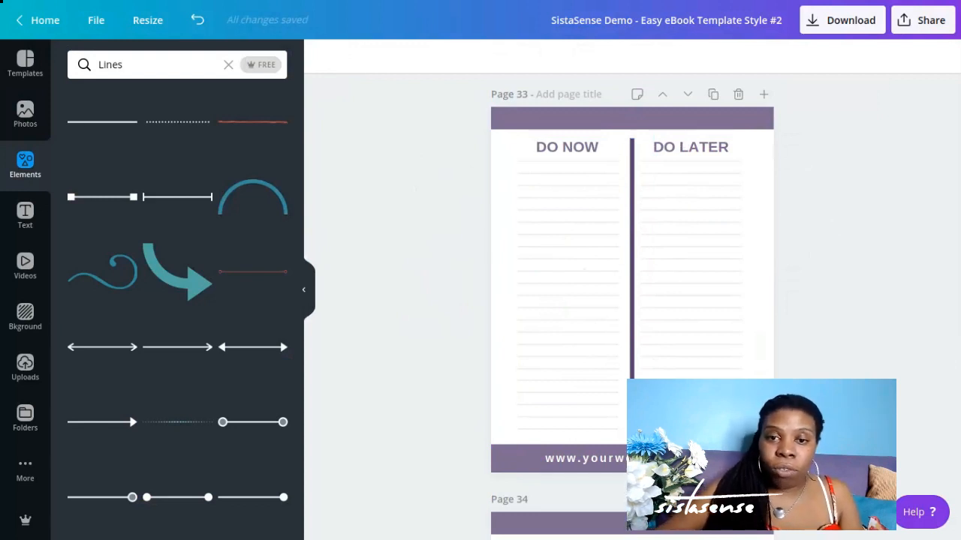
scroll(460, 200, "up", 1)
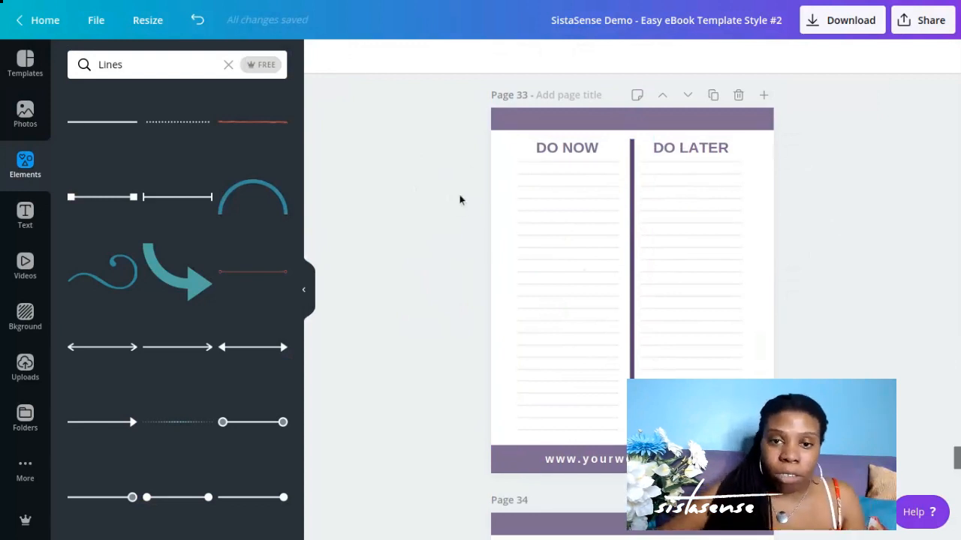
scroll(454, 193, "up", 1)
scroll(455, 192, "down", 1)
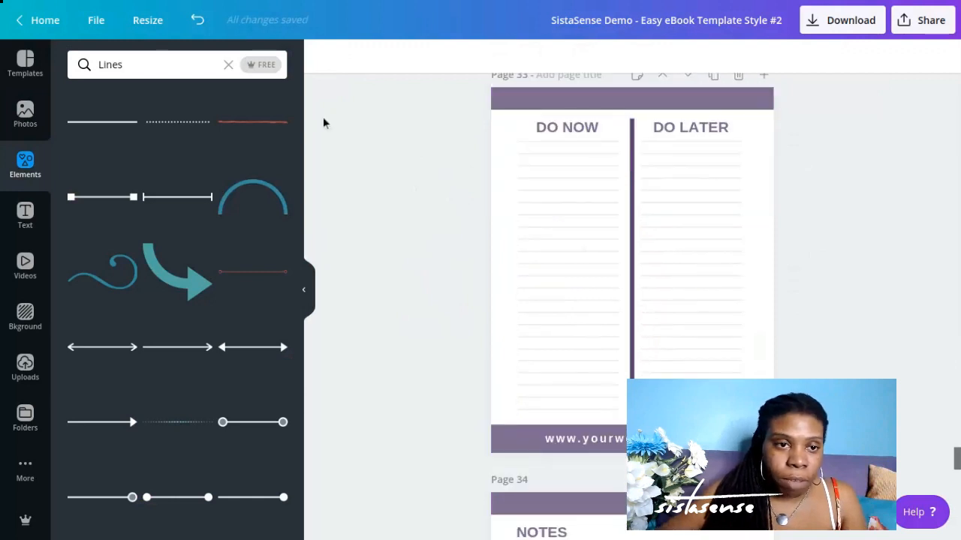
Search the elements for "wreath" and add the free circular white leaf wreath to page 33.
left_click(155, 68)
key("ctrl+a")
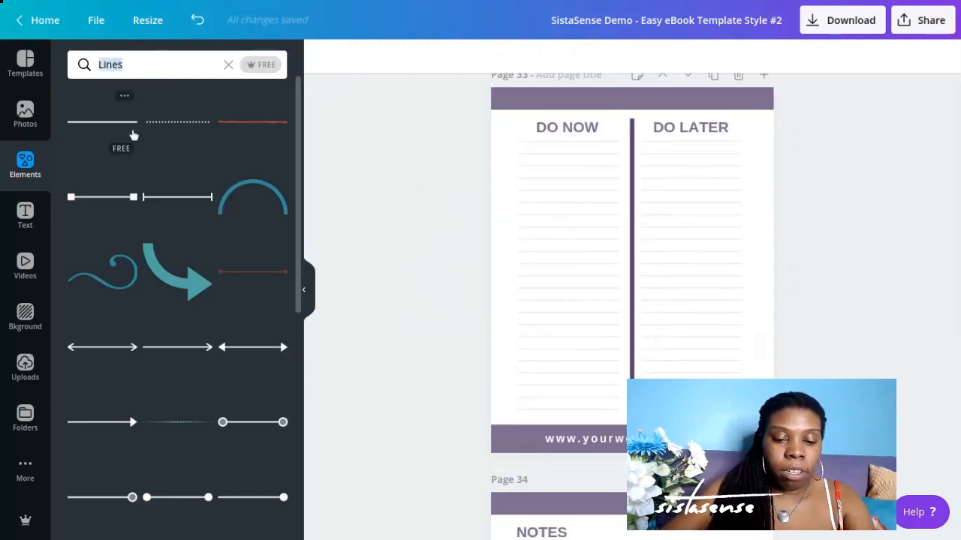
type("wre")
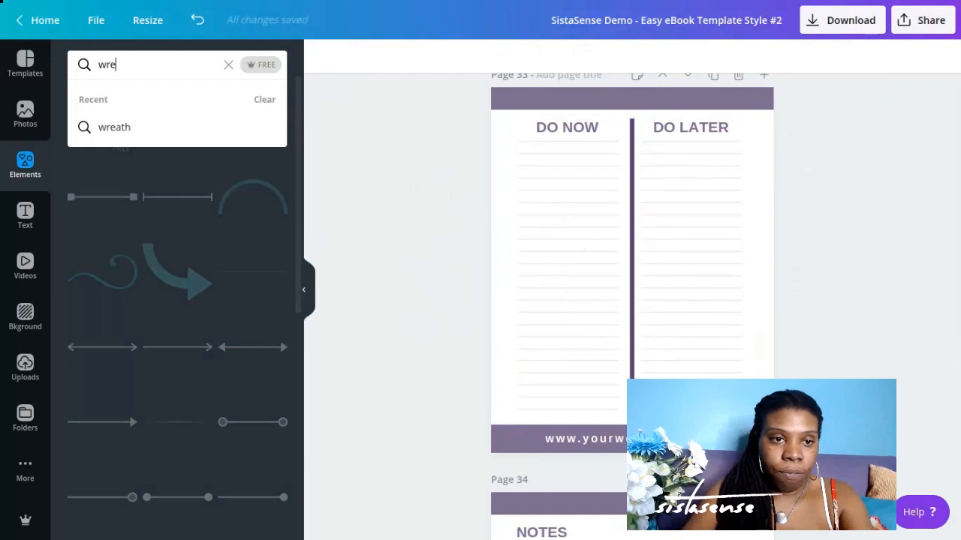
type("ath")
key("Return")
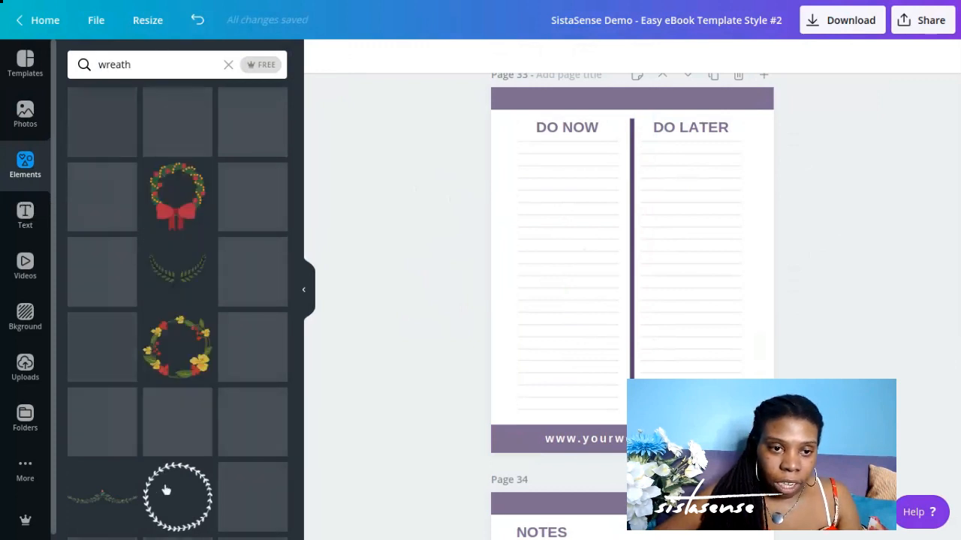
scroll(171, 377, "down", 1)
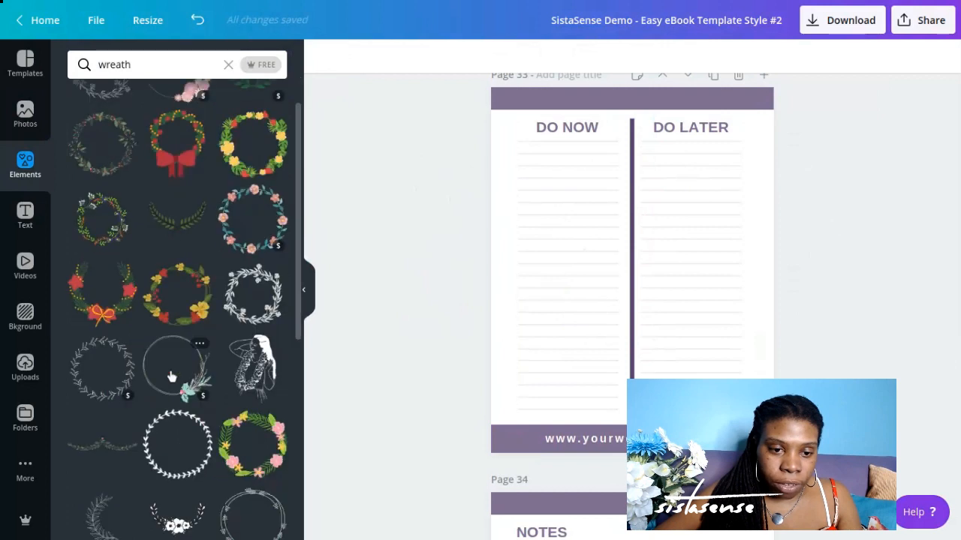
scroll(171, 377, "down", 2)
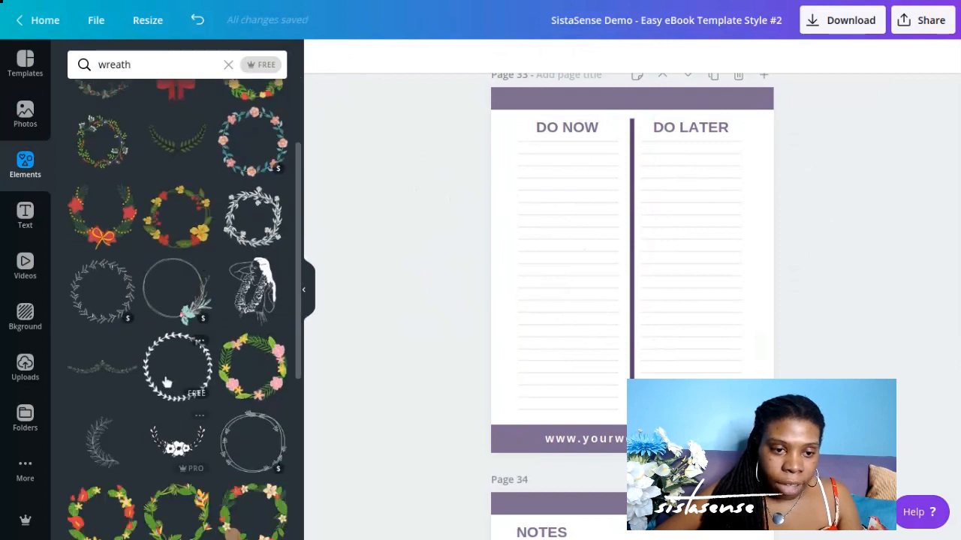
left_click(166, 382)
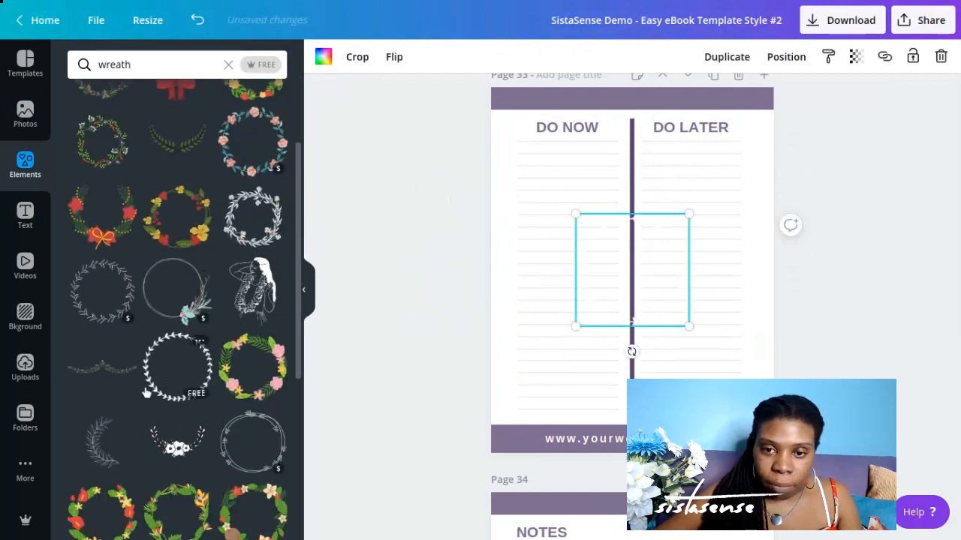
Recolour the wreath on page 33 with the document green and set its transparency to 50.
left_click(323, 58)
left_click(157, 233)
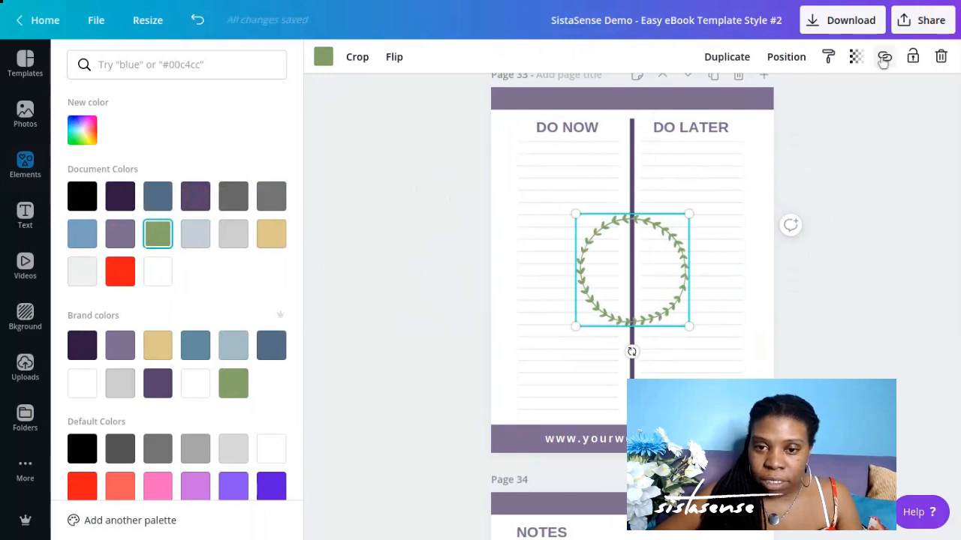
left_click(785, 57)
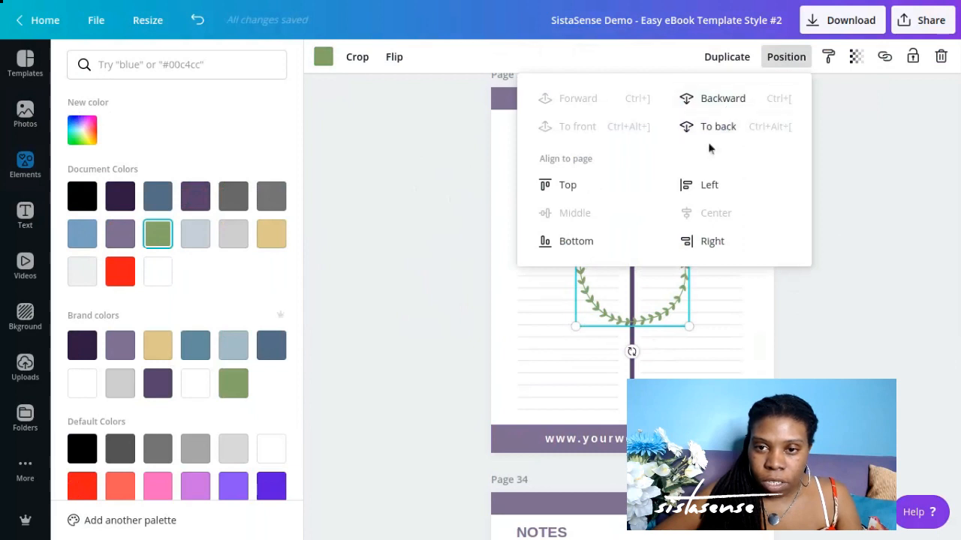
left_click(854, 59)
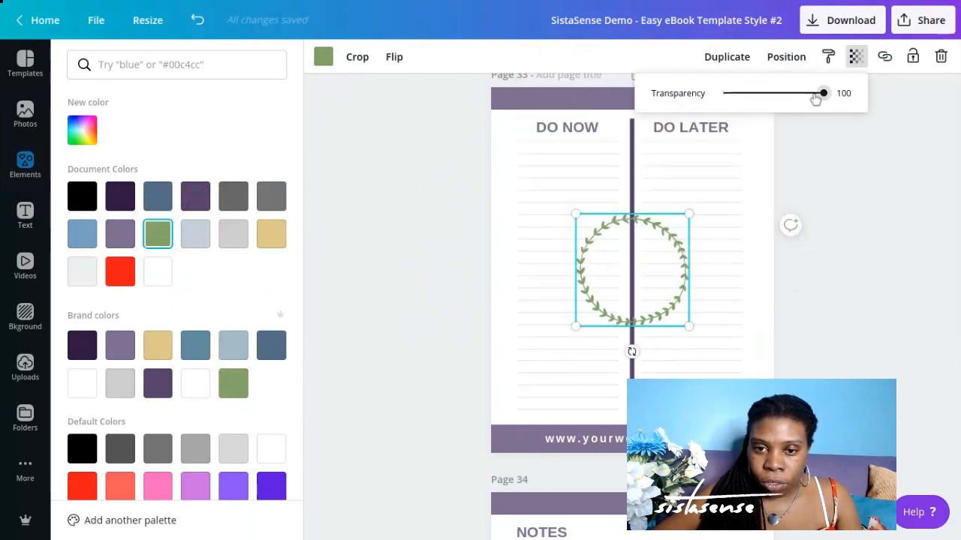
left_click_drag(816, 100, 773, 88)
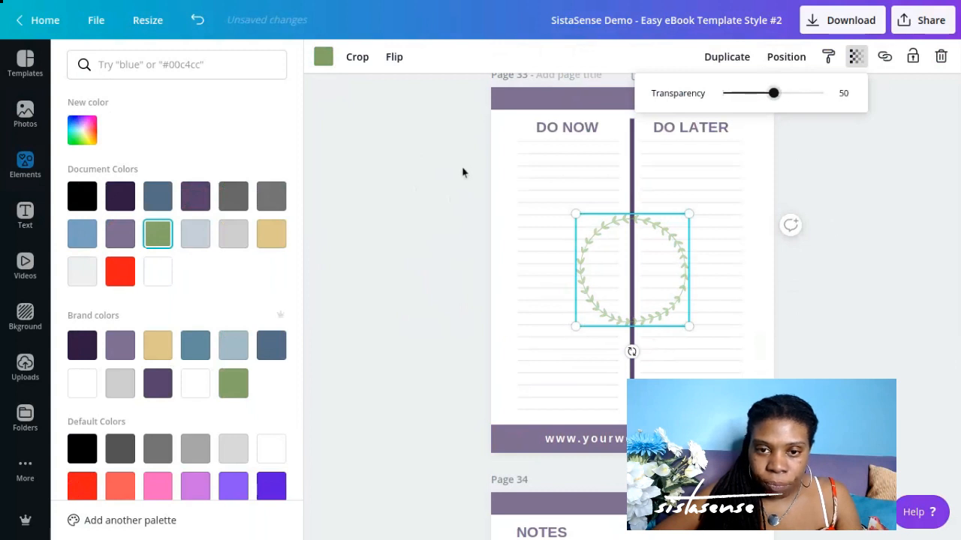
Bring the vertical purple line on page 33 forward, in front of the wreath.
left_click(619, 183)
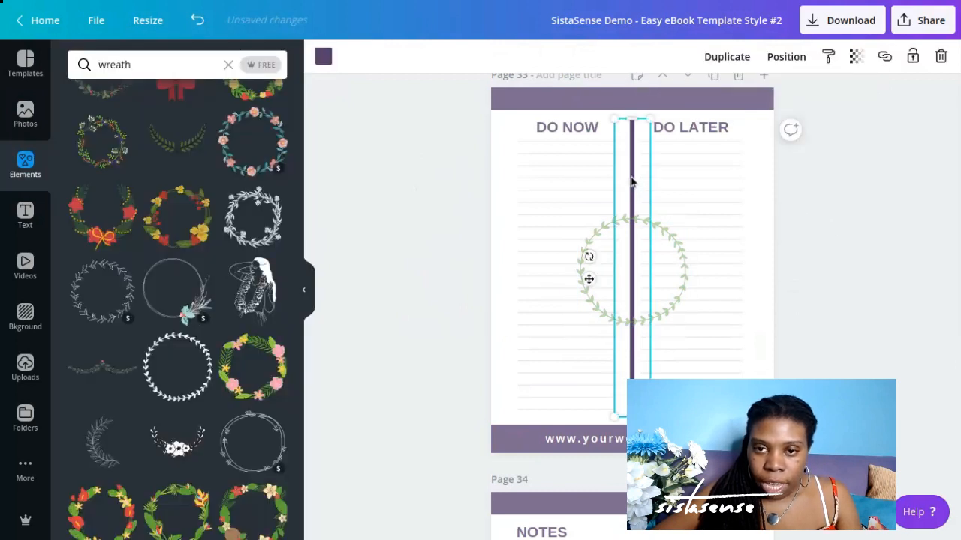
left_click(791, 65)
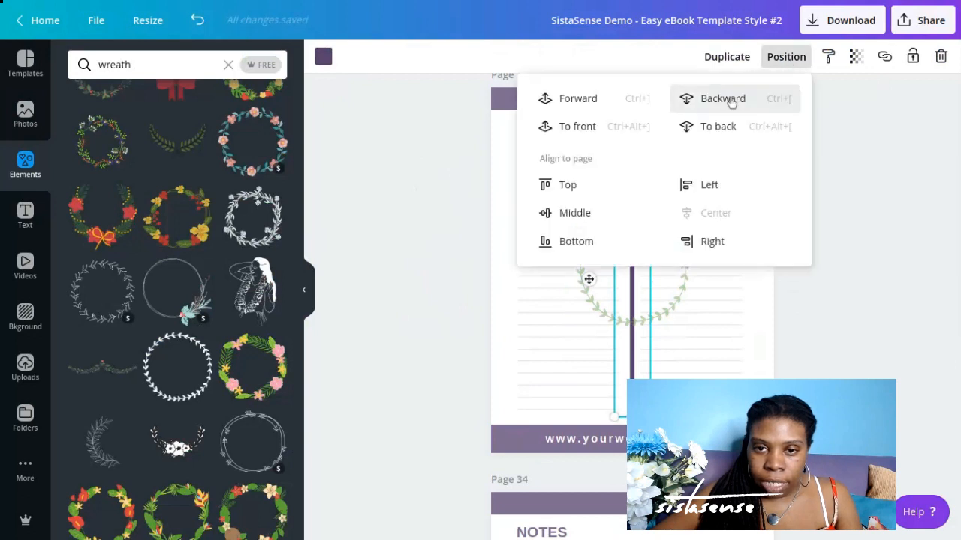
left_click(602, 100)
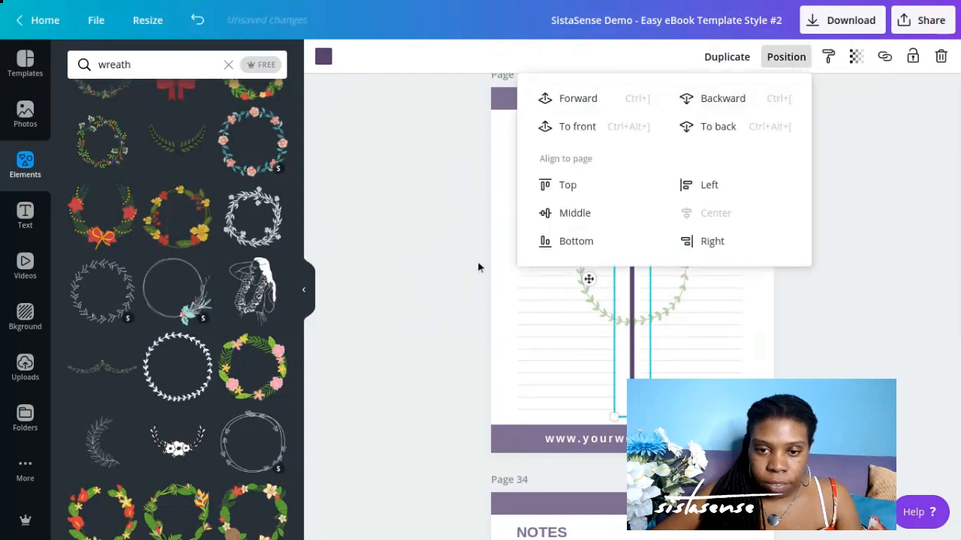
left_click(455, 281)
left_click(835, 274)
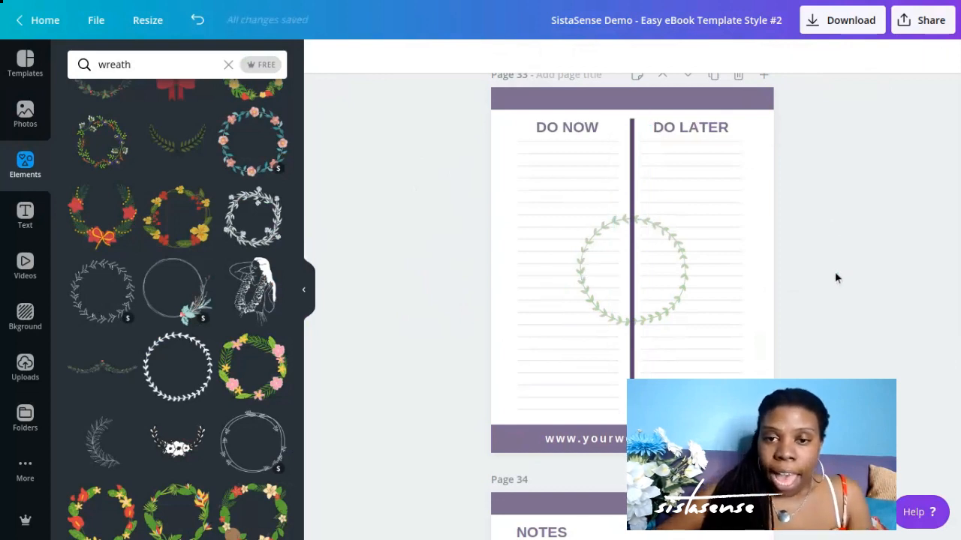
Move the wreath to the top centre of page 33, overlapping the header bar and partly off the page.
left_click(686, 263)
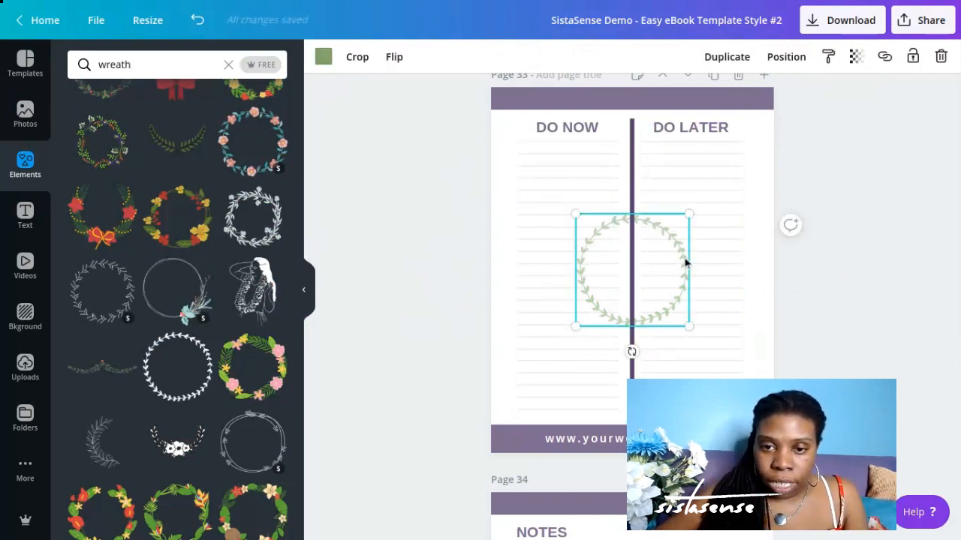
left_click_drag(684, 251, 682, 51)
mouse_move(613, 122)
left_mouse_down()
mouse_move(613, 110)
mouse_move(615, 120)
left_mouse_up()
left_click(473, 159)
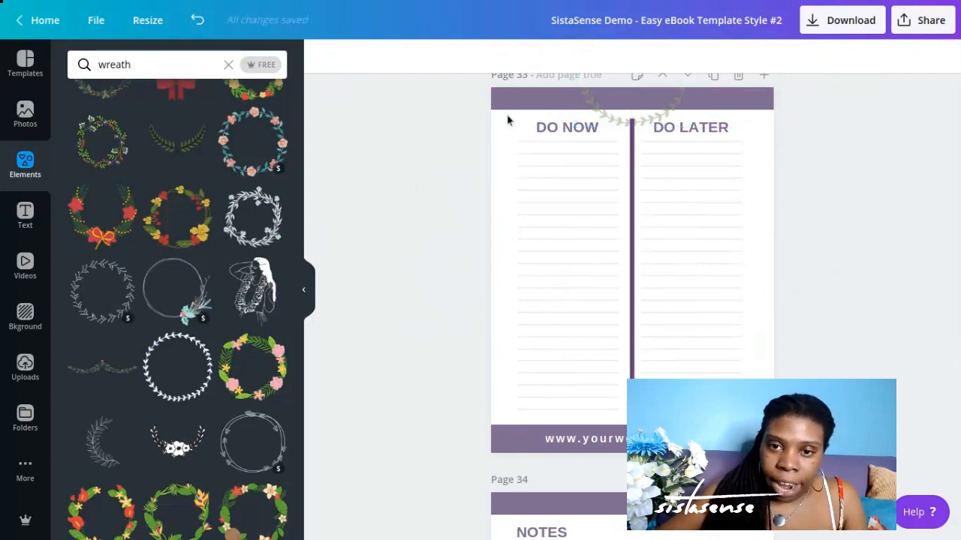
Try the wreath in the lower-left corner of page 33, partly off the page, and delete it.
left_click(600, 118)
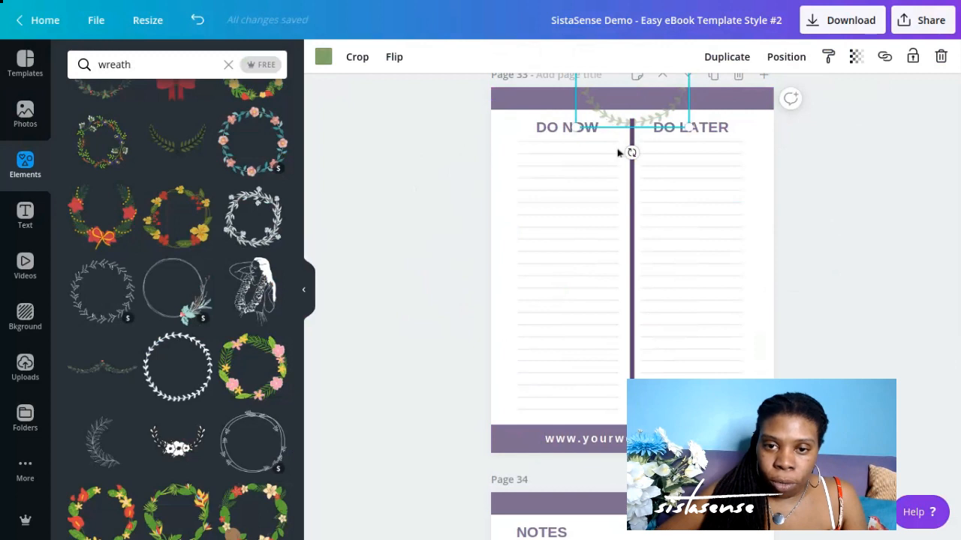
left_click_drag(617, 152, 502, 441)
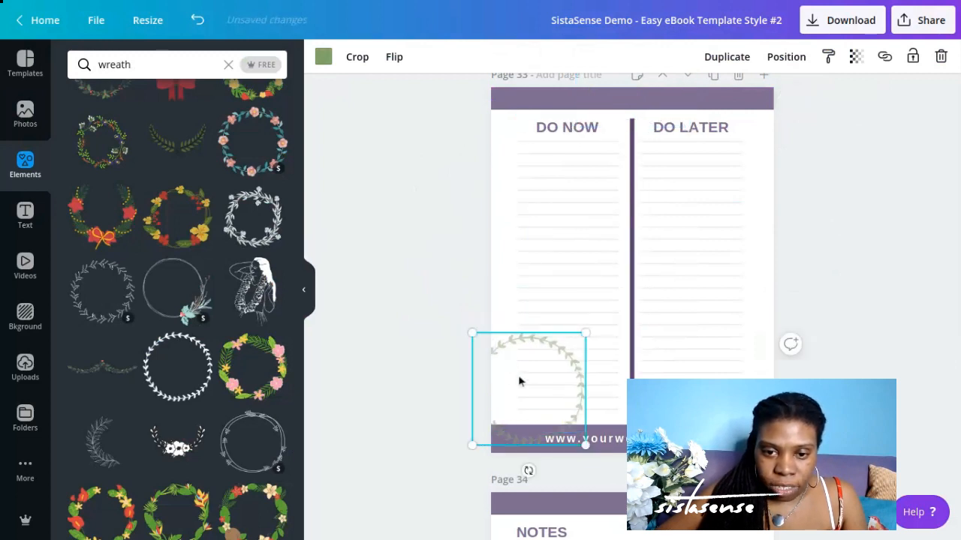
left_click_drag(519, 382, 500, 391)
left_click(433, 326)
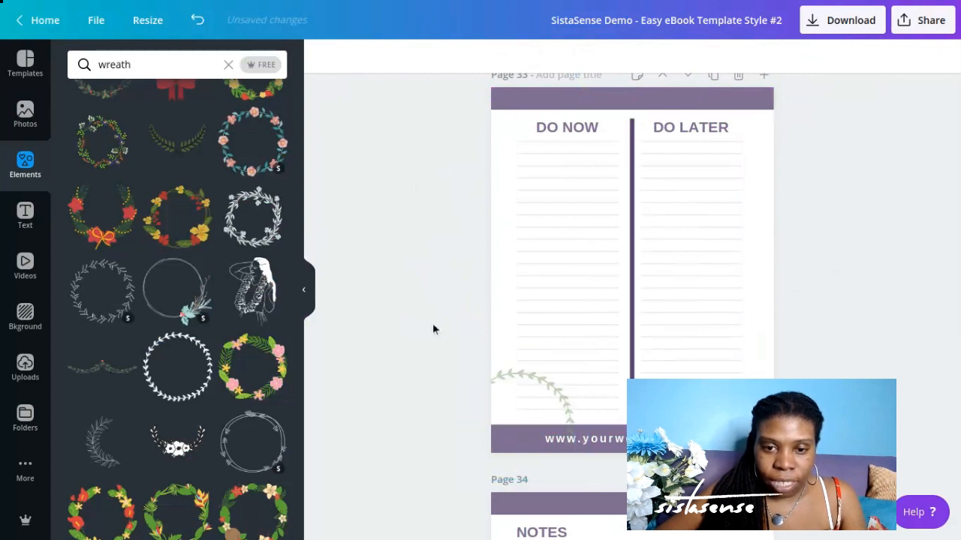
left_click(512, 387)
key("Delete")
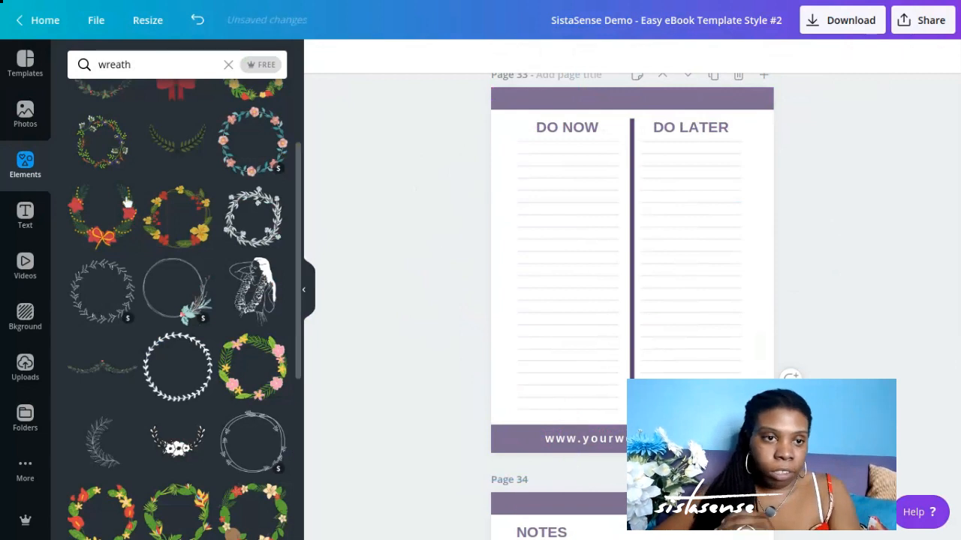
Search the elements for "swirls" and add the double-curl swirl with small leaves to page 33.
left_click_drag(132, 64, 96, 64)
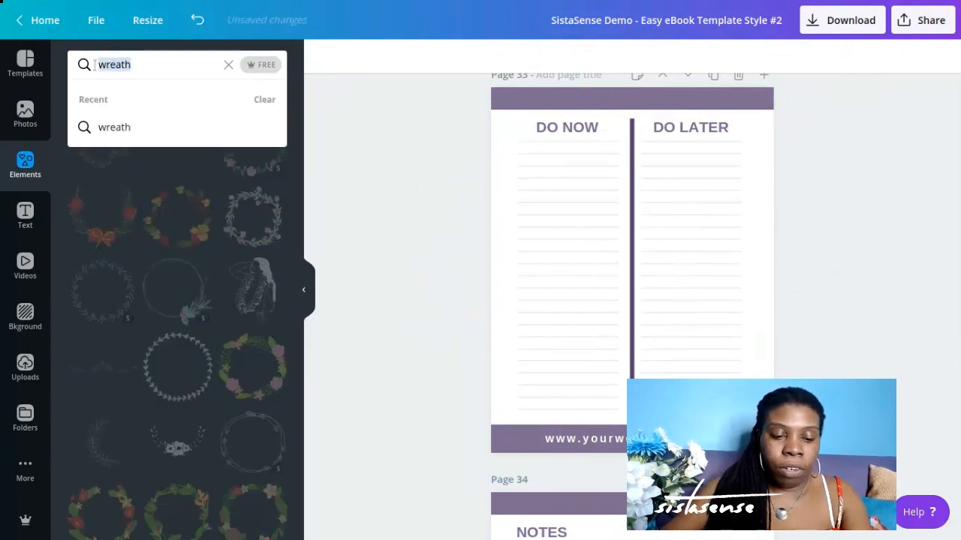
type("swi")
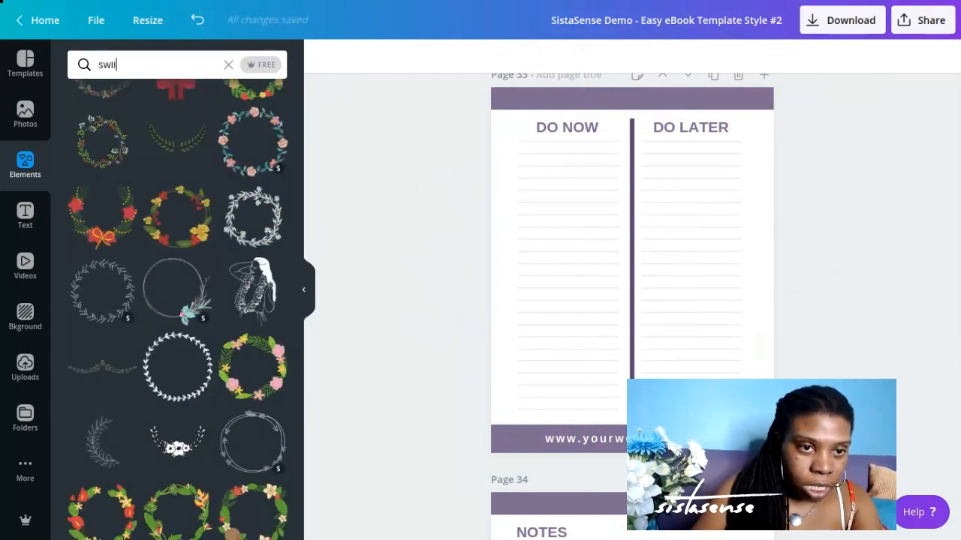
type("rls")
key("Return")
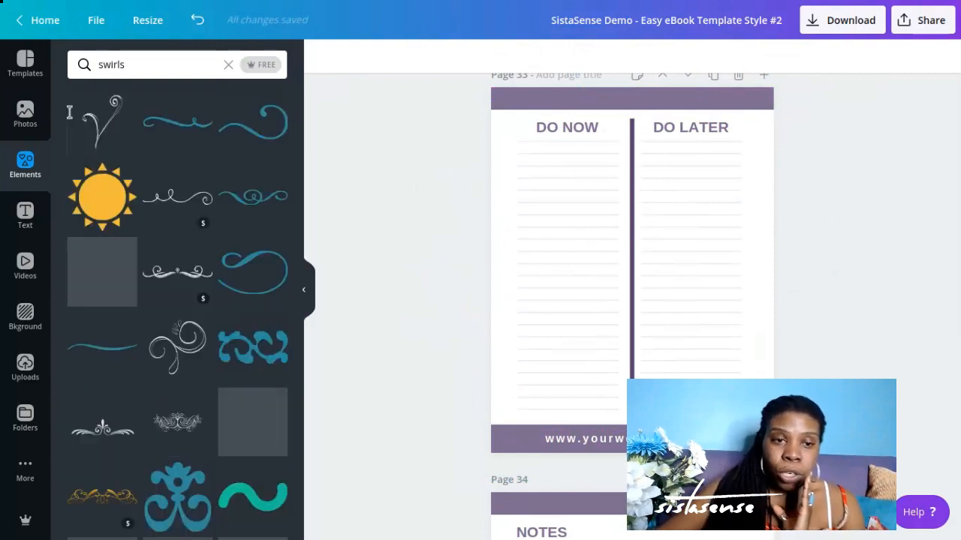
left_click(184, 344)
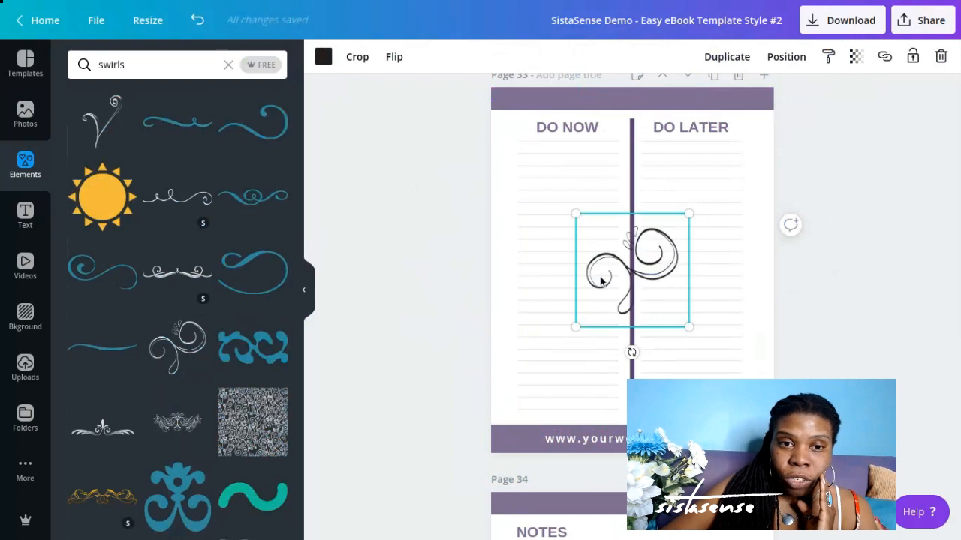
Colour the swirl with the document dark purple and place it in the lower-right corner of page 33, overlapping the footer bar.
left_click(322, 58)
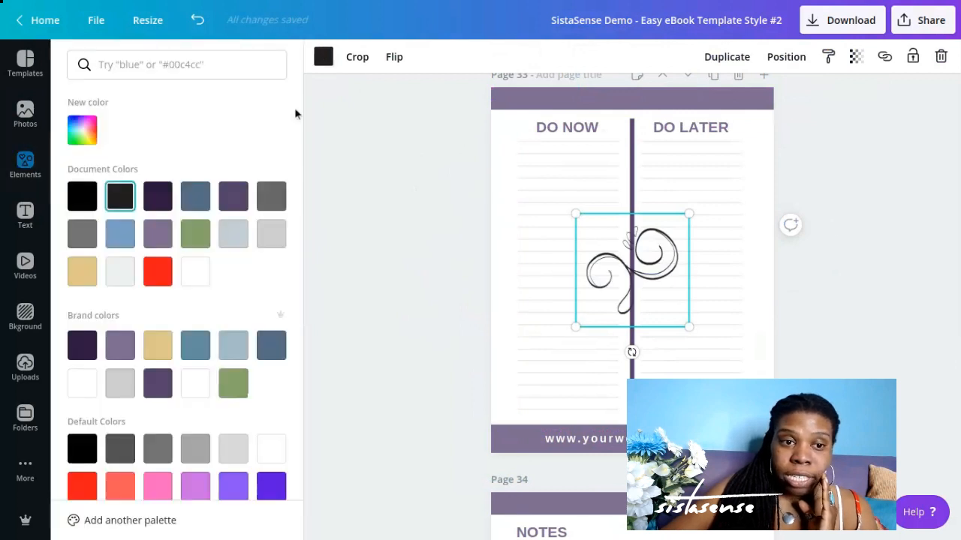
left_click(246, 200)
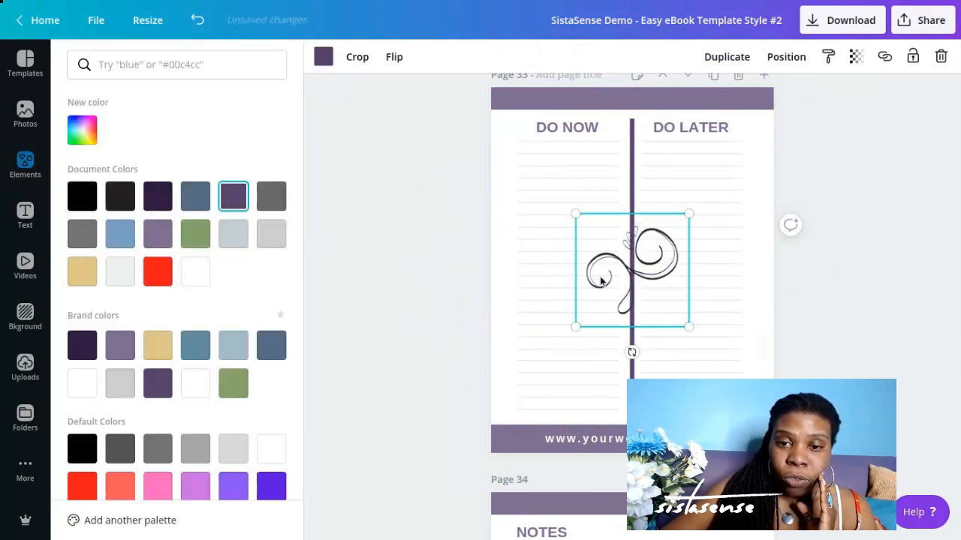
left_click_drag(609, 264, 691, 386)
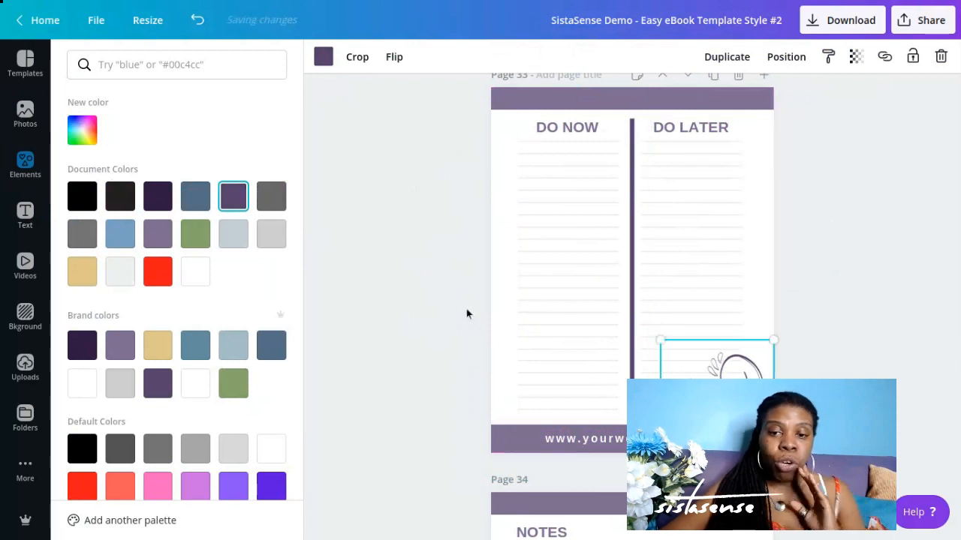
left_click(462, 302)
left_click(460, 304)
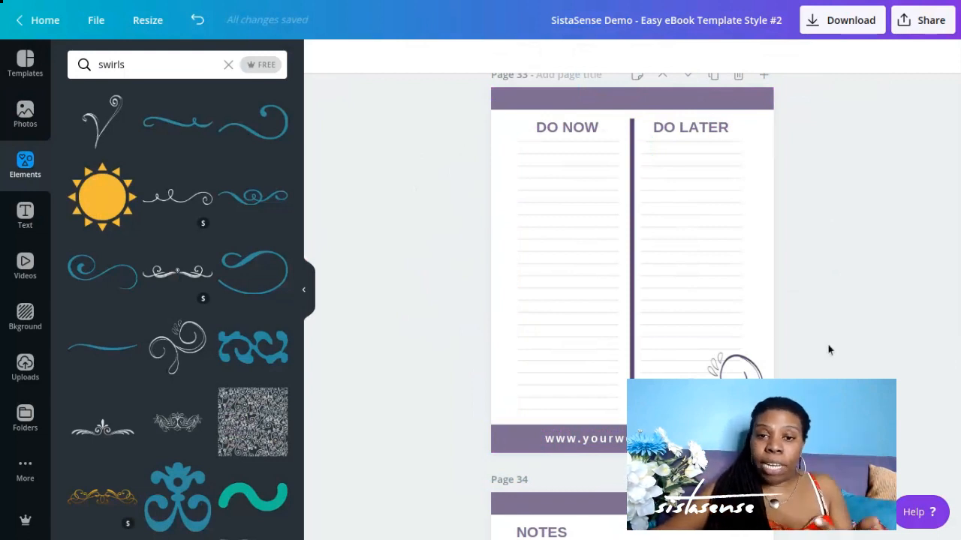
Look over the decorated DO NOW / DO LATER page 33 and the NOTES page 34.
scroll(827, 343, "down", 2)
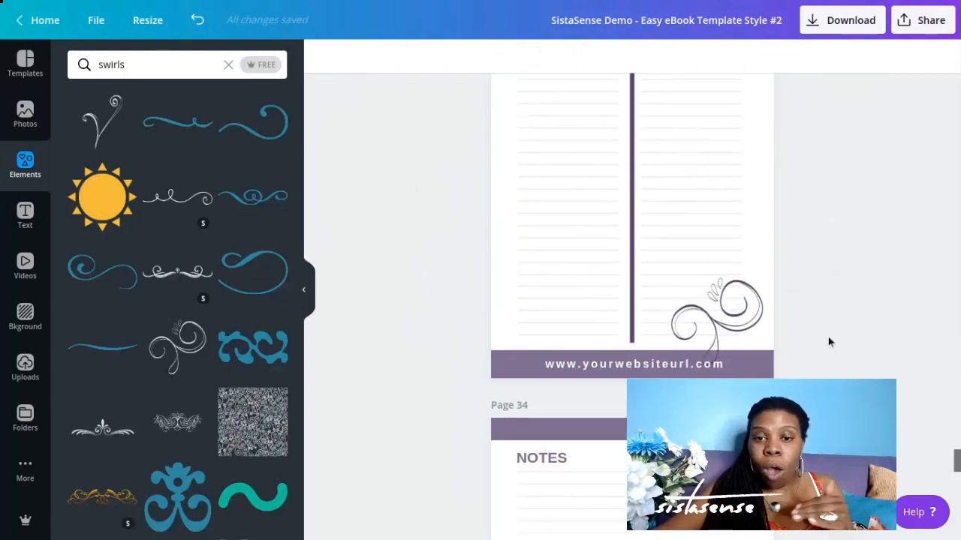
scroll(829, 342, "down", 4)
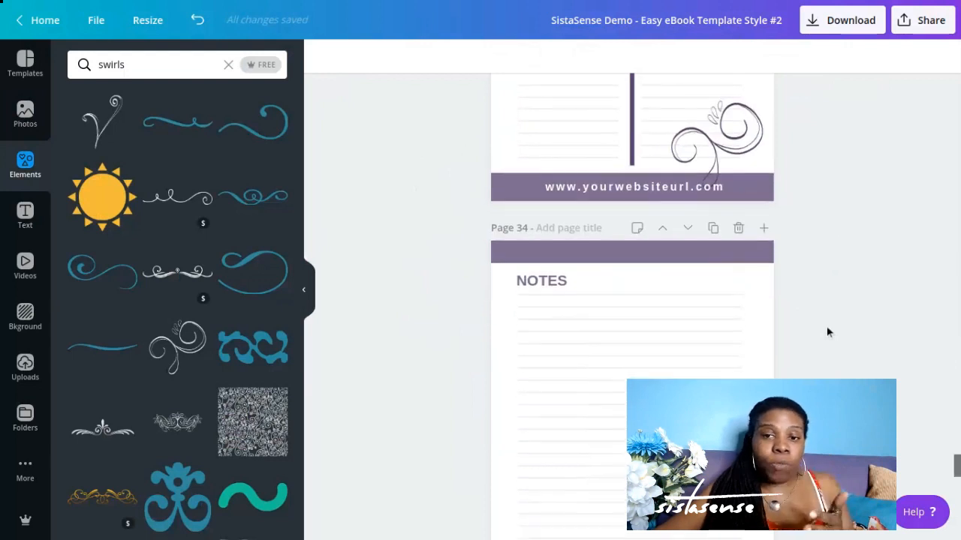
scroll(827, 328, "down", 3)
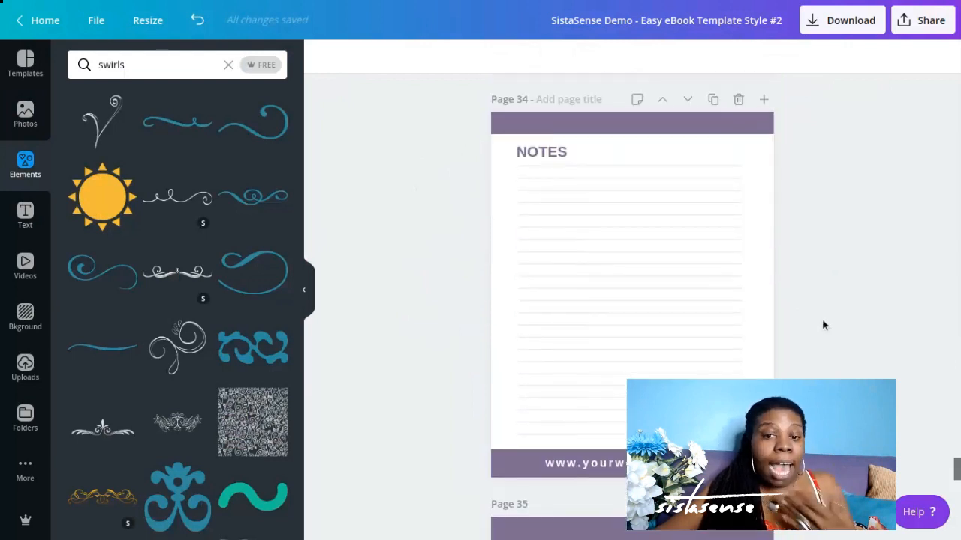
scroll(823, 325, "down", 1)
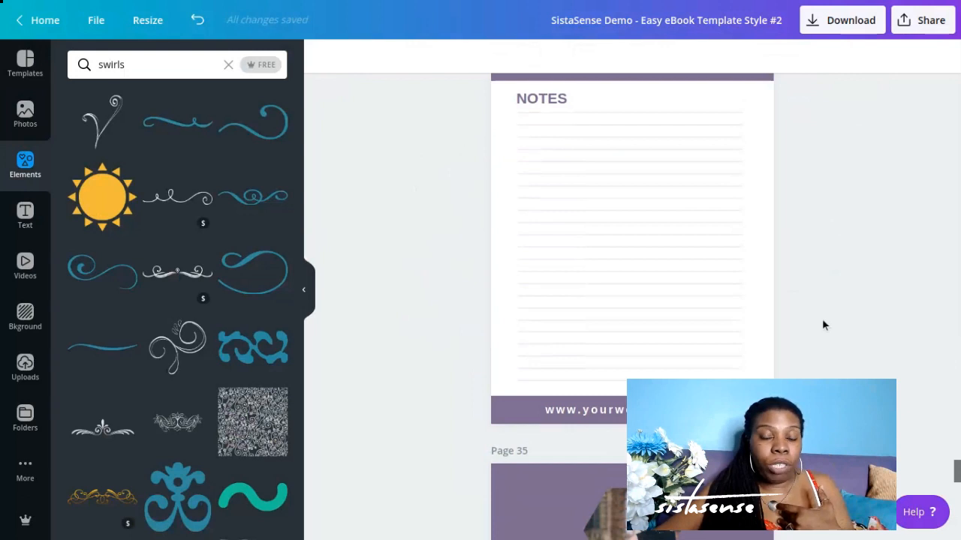
scroll(822, 324, "up", 2)
scroll(465, 251, "up", 1)
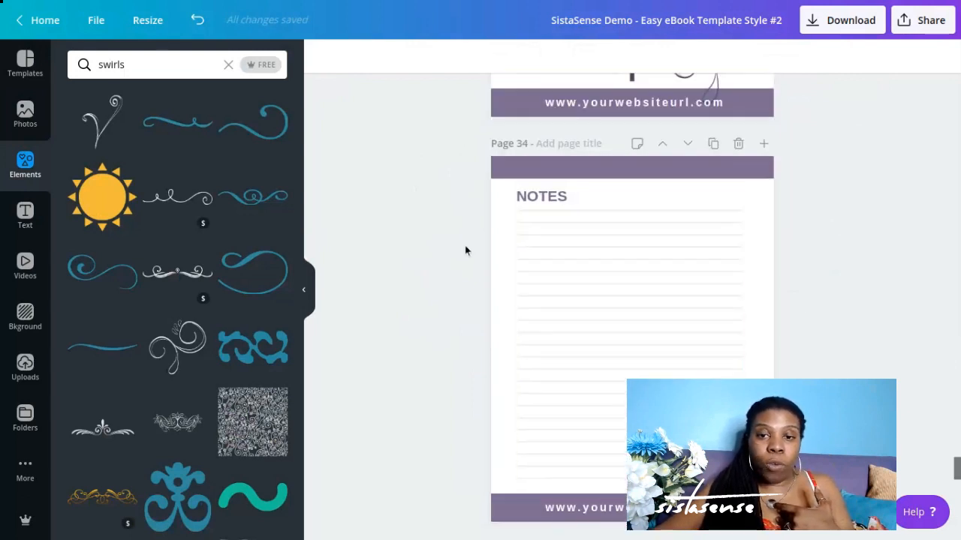
scroll(466, 251, "up", 5)
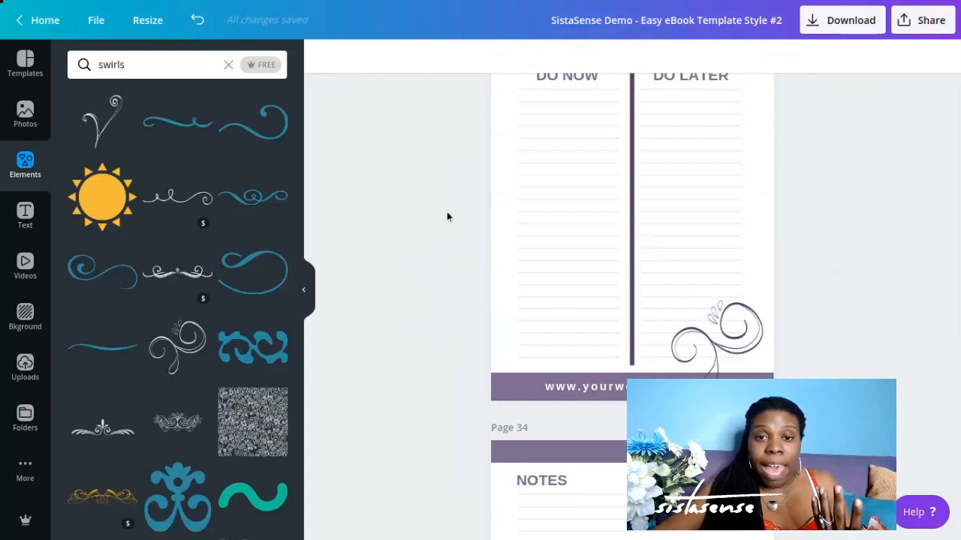
scroll(449, 217, "up", 2)
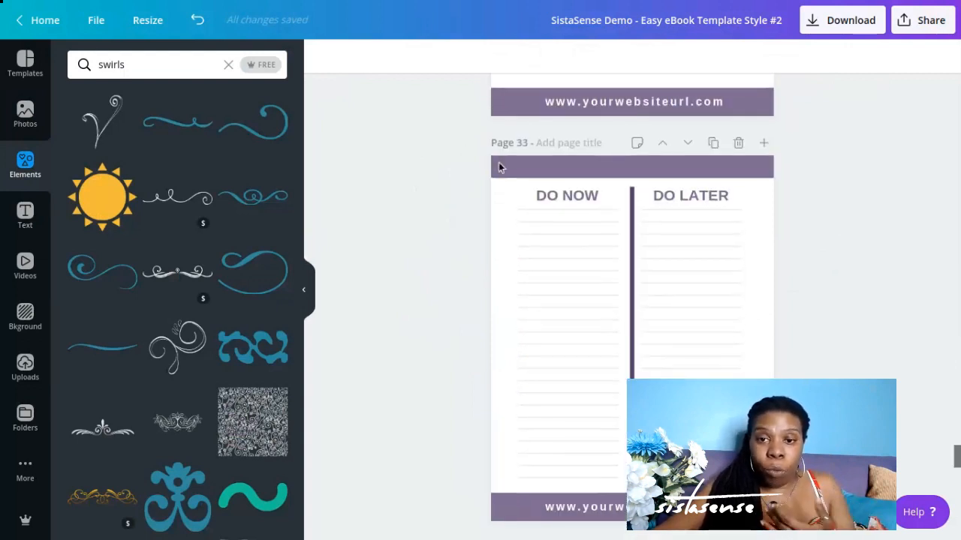
Try moving the DO NOW / DO LATER page up one position in the page order, and return it to its place.
left_click(663, 144)
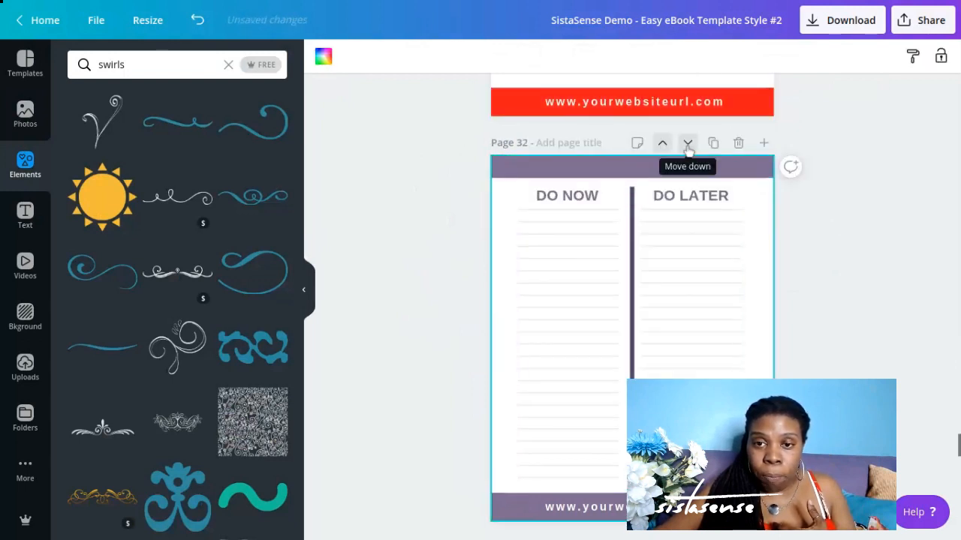
left_click(688, 147)
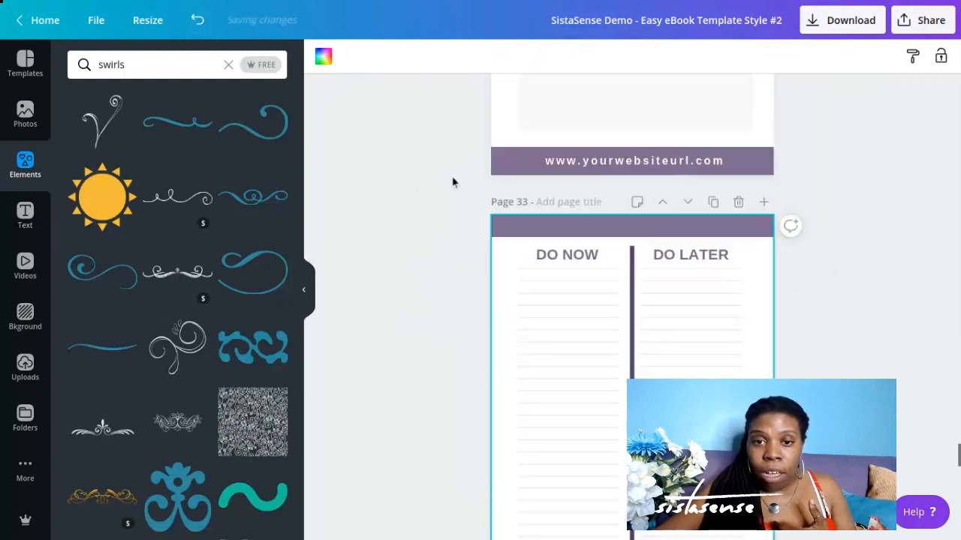
Look over the Writing Prompt, DO NOW / DO LATER and NOTES pages and the back-cover page 35.
scroll(461, 176, "up", 10)
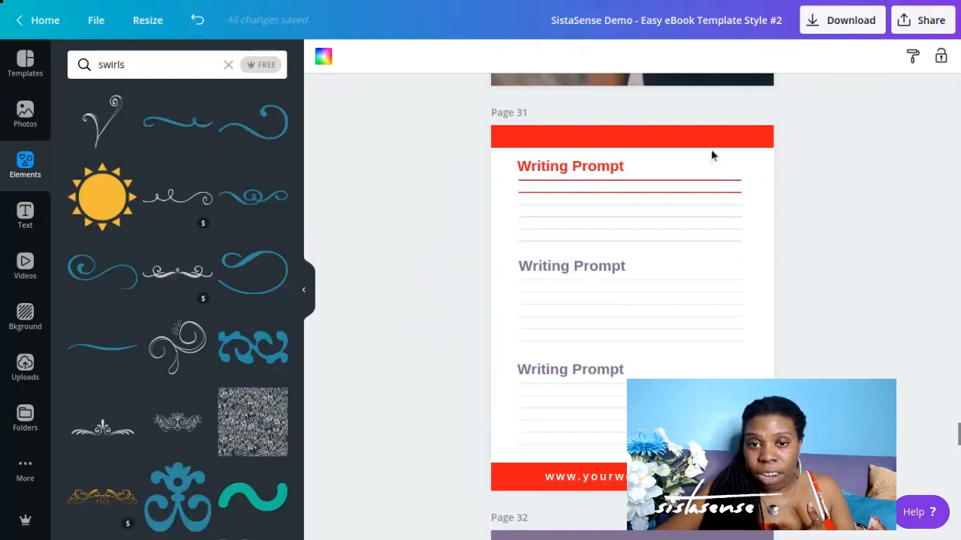
mouse_move(695, 146)
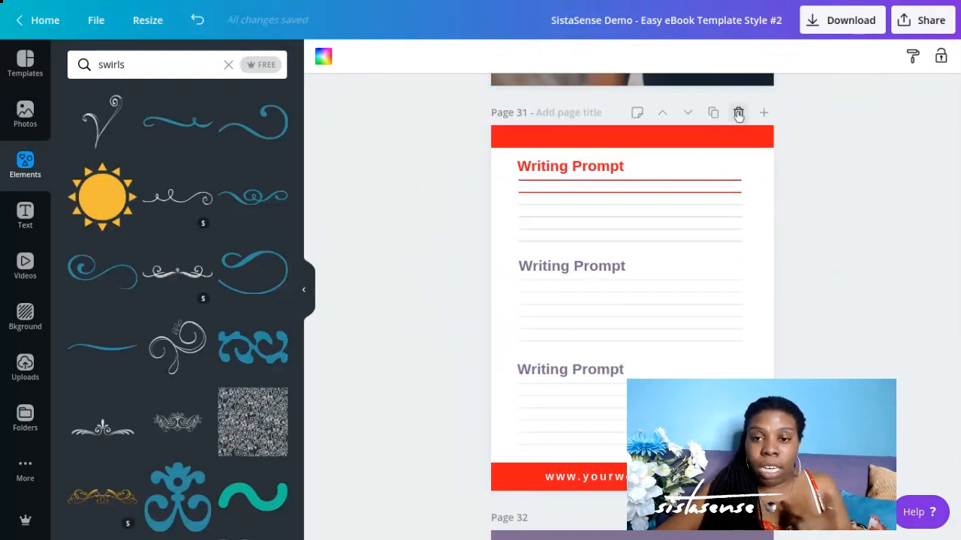
scroll(839, 215, "down", 6)
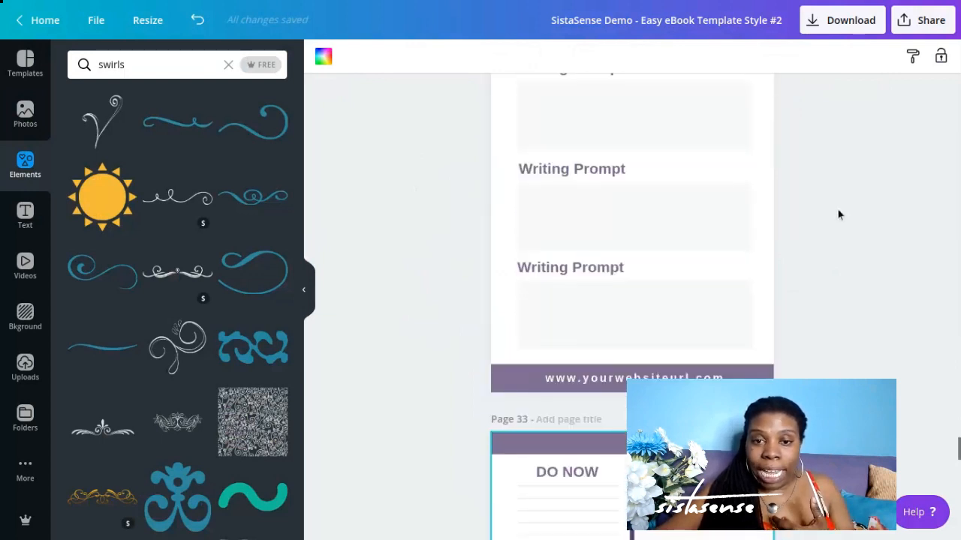
scroll(837, 214, "down", 6)
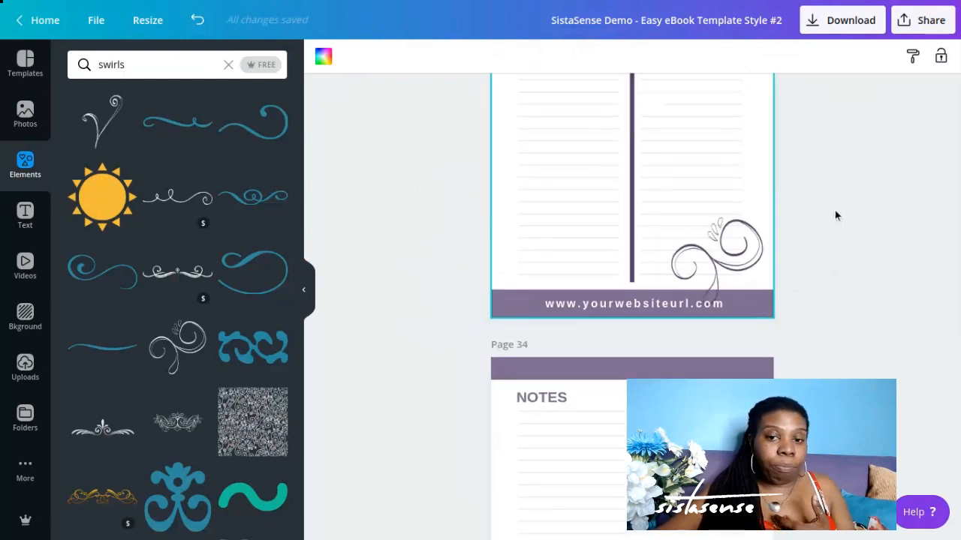
scroll(835, 215, "down", 5)
scroll(633, 155, "up", 1)
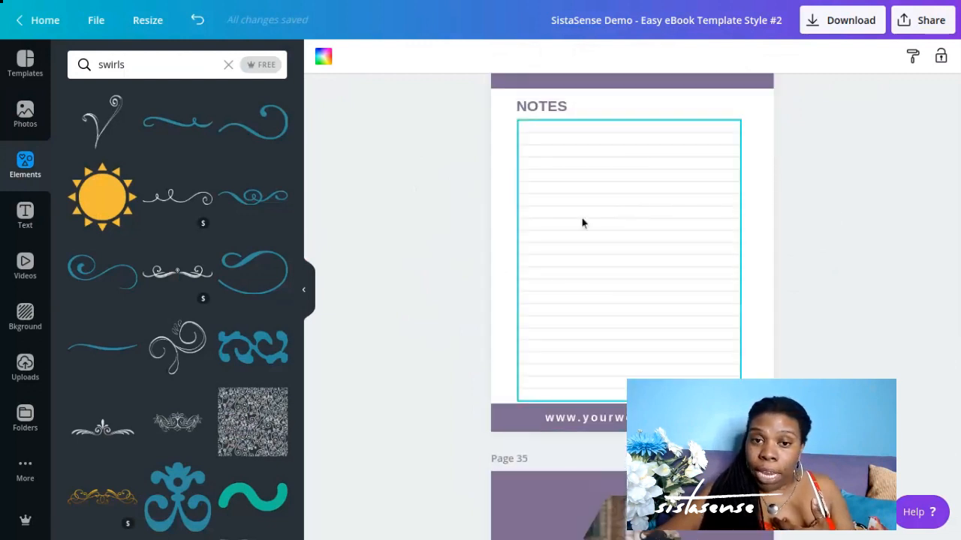
scroll(466, 182, "down", 1)
scroll(466, 182, "down", 1)
scroll(598, 208, "up", 1)
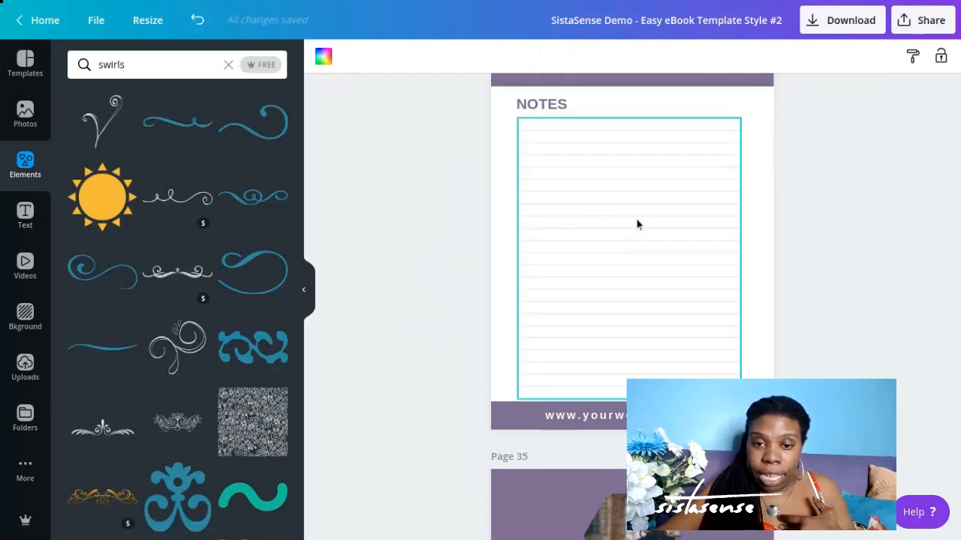
scroll(467, 251, "down", 3)
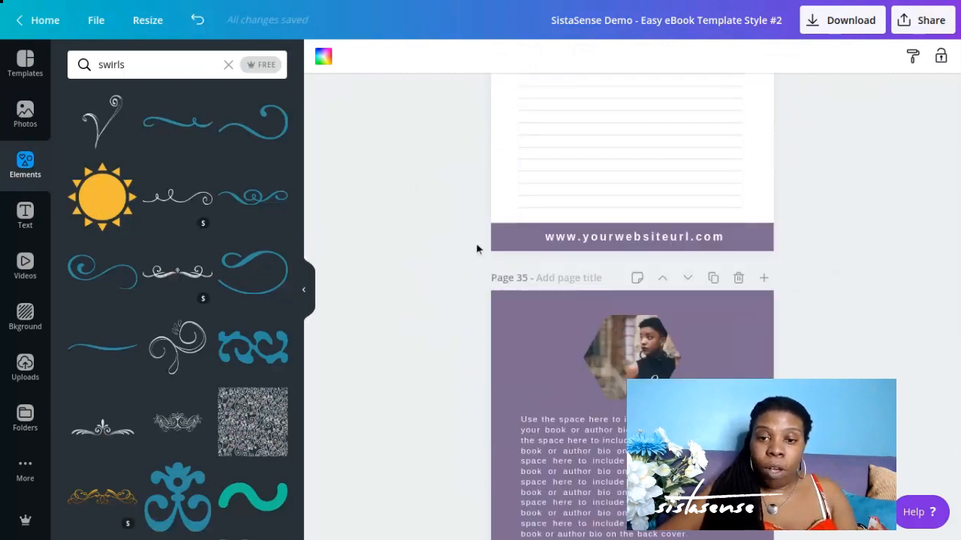
scroll(474, 237, "down", 3)
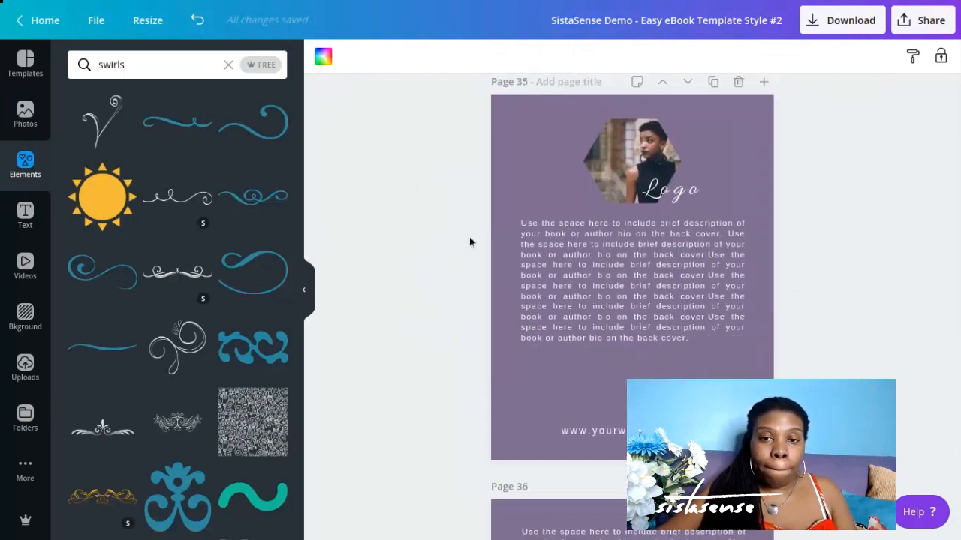
scroll(470, 238, "down", 1)
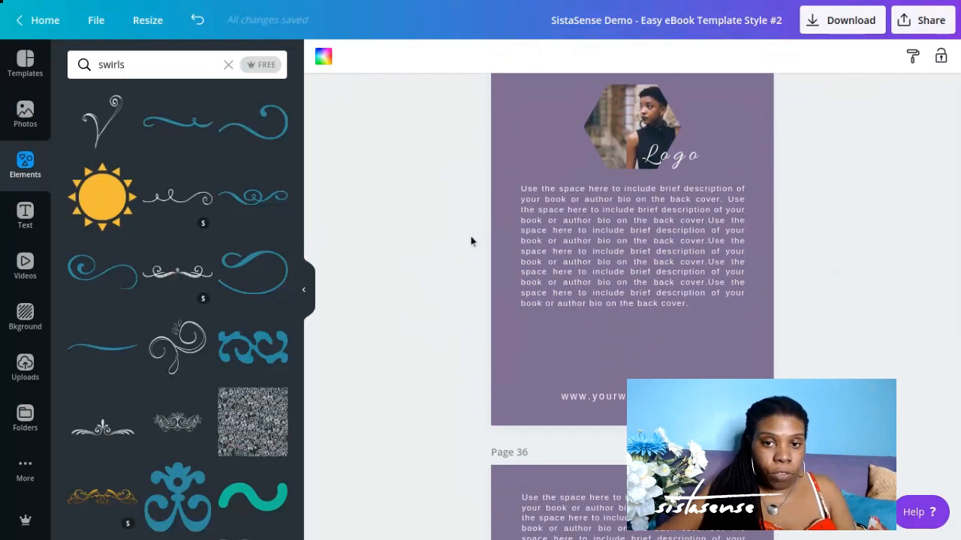
Replace the hexagon photo on back-cover page 35 with the recently used photo of the woman in a black off-shoulder top.
scroll(476, 233, "up", 1)
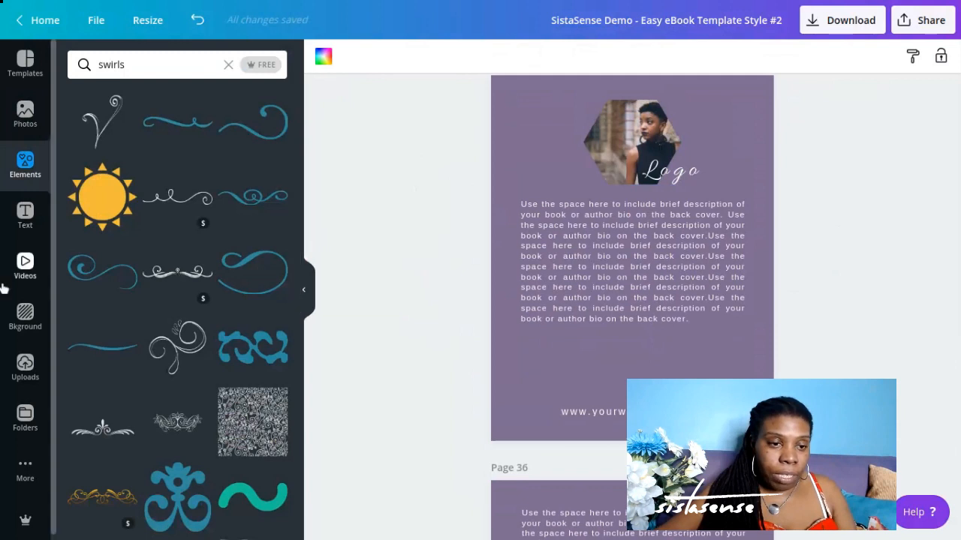
scroll(13, 273, "down", 1)
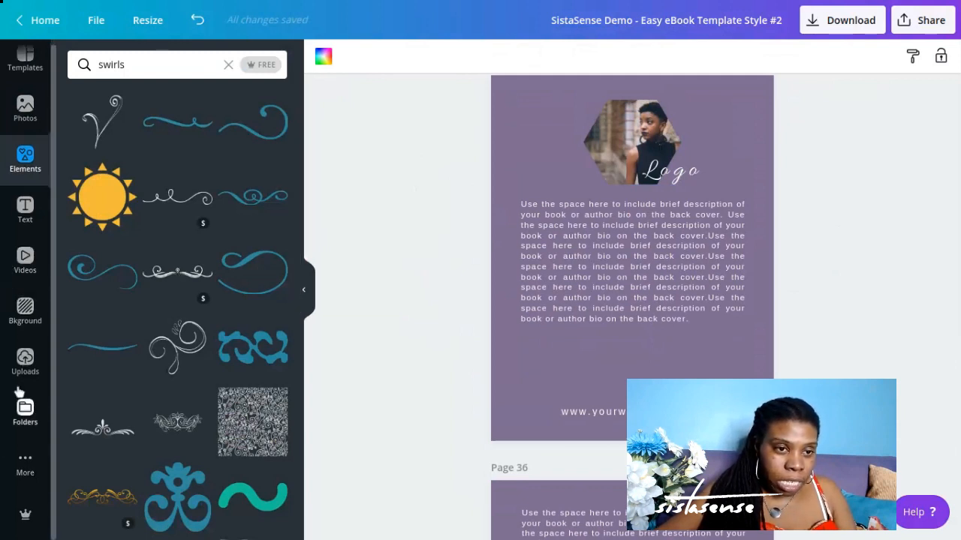
scroll(20, 120, "up", 1)
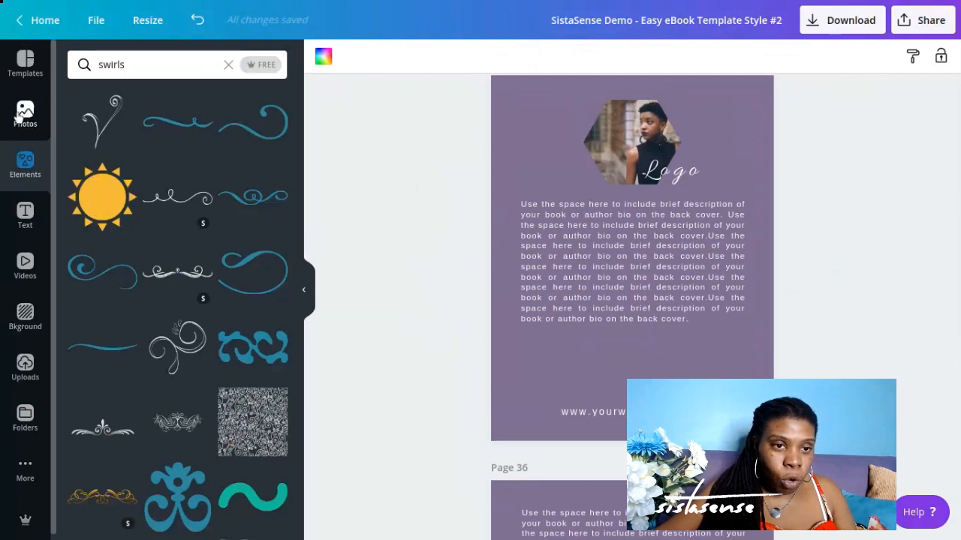
left_click(23, 114)
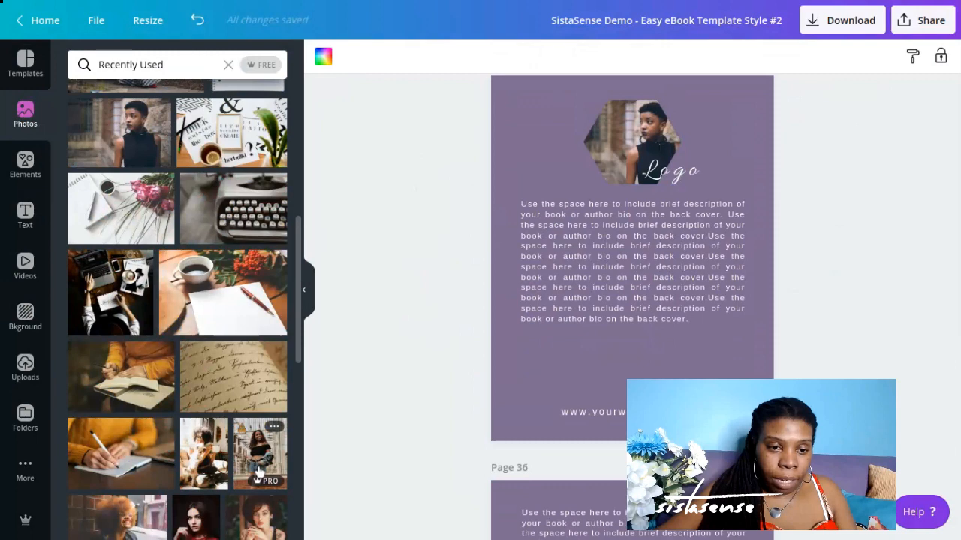
left_click_drag(260, 454, 634, 154)
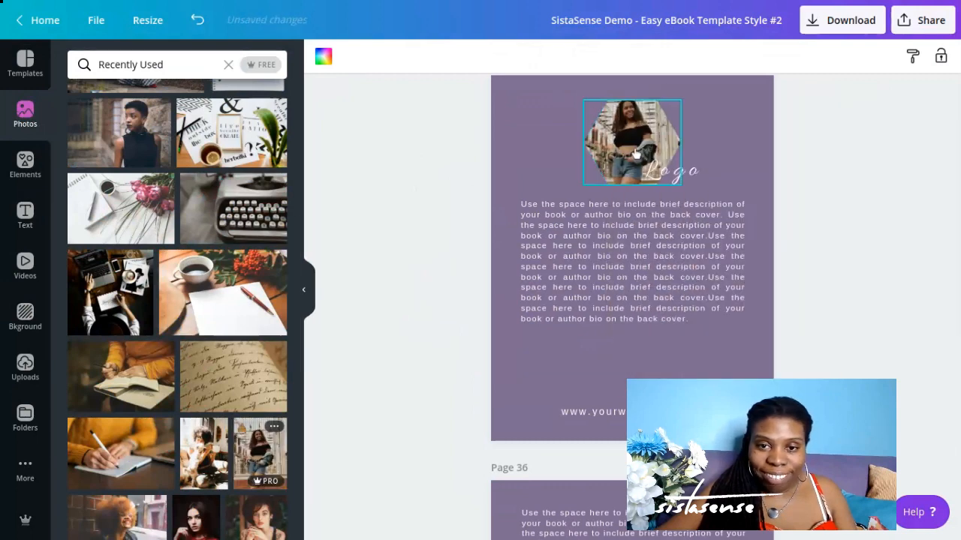
left_click(664, 177)
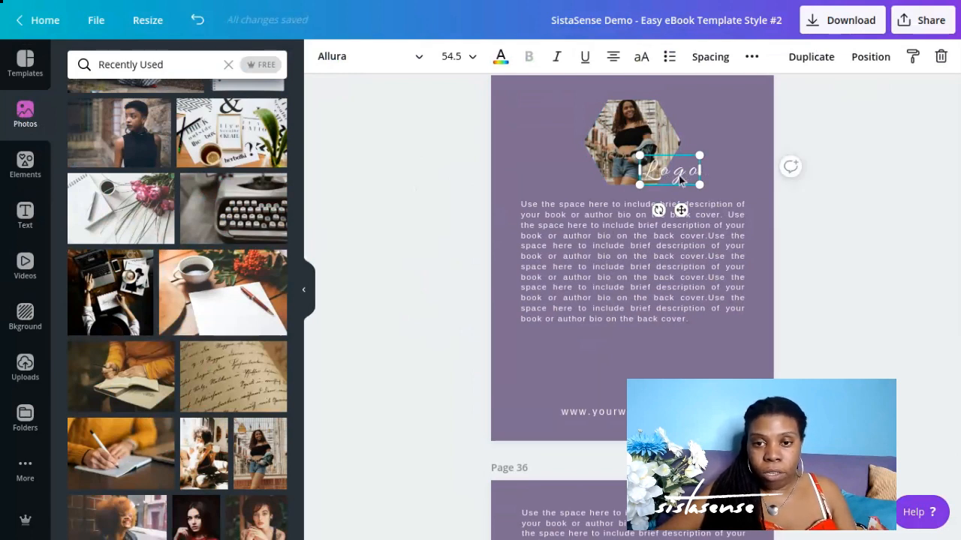
left_click(676, 305)
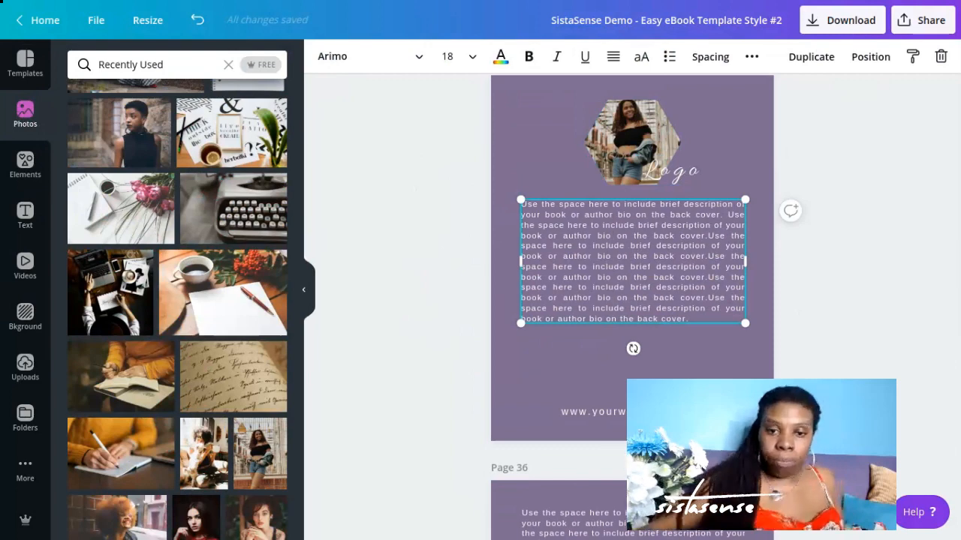
left_click(418, 237)
Replace the torn-edge photo on the lower half of back-cover page 36 with the recently used typewriter photo.
scroll(441, 227, "down", 5)
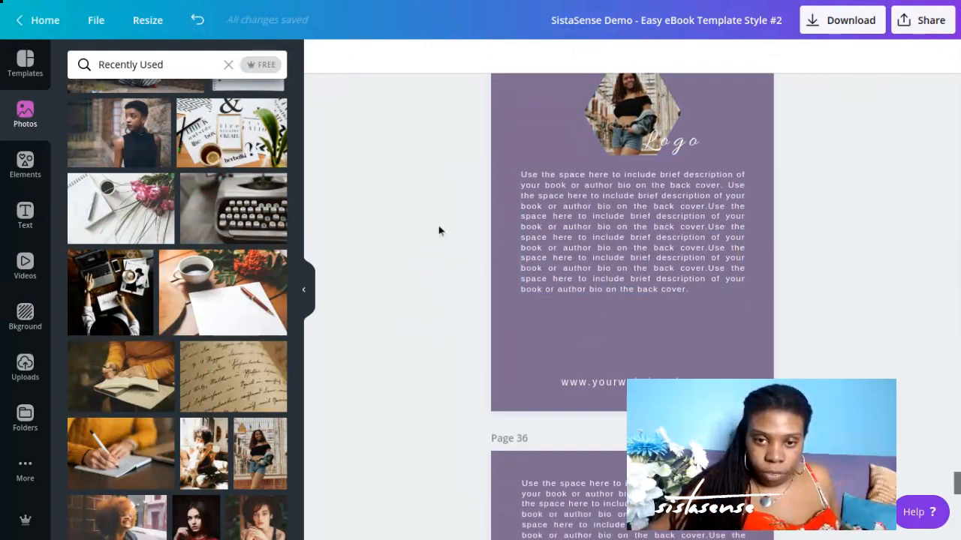
scroll(442, 225, "down", 3)
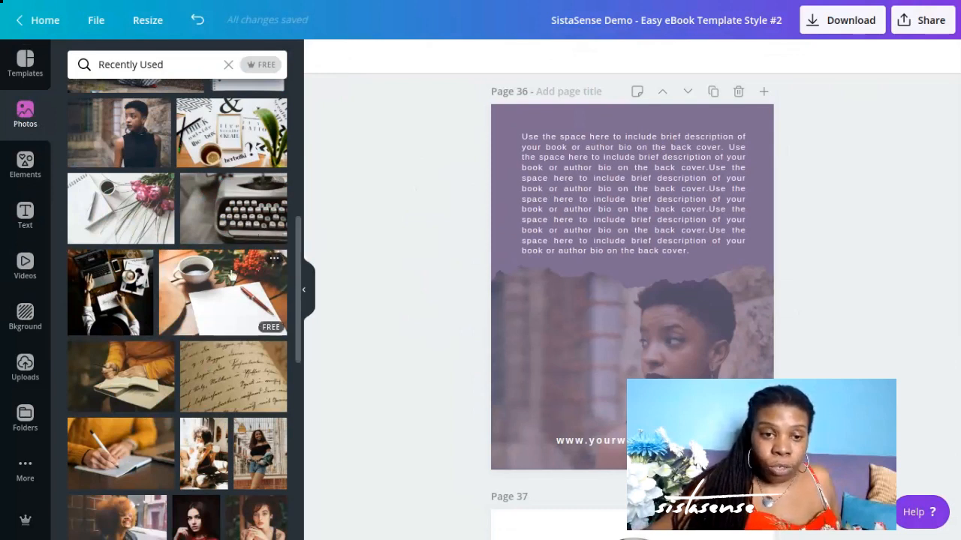
left_click_drag(225, 219, 578, 334)
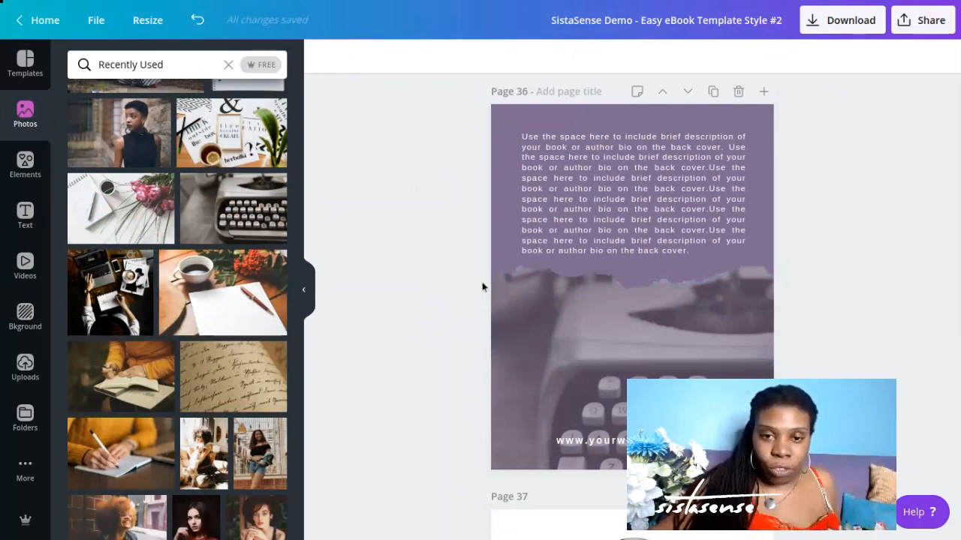
Look over the changed page 36 and the alternative back-cover designs on pages 37 to 39.
scroll(554, 303, "down", 5)
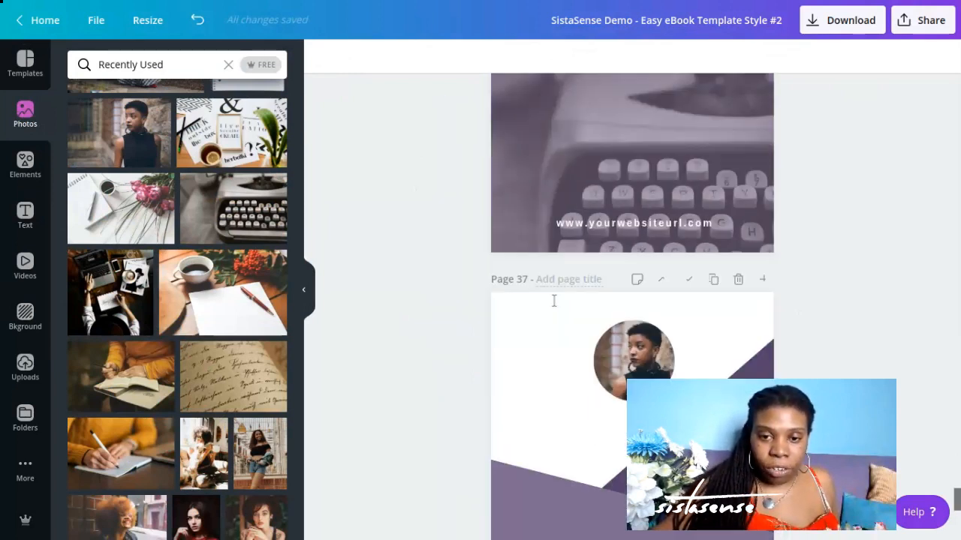
scroll(554, 301, "down", 2)
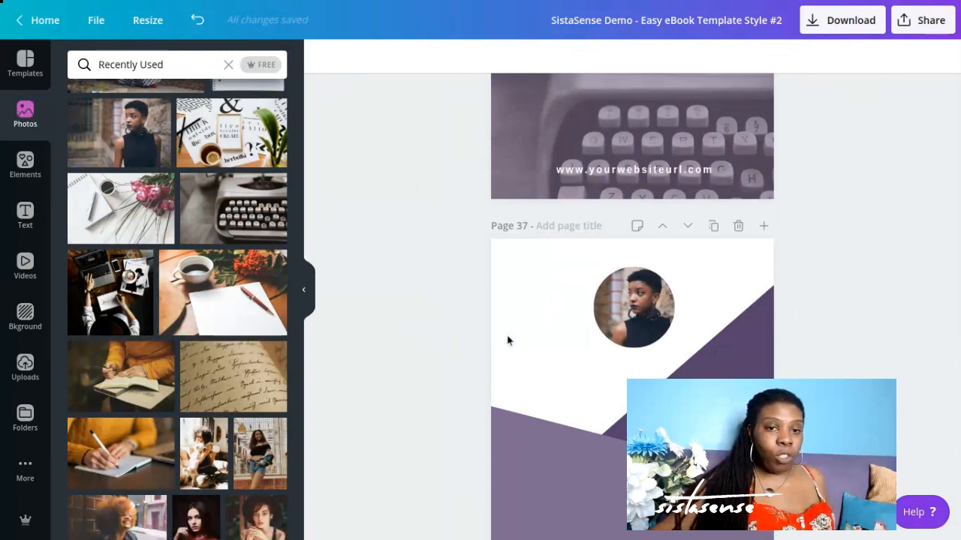
scroll(505, 334, "down", 2)
scroll(503, 335, "down", 3)
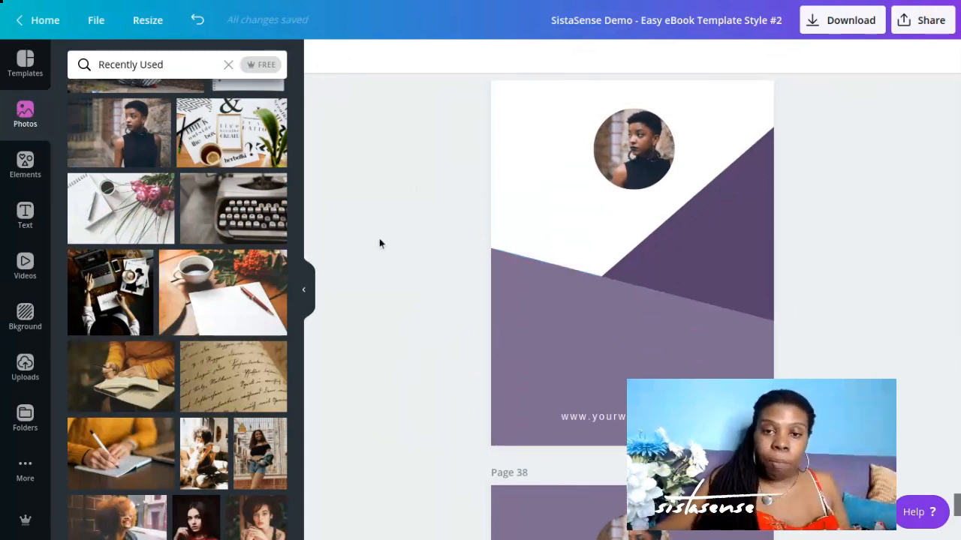
scroll(379, 239, "down", 3)
scroll(401, 243, "down", 5)
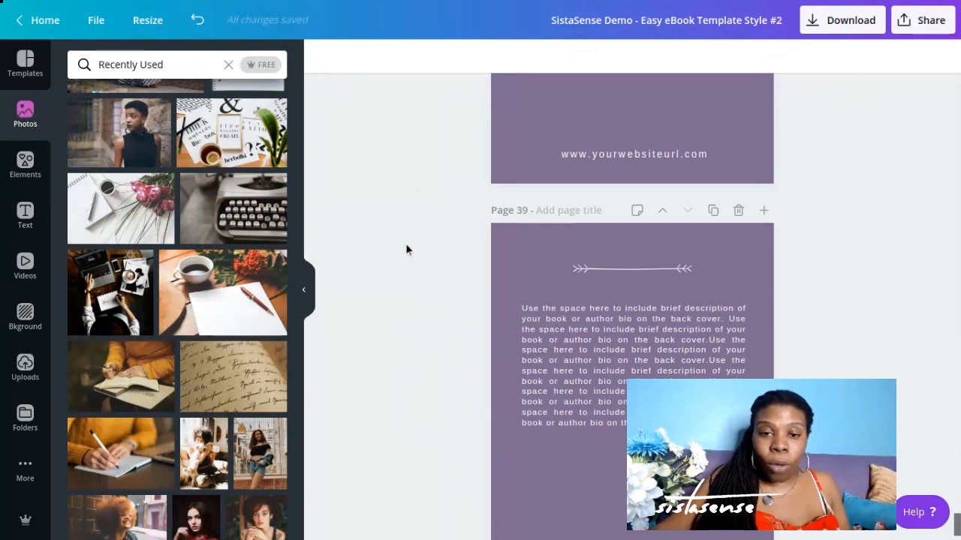
scroll(406, 245, "down", 1)
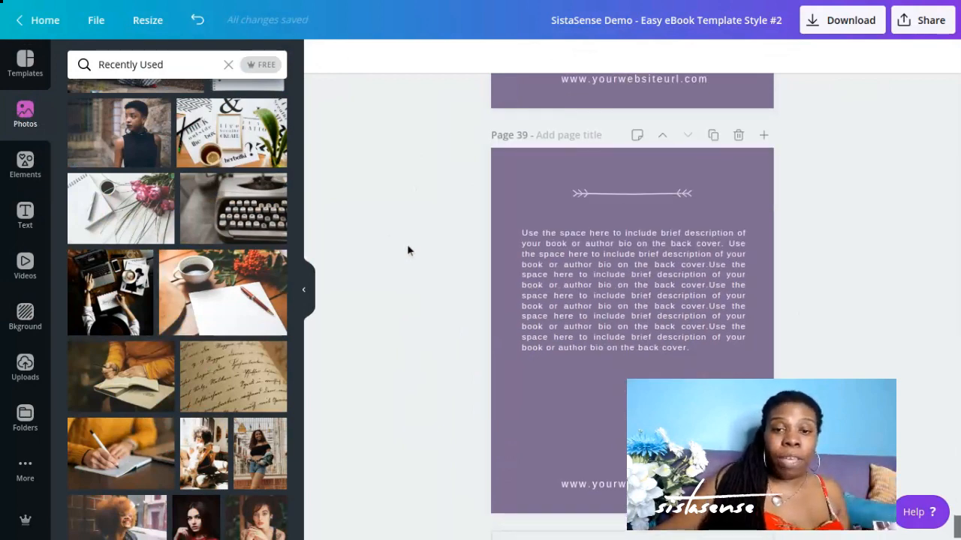
scroll(409, 249, "down", 1)
scroll(407, 254, "up", 3)
scroll(409, 247, "up", 3)
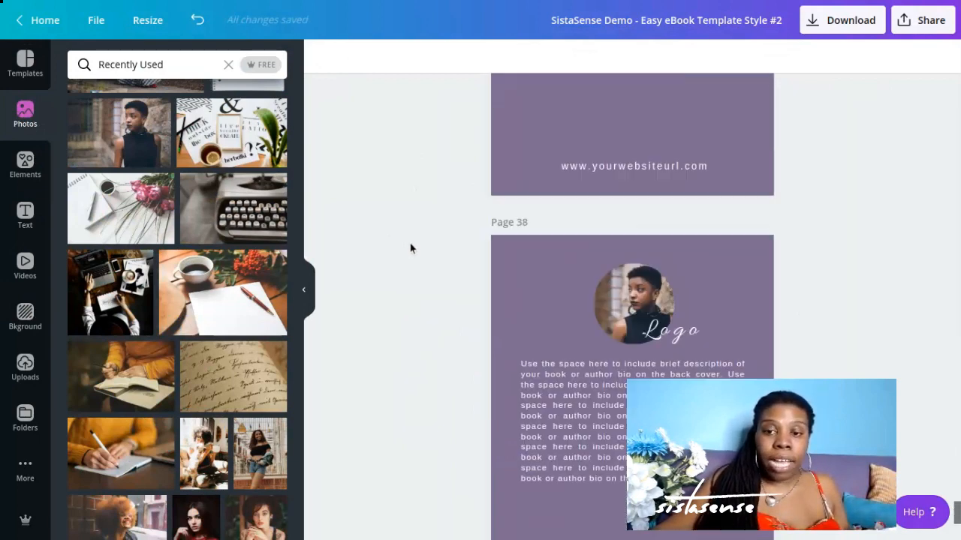
Look back through the eBook from the back-cover pages to the two-photo layout on page 26.
scroll(413, 246, "up", 5)
scroll(420, 252, "up", 15)
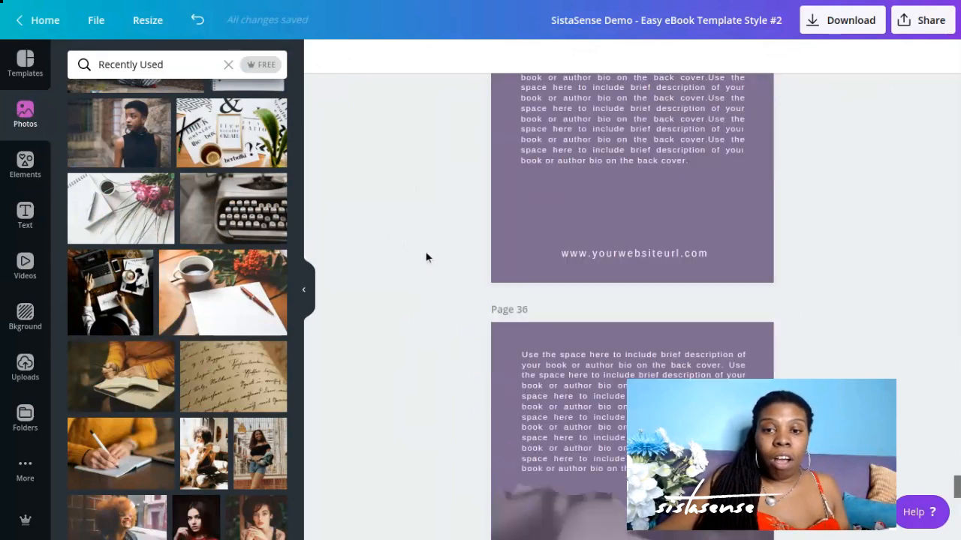
scroll(439, 247, "up", 6)
scroll(462, 239, "up", 3)
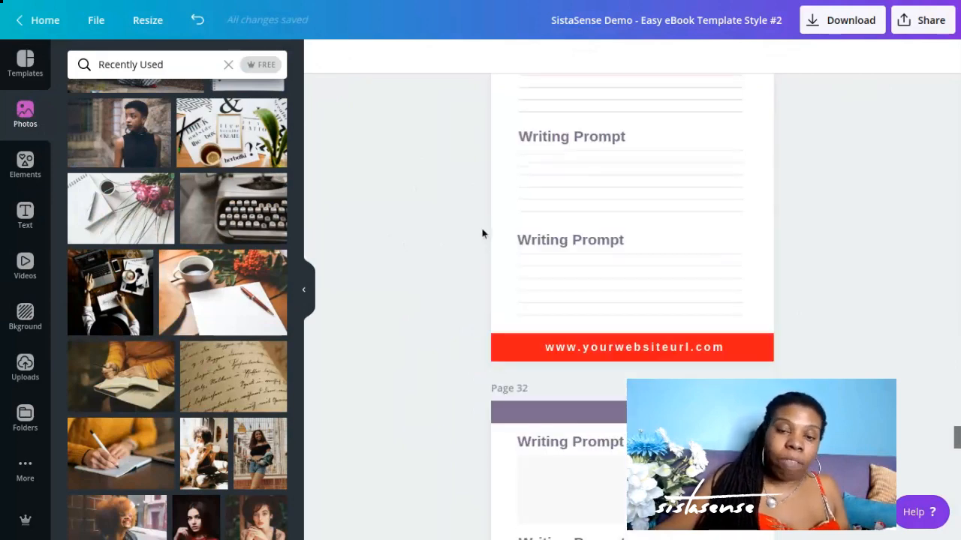
scroll(480, 213, "up", 10)
scroll(480, 217, "up", 12)
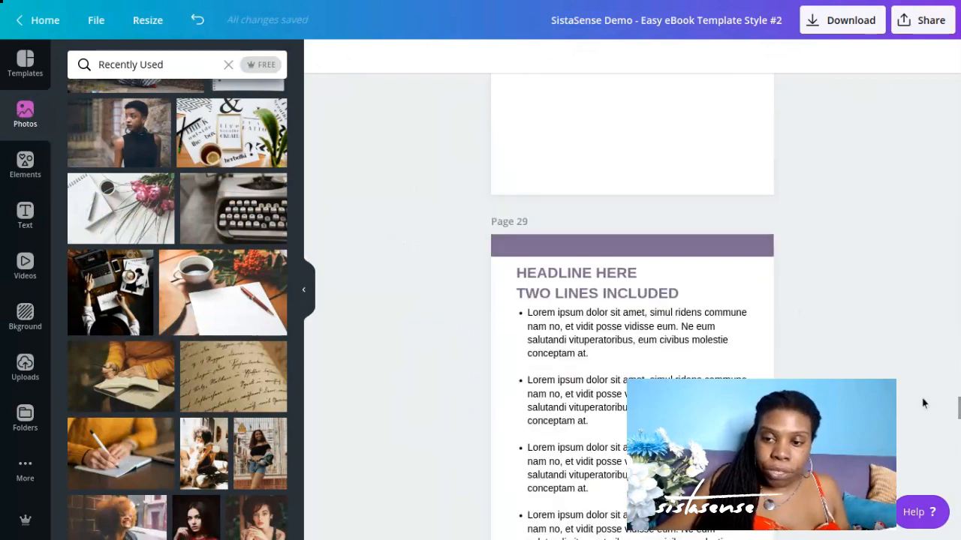
scroll(902, 386, "up", 7)
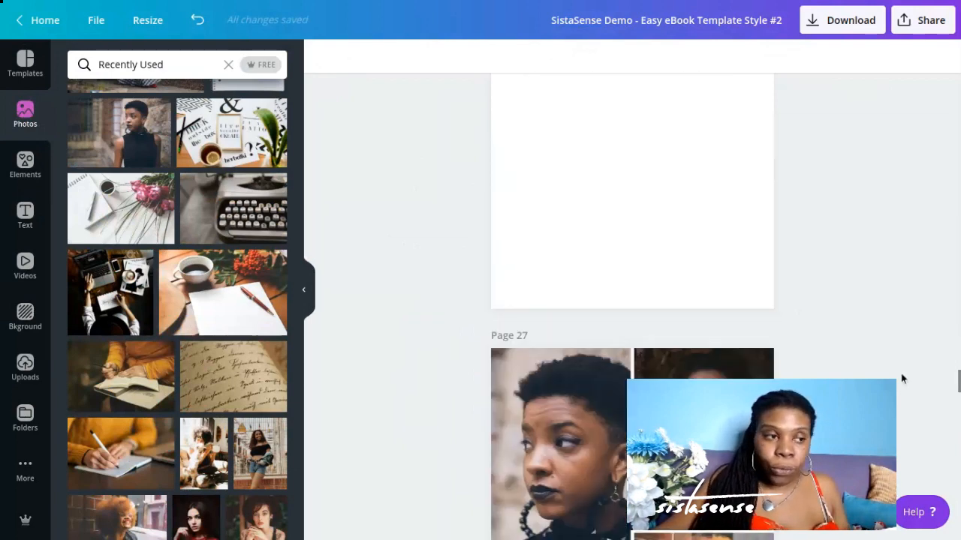
scroll(903, 379, "up", 4)
scroll(902, 379, "down", 1)
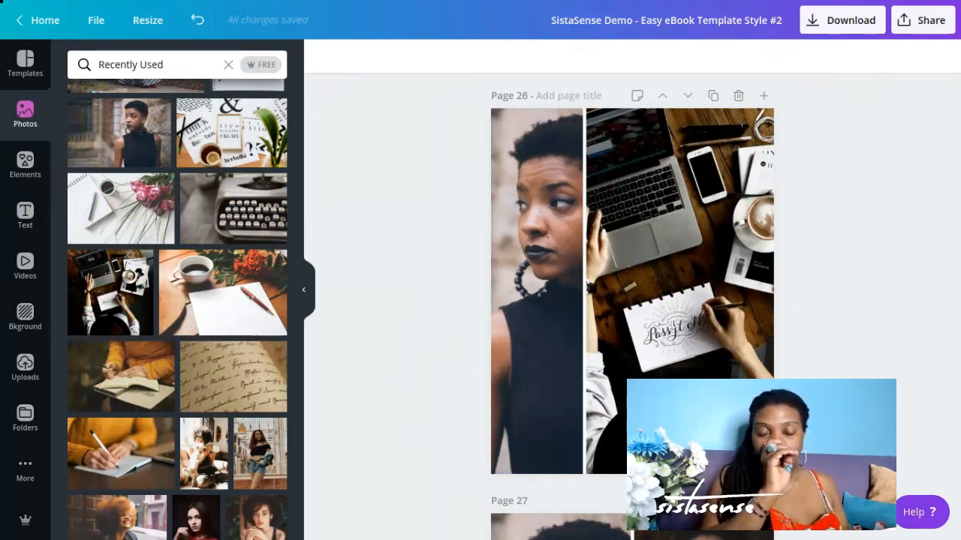
Show all pages as a thumbnail grid and look over the overview back to page 1.
key("ctrl+alt+3")
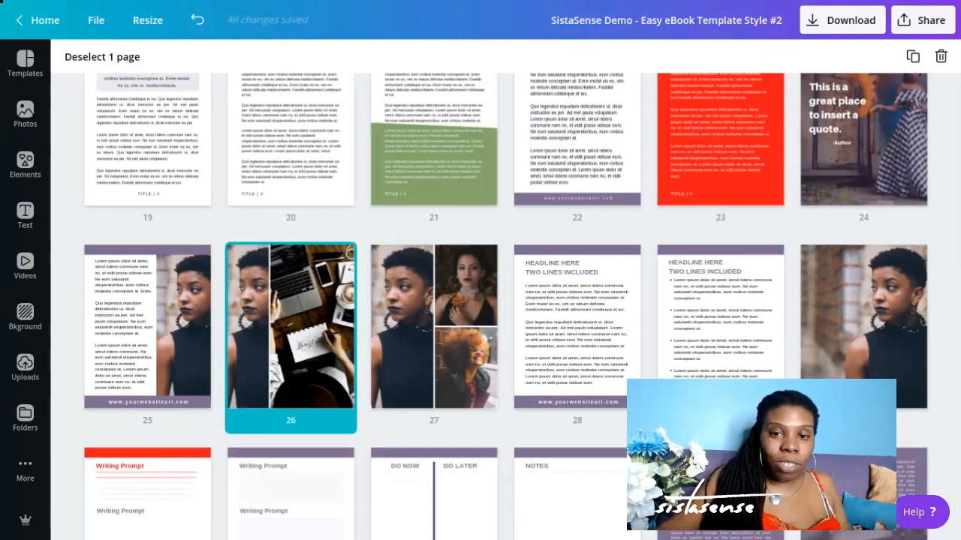
scroll(505, 307, "up", 2)
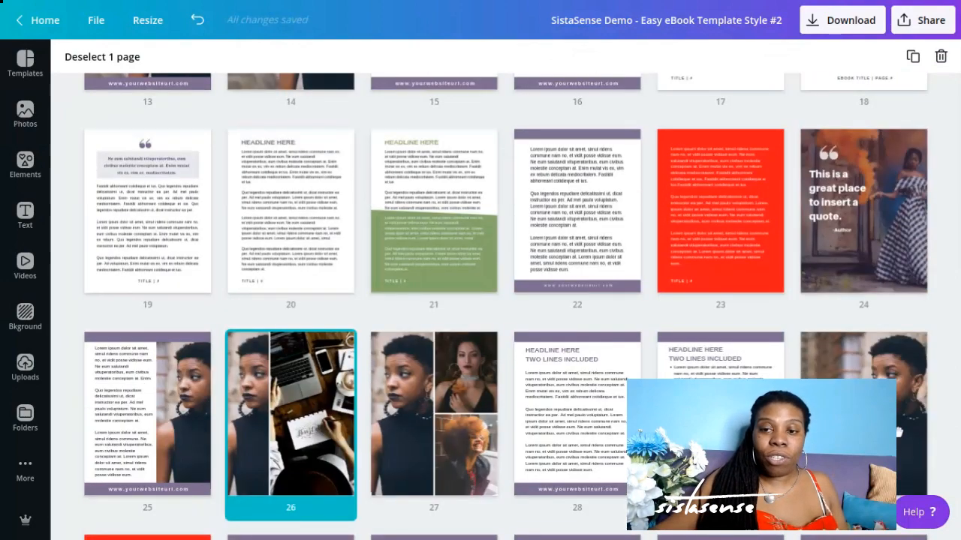
scroll(903, 406, "up", 10)
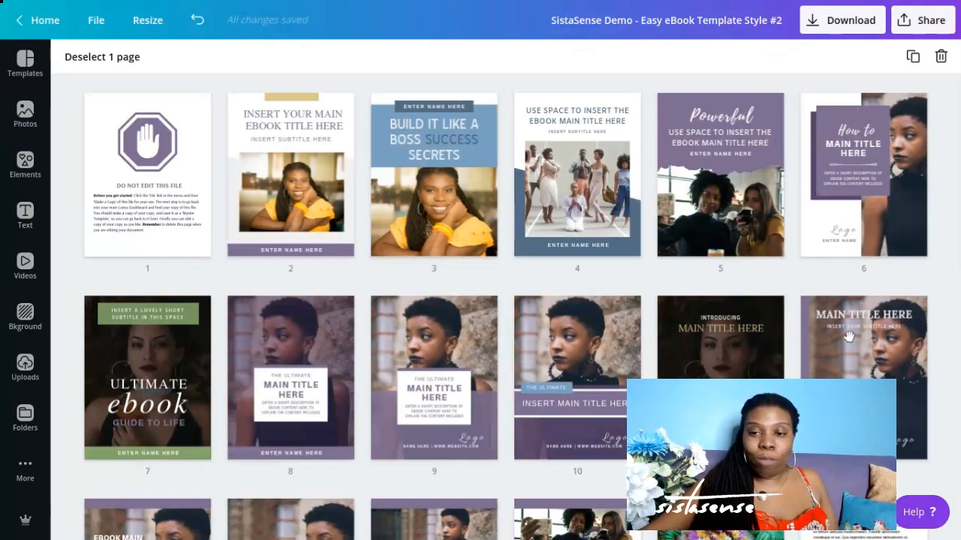
Look over the eBook's thumbnail grid from the cover designs on page 1 to the last back cover on page 39.
scroll(936, 307, "down", 1)
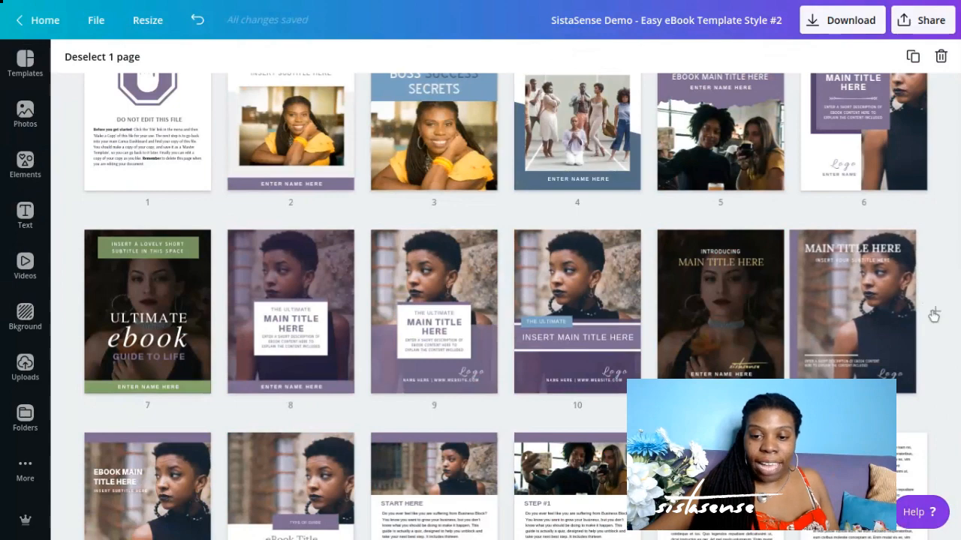
scroll(931, 330, "down", 1)
scroll(928, 351, "down", 2)
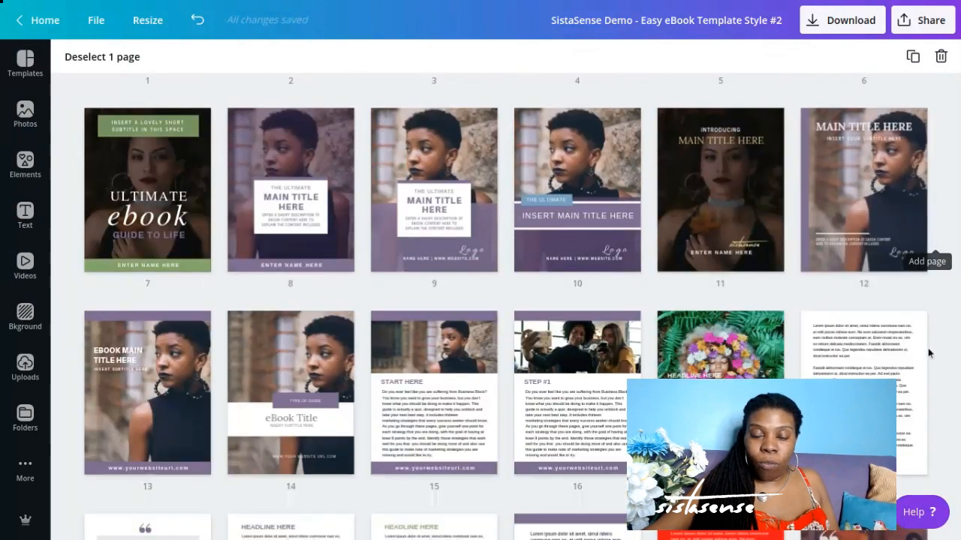
scroll(928, 355, "down", 1)
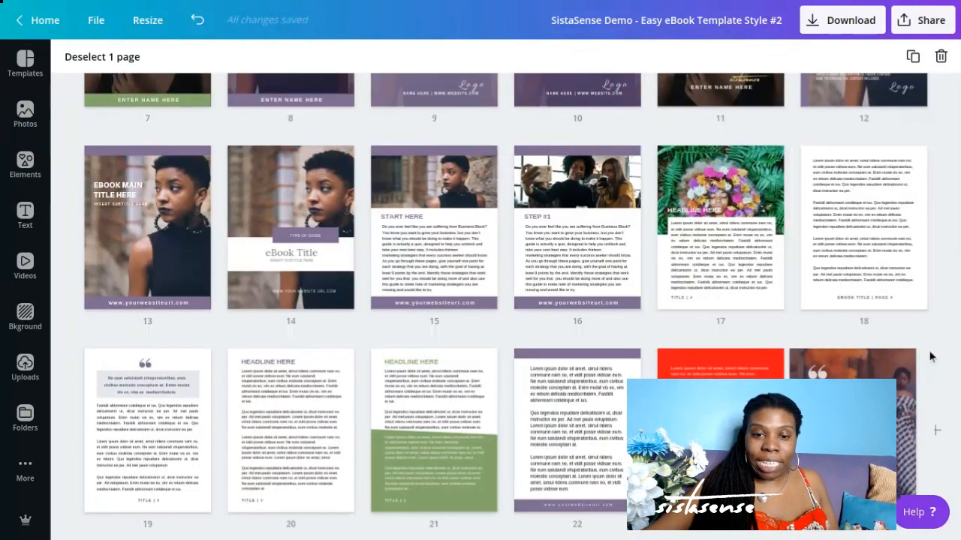
scroll(930, 360, "down", 3)
scroll(931, 360, "down", 4)
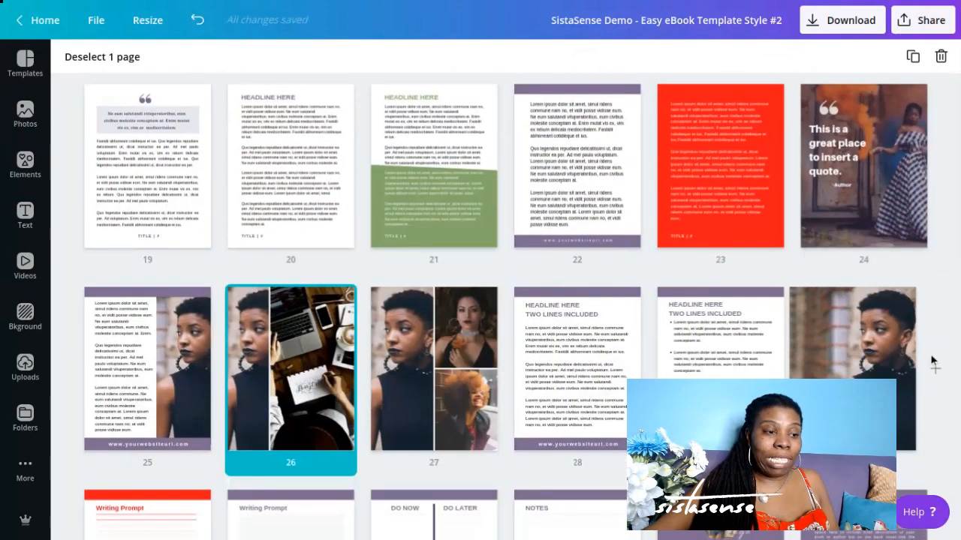
scroll(931, 360, "down", 2)
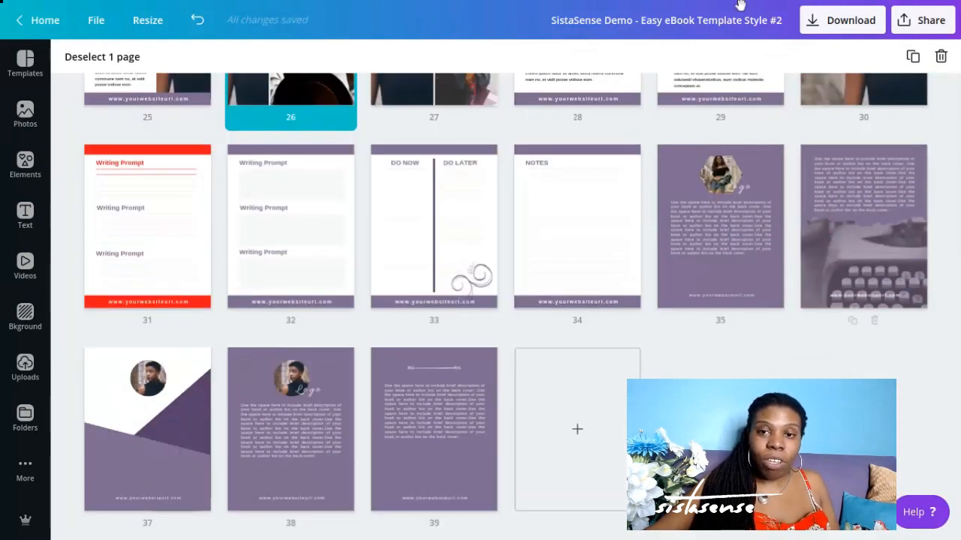
mouse_move(739, 5)
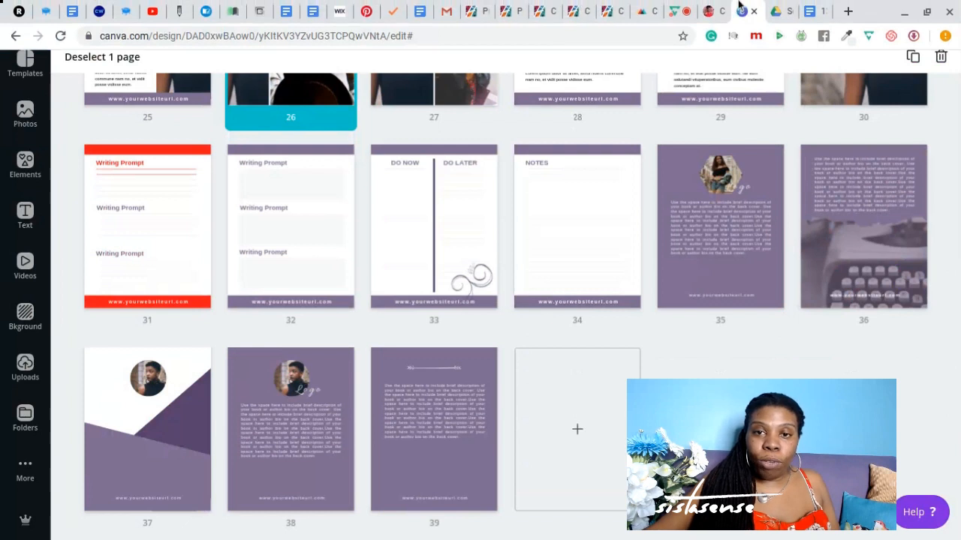
left_click(680, 9)
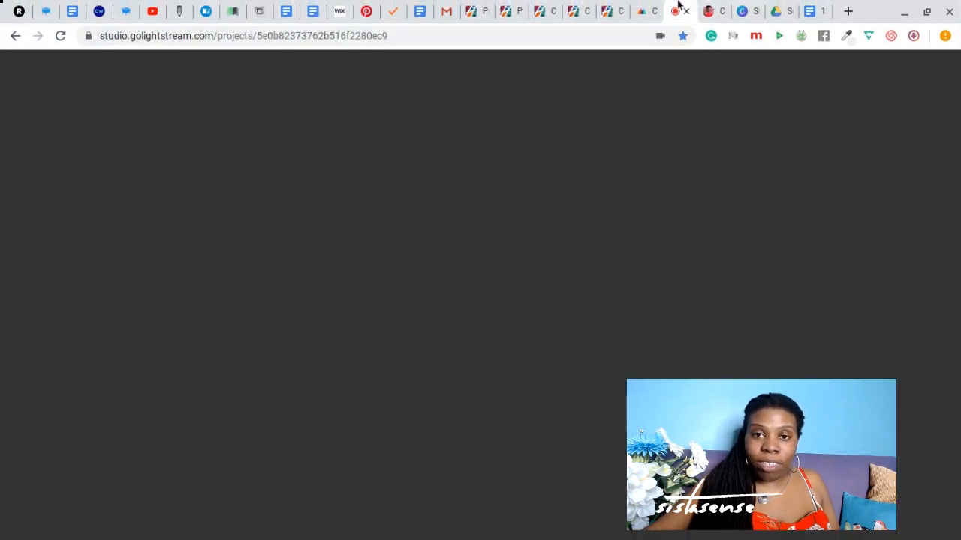
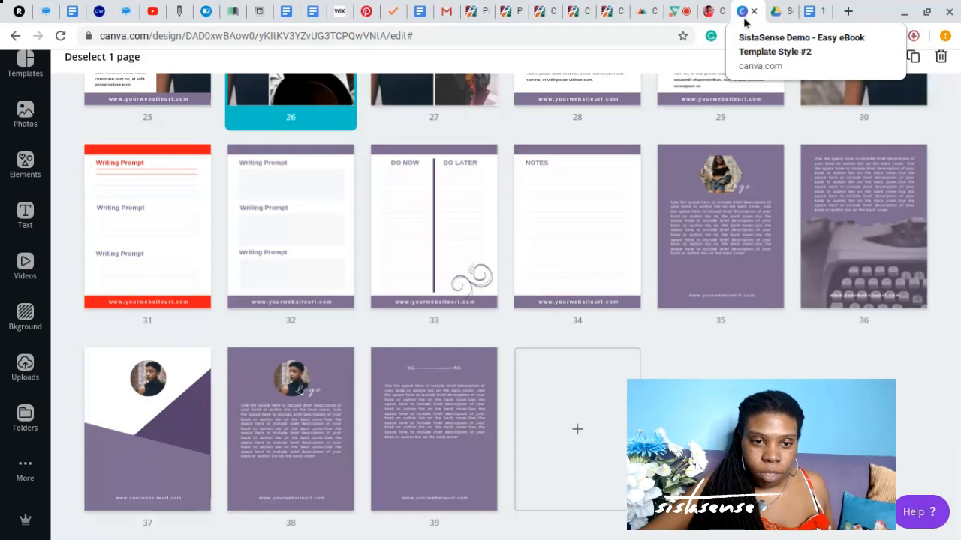
Review the page thumbnails back up to page 1 and down again to the back-cover designs on pages 35 to 39.
scroll(592, 317, "up", 1)
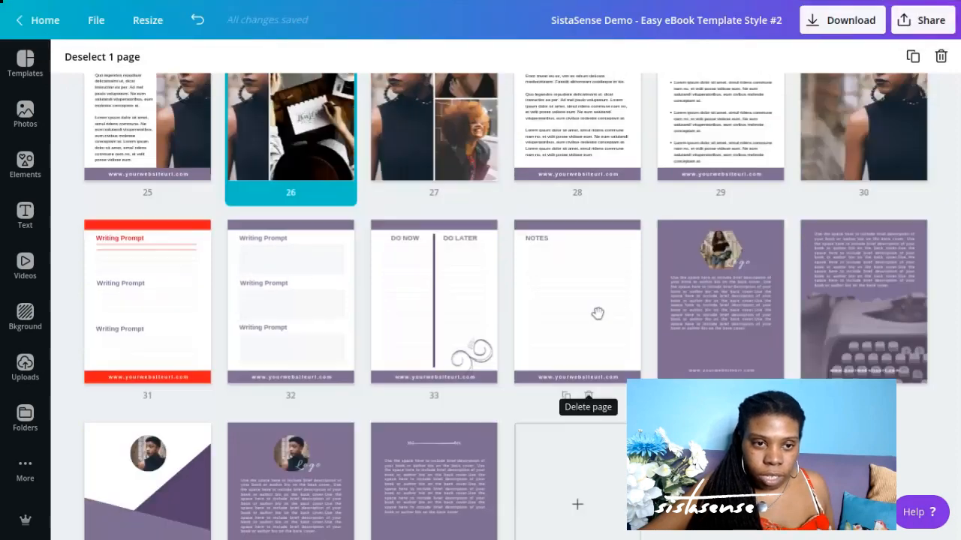
scroll(597, 313, "up", 4)
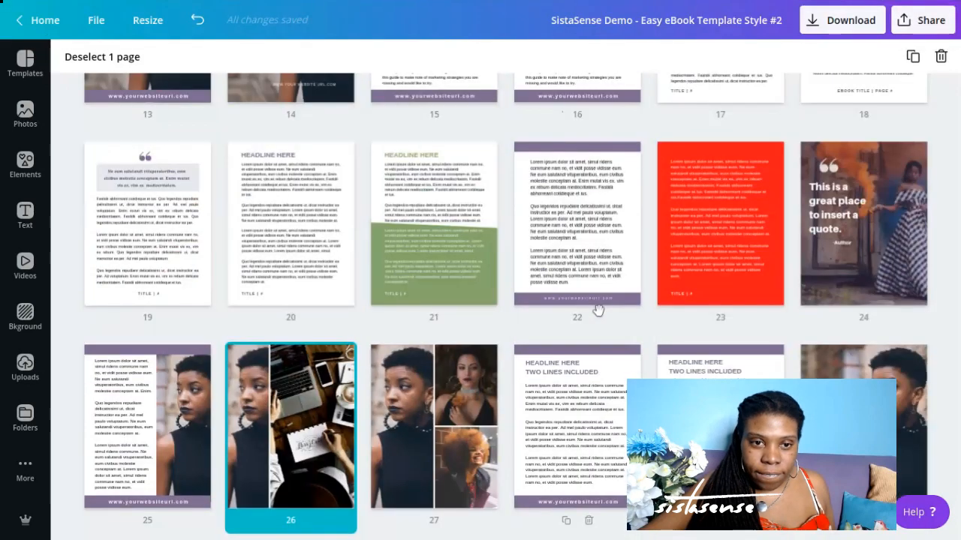
scroll(598, 310, "up", 3)
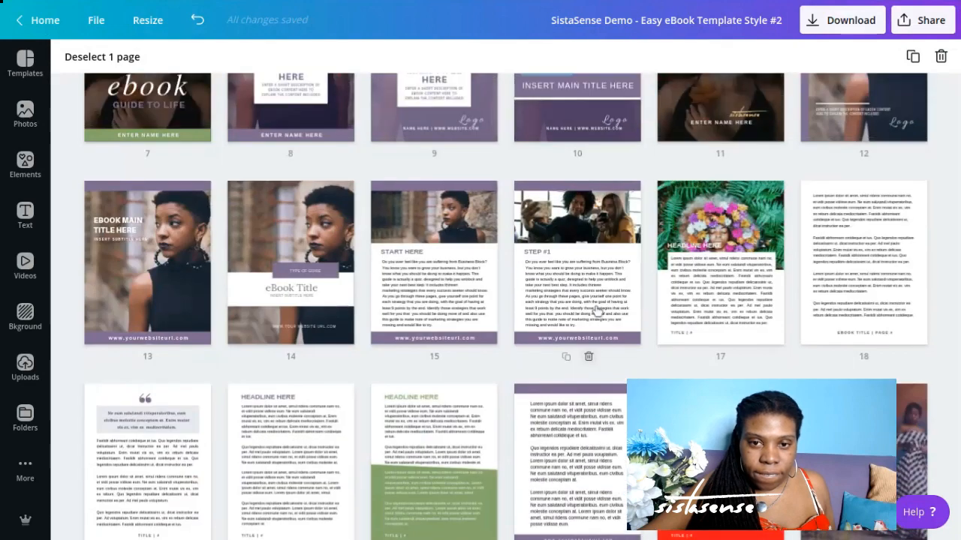
scroll(597, 310, "up", 2)
scroll(595, 310, "up", 3)
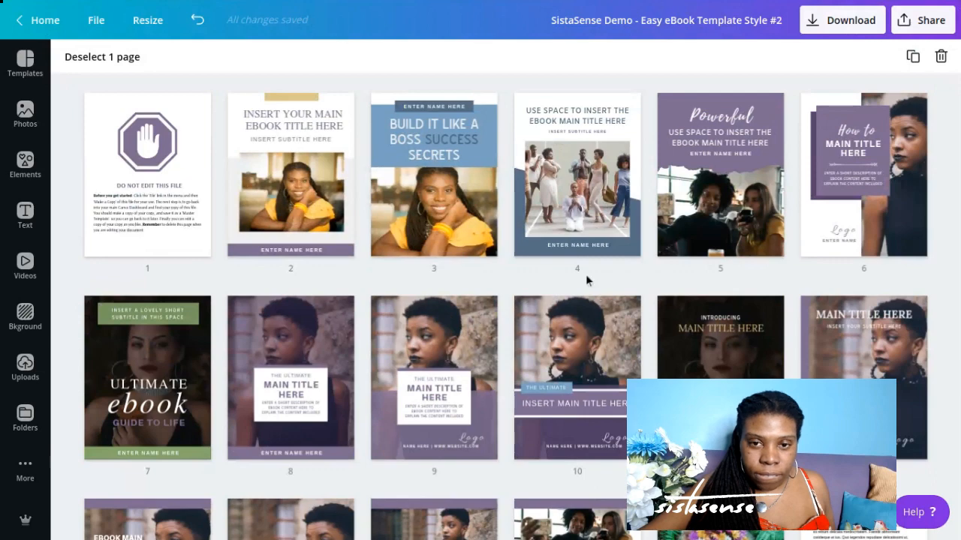
scroll(587, 281, "down", 2)
scroll(608, 247, "down", 5)
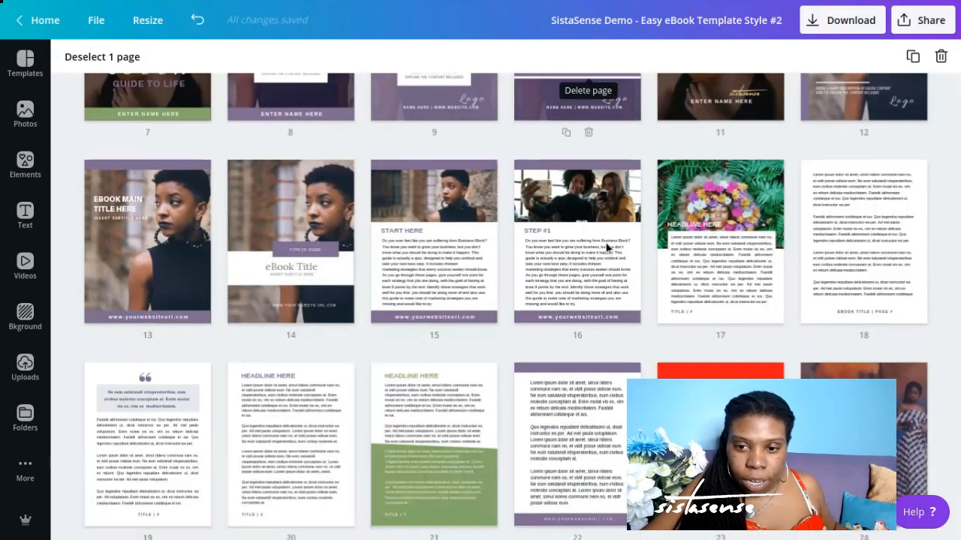
scroll(609, 246, "down", 8)
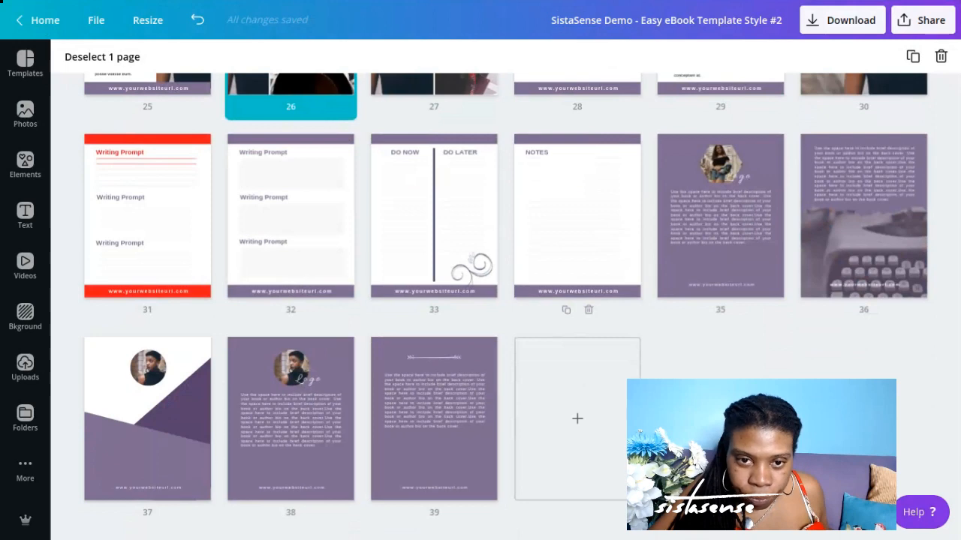
Look back through the thumbnails from the back covers, past the inner page layouts, to the cover designs on pages 7 to 12.
scroll(638, 279, "up", 2)
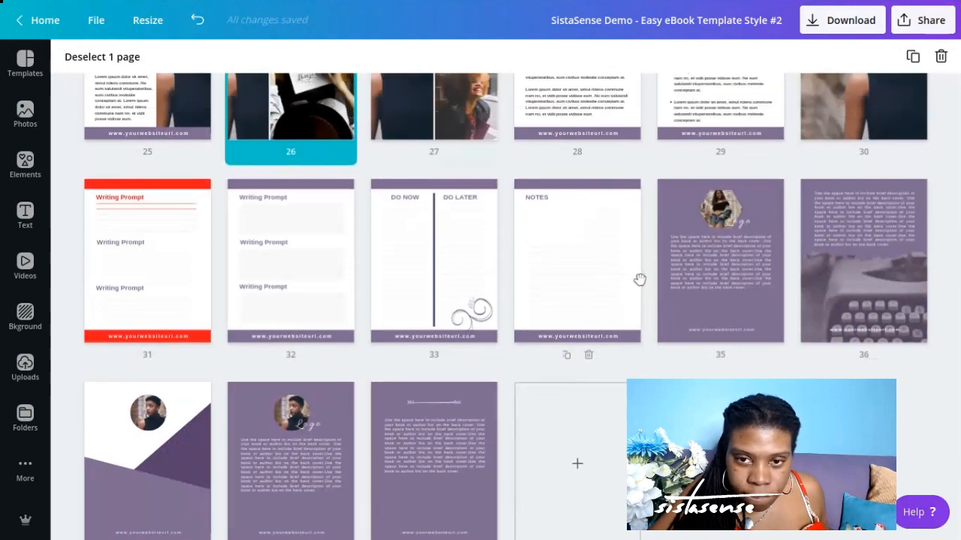
scroll(638, 279, "up", 3)
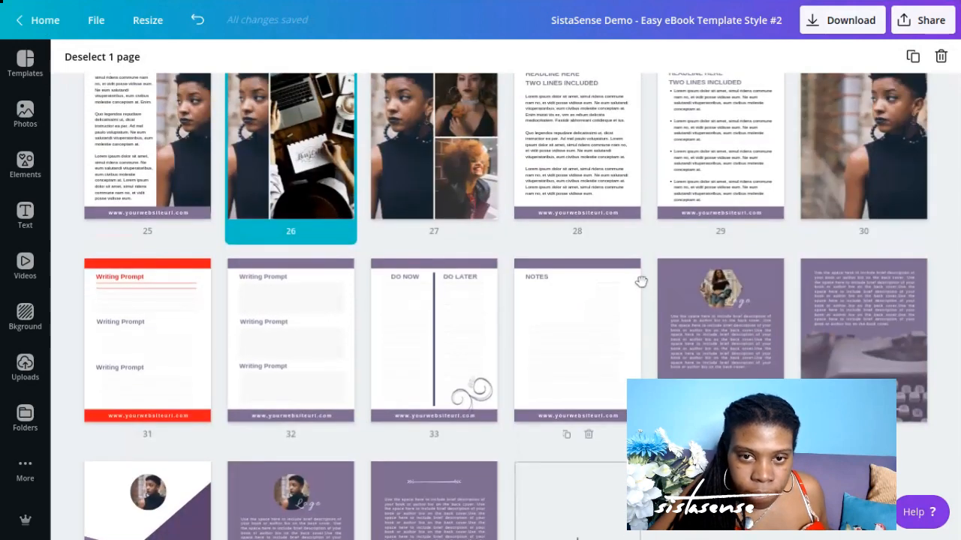
scroll(638, 276, "up", 3)
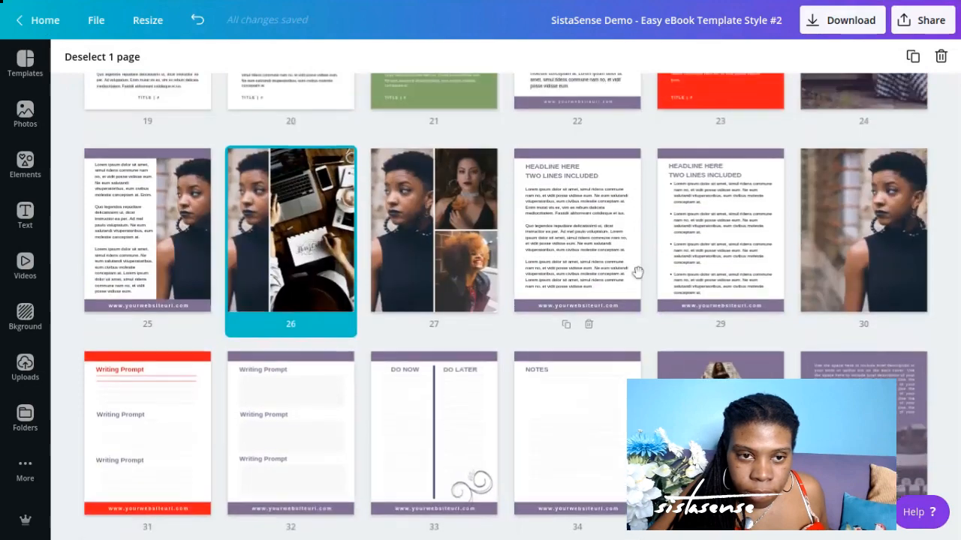
scroll(637, 272, "up", 4)
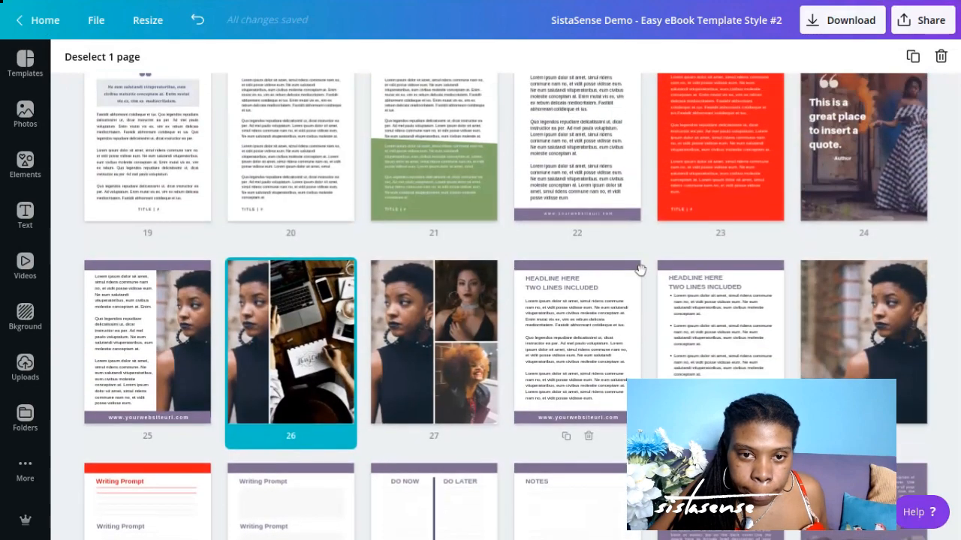
scroll(638, 269, "up", 4)
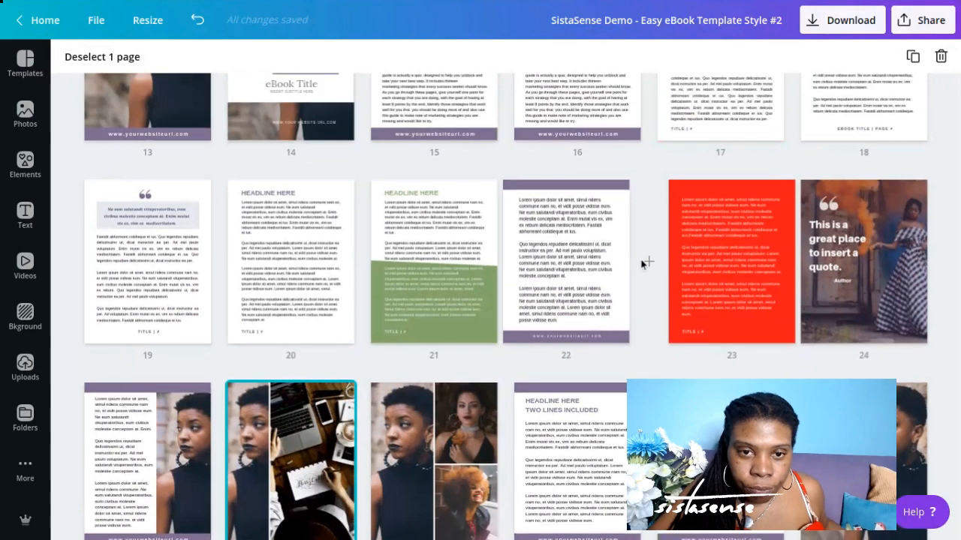
scroll(643, 263, "up", 1)
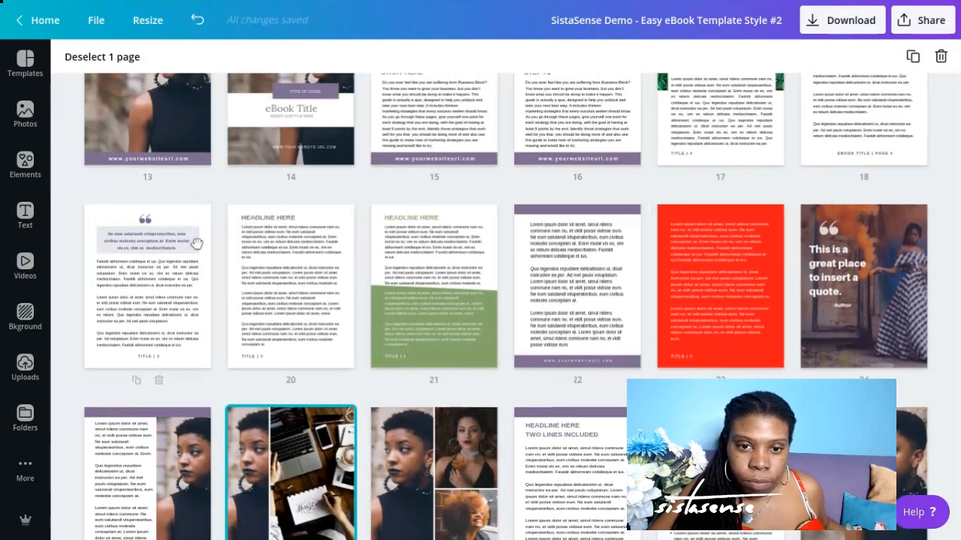
scroll(195, 204, "up", 4)
scroll(196, 204, "up", 3)
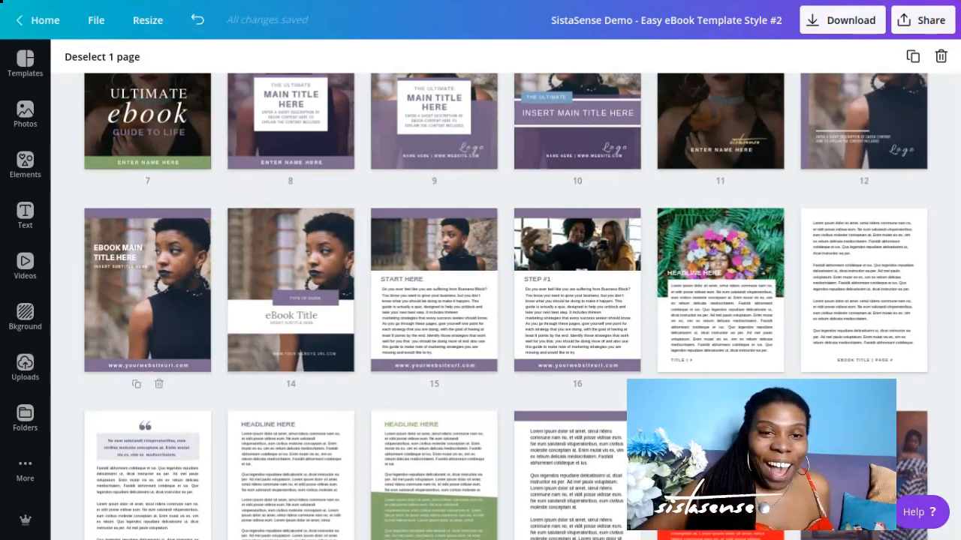
scroll(120, 172, "up", 4)
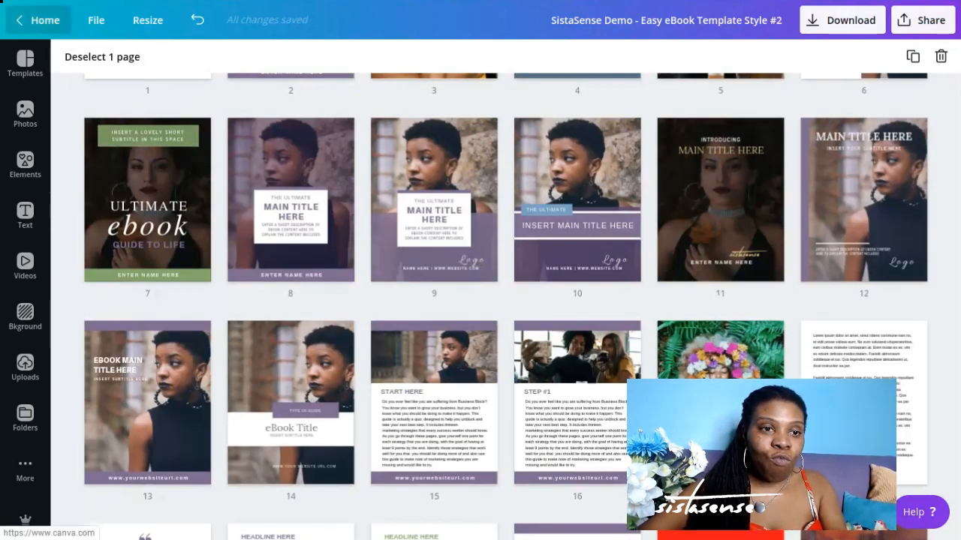
Return to the home page and open the Copy of Easy Workbook Template Style #2 design from the recent designs.
left_click(51, 27)
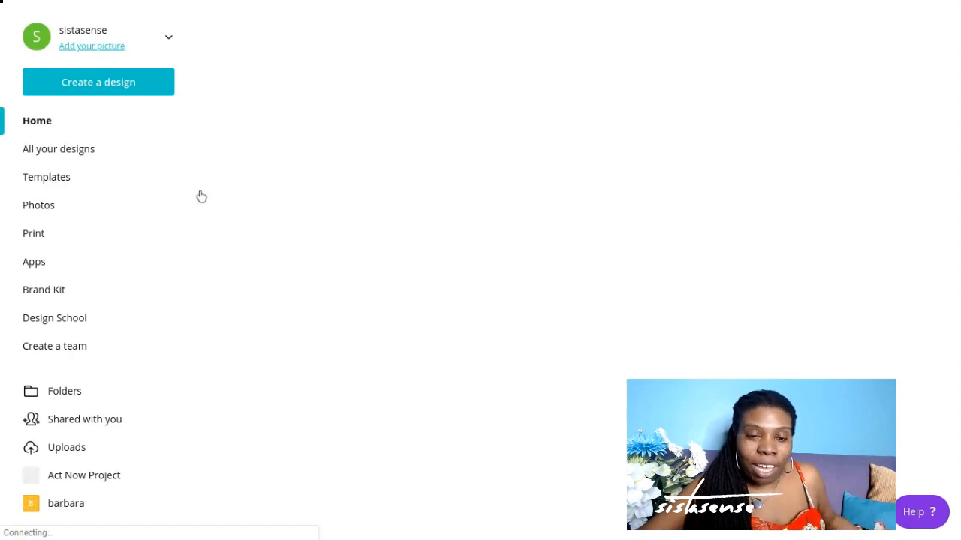
scroll(307, 316, "down", 2)
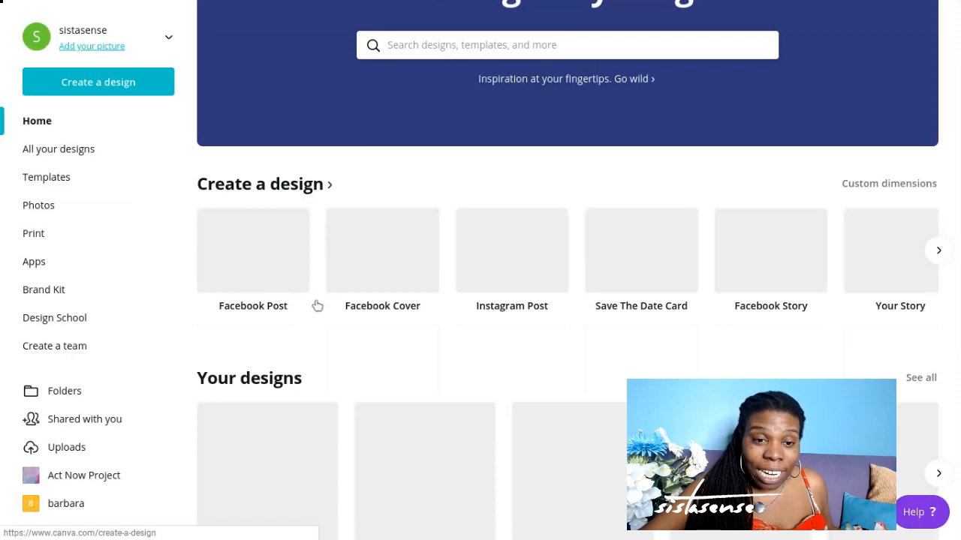
scroll(317, 305, "down", 2)
scroll(332, 304, "down", 1)
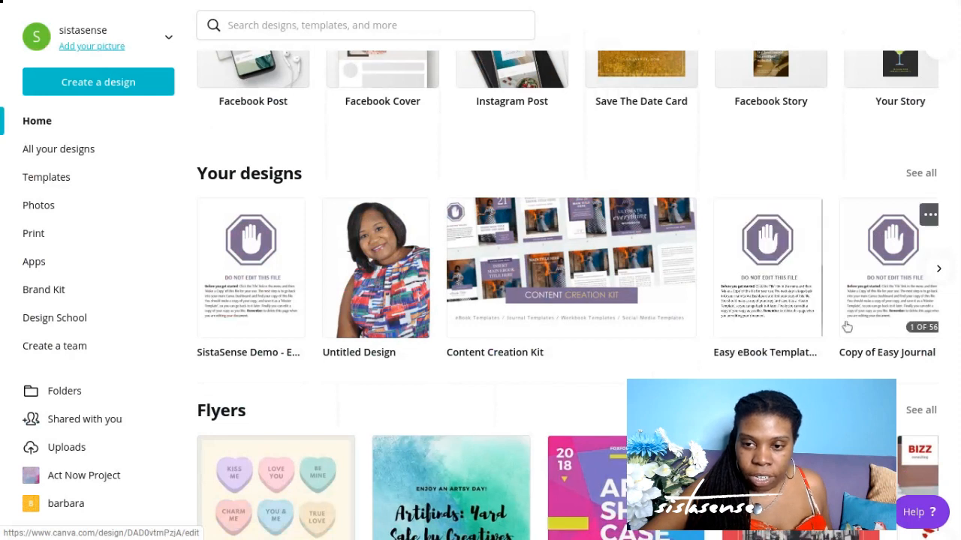
left_click(938, 268)
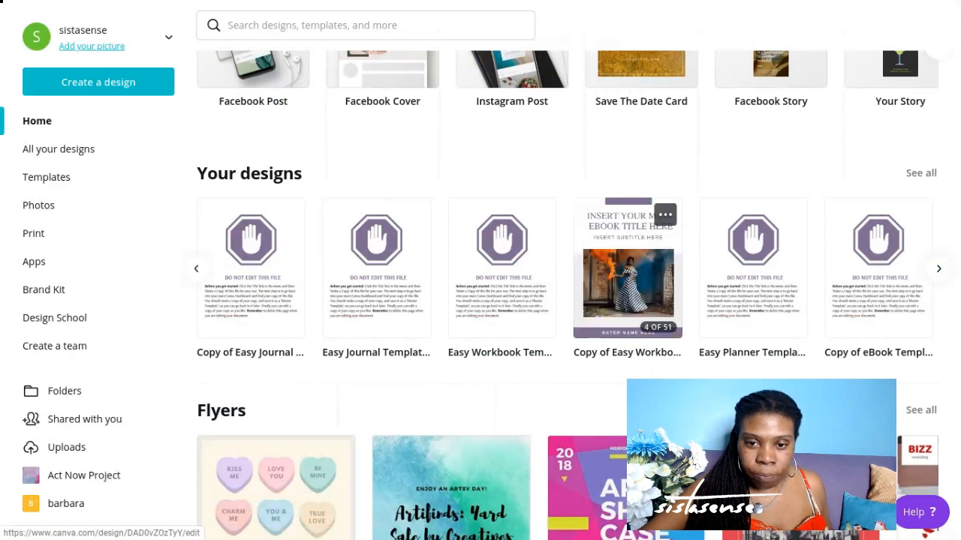
left_click(602, 296)
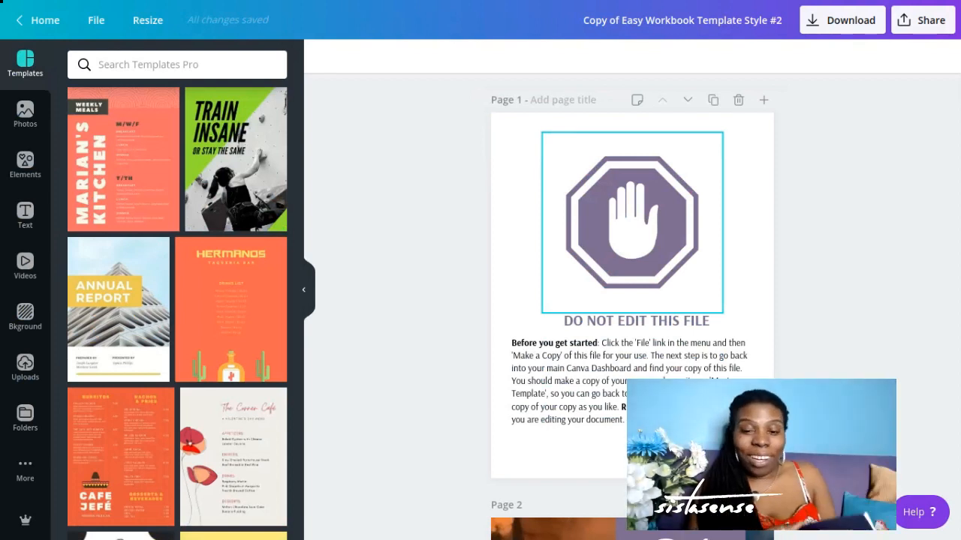
Look through the workbook template from the page 1 instructions past the cover designs and page 10 layout to the lined page before page 19.
scroll(443, 287, "down", 8)
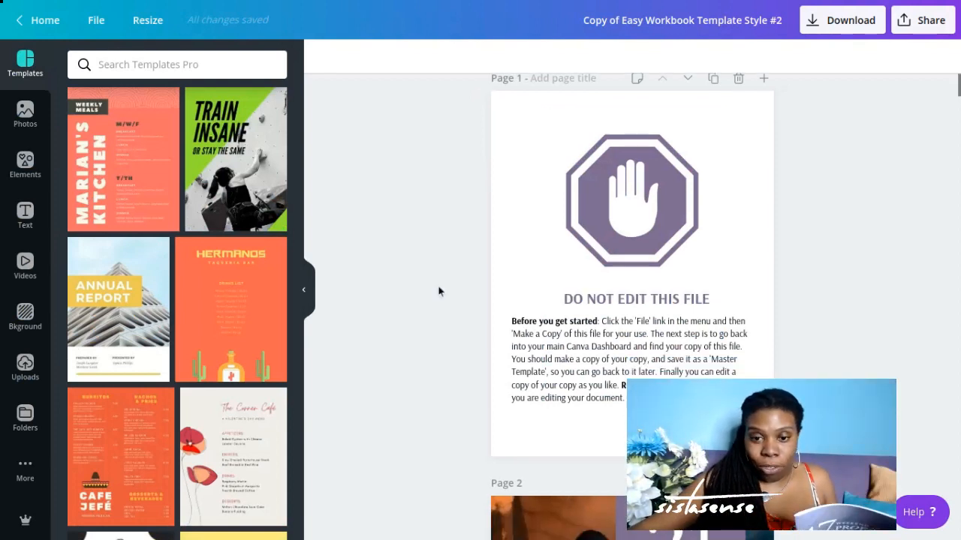
scroll(445, 284, "up", 3)
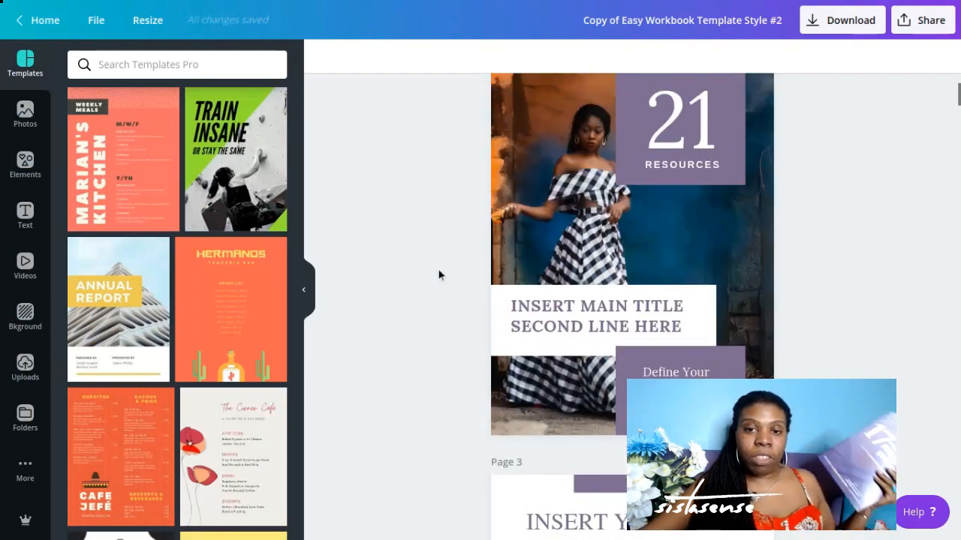
scroll(439, 275, "up", 1)
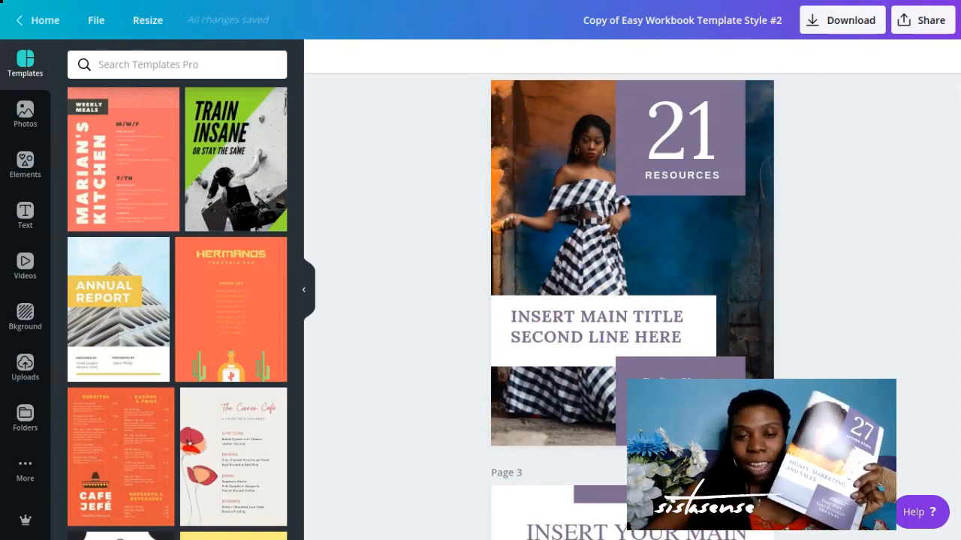
scroll(418, 315, "down", 10)
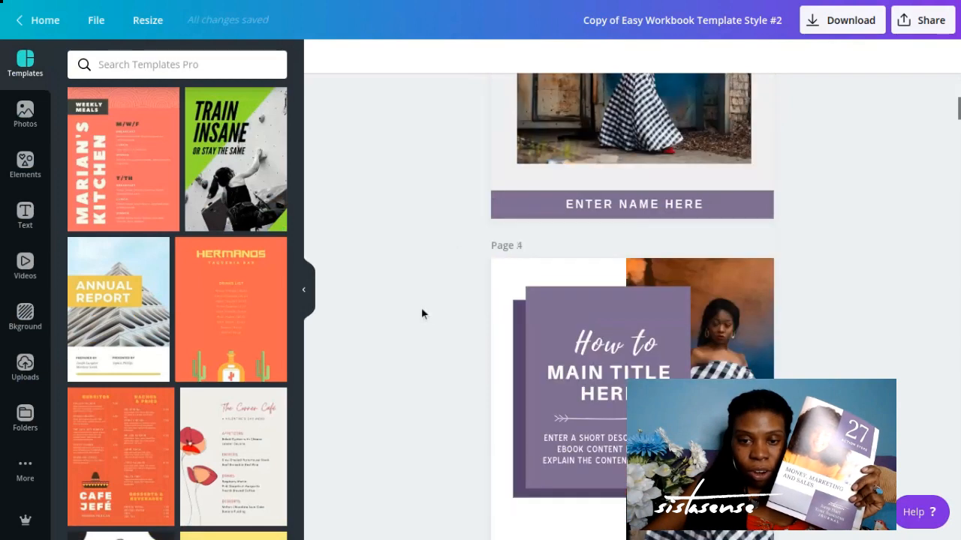
scroll(427, 313, "down", 12)
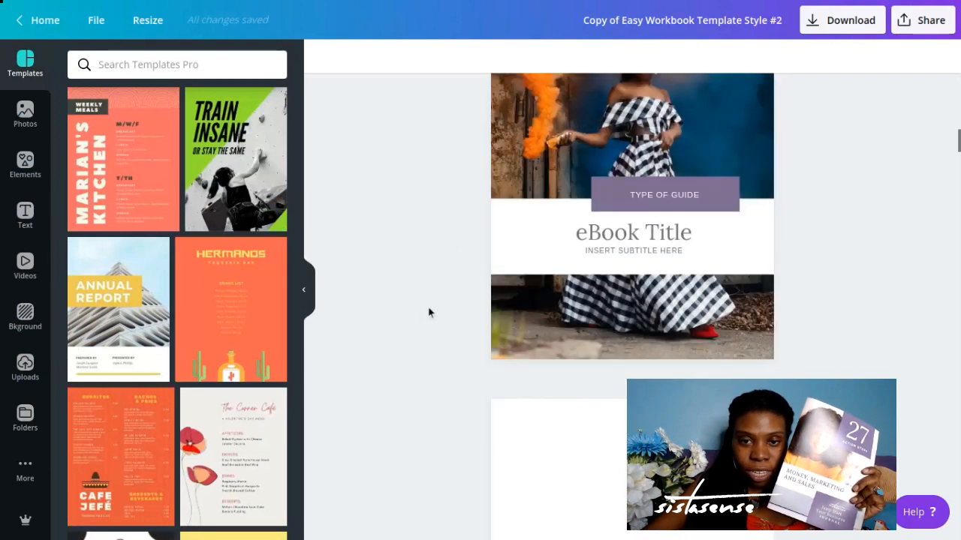
scroll(429, 313, "down", 10)
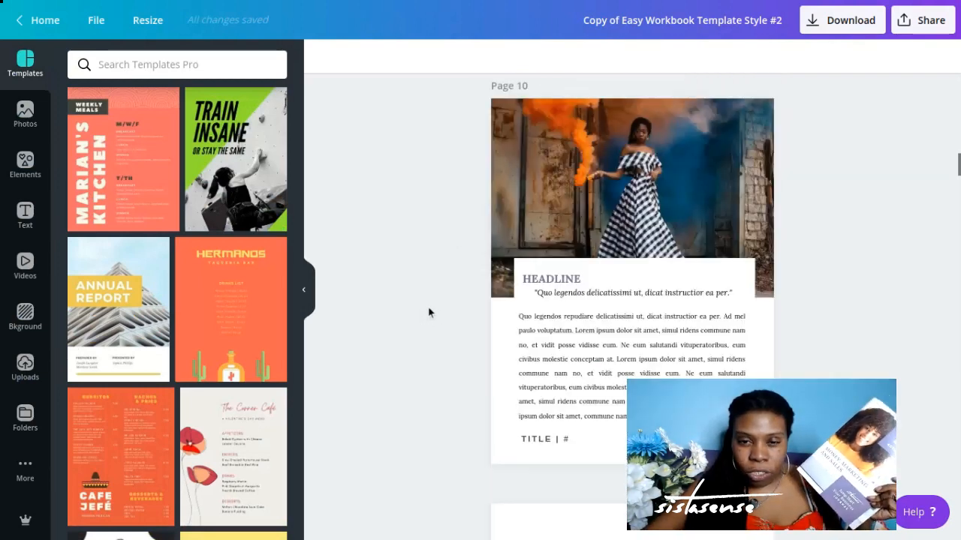
scroll(428, 312, "down", 4)
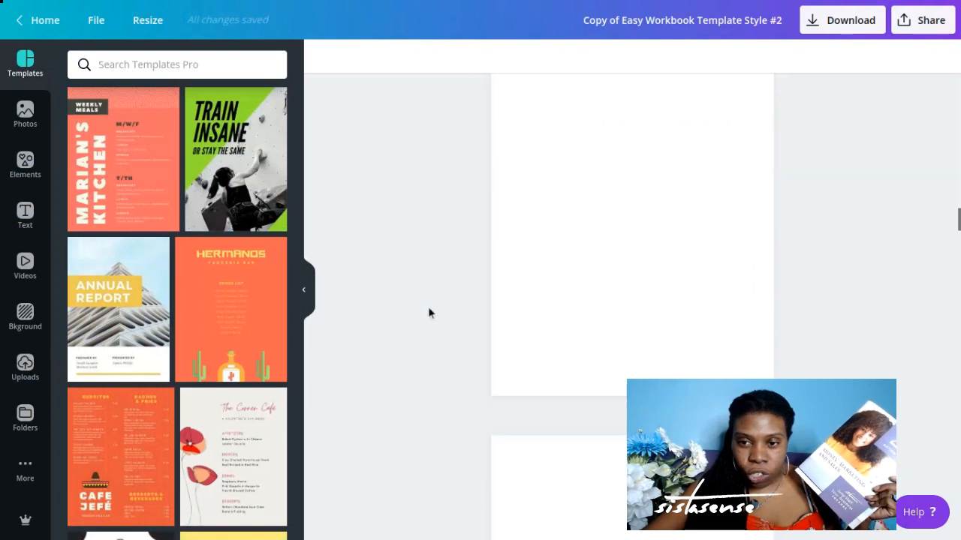
scroll(429, 312, "down", 4)
scroll(429, 312, "down", 1)
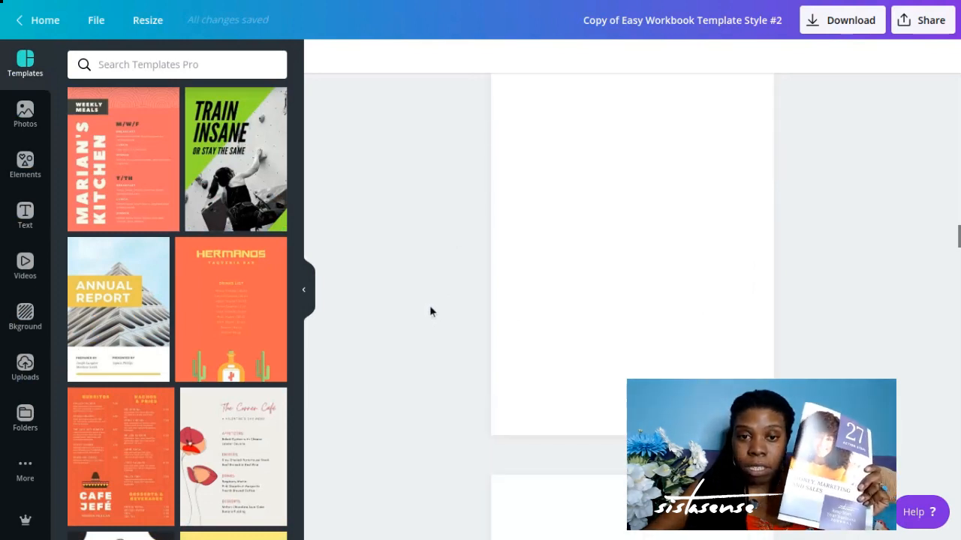
scroll(429, 310, "down", 1)
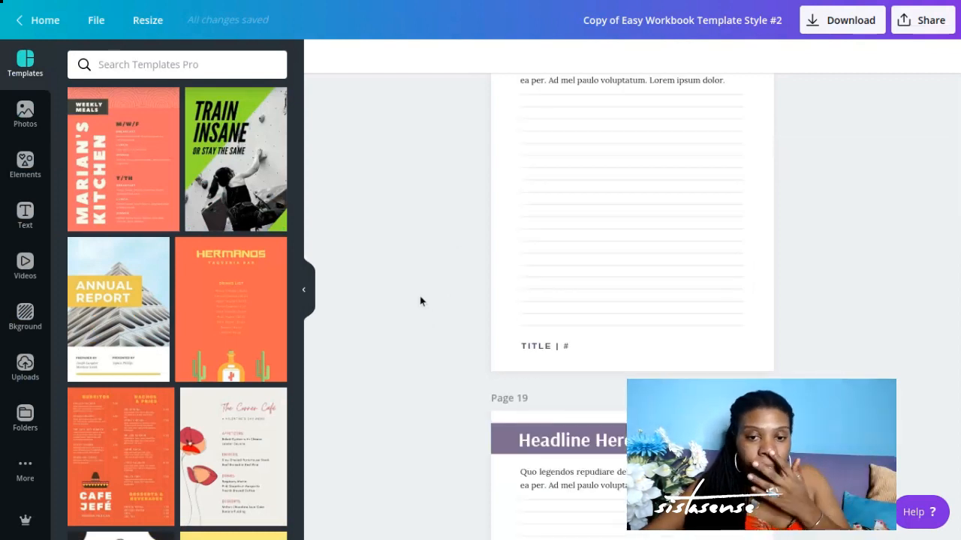
Compare the lined question-page layouts on pages 19 to 21, going back and forth between the two-, three- and four-question versions.
scroll(421, 296, "down", 4)
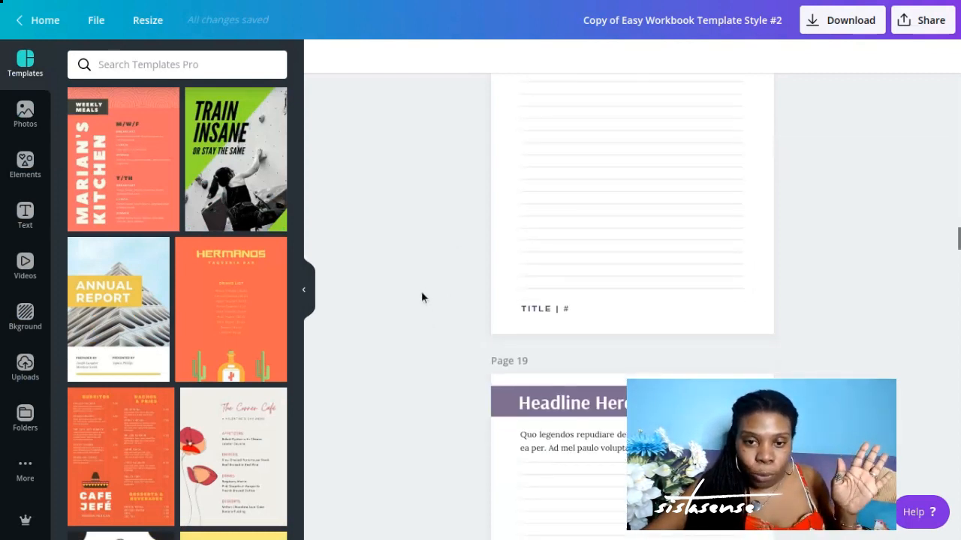
scroll(422, 297, "down", 3)
scroll(424, 296, "up", 2)
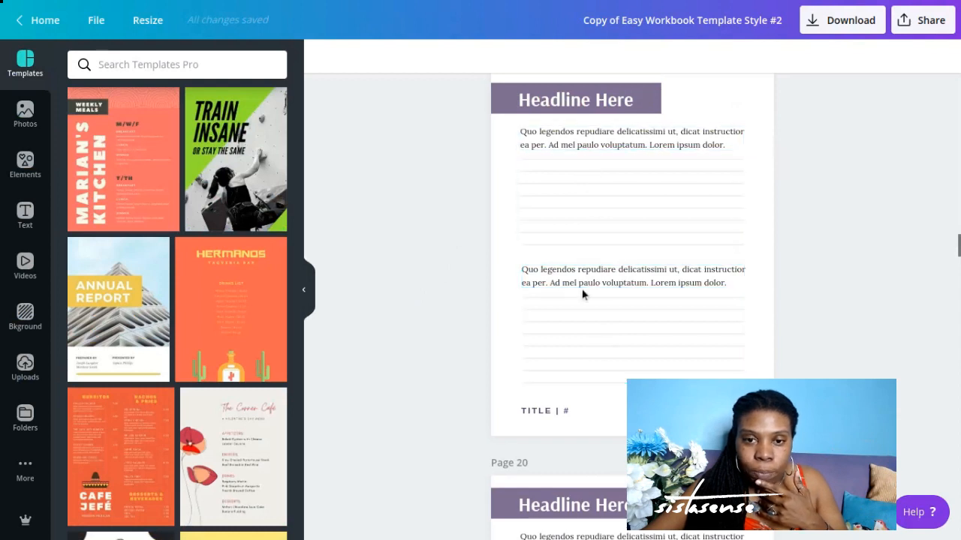
scroll(445, 270, "up", 4)
scroll(445, 273, "down", 6)
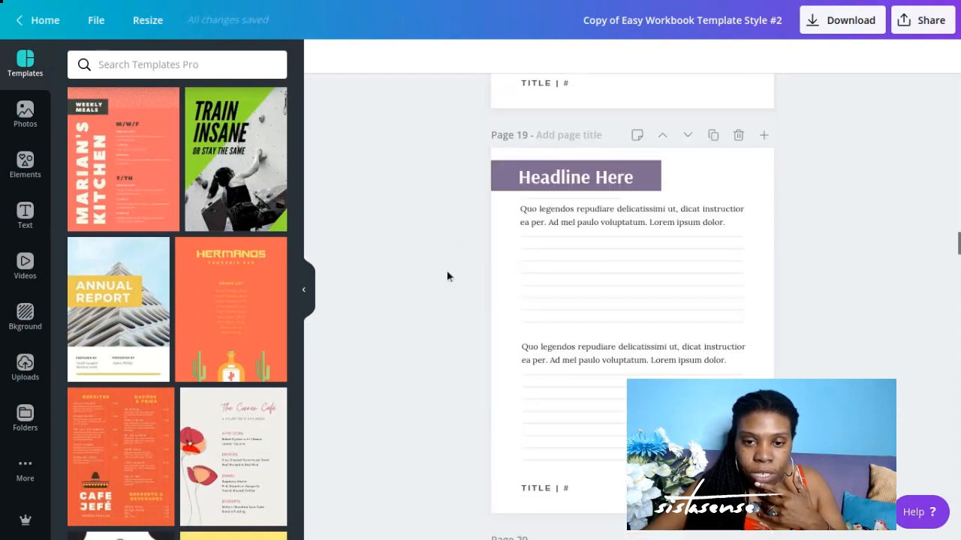
scroll(449, 277, "down", 2)
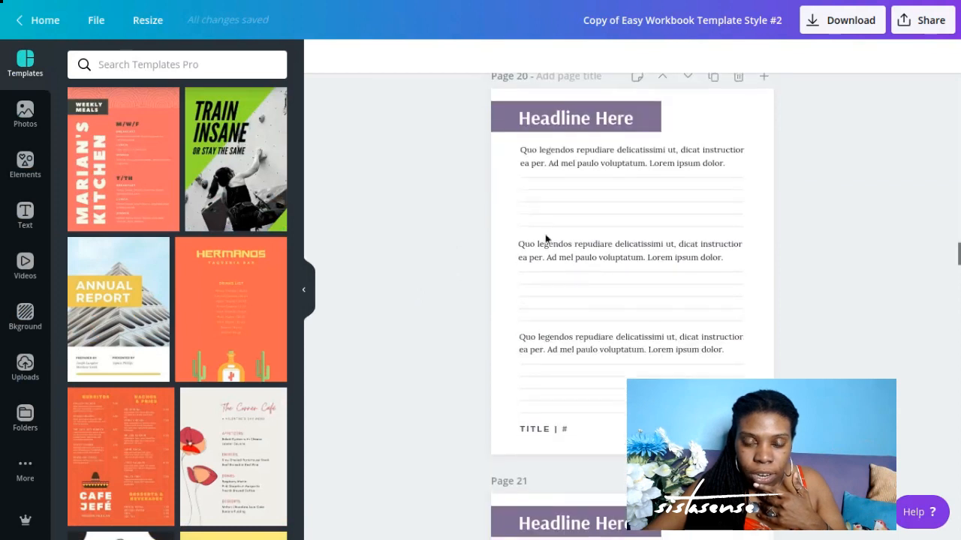
scroll(427, 286, "down", 8)
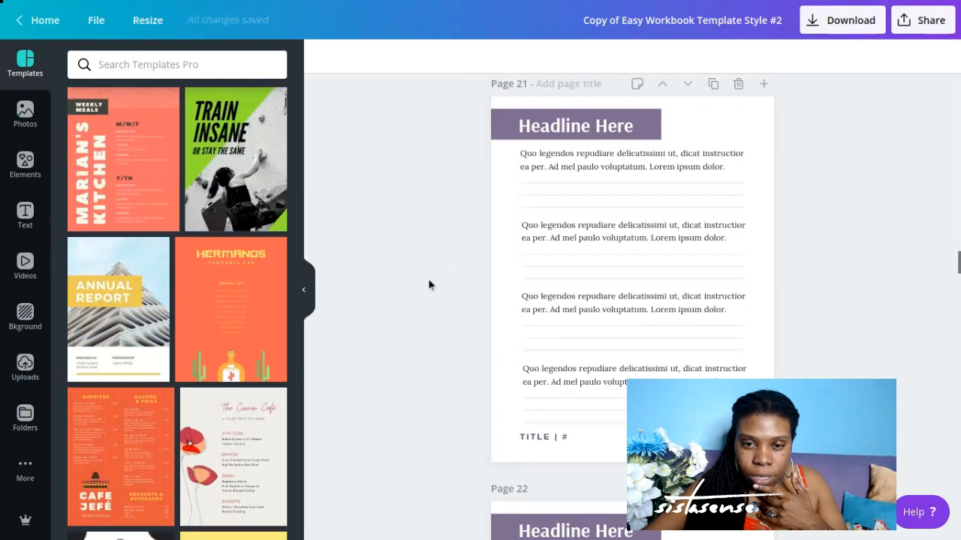
scroll(428, 282, "up", 5)
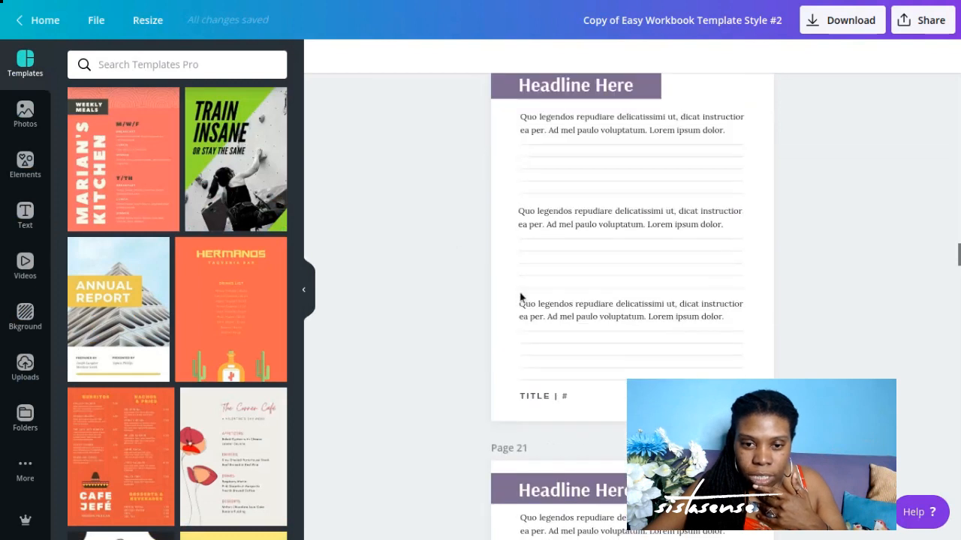
scroll(461, 300, "up", 3)
scroll(462, 300, "up", 1)
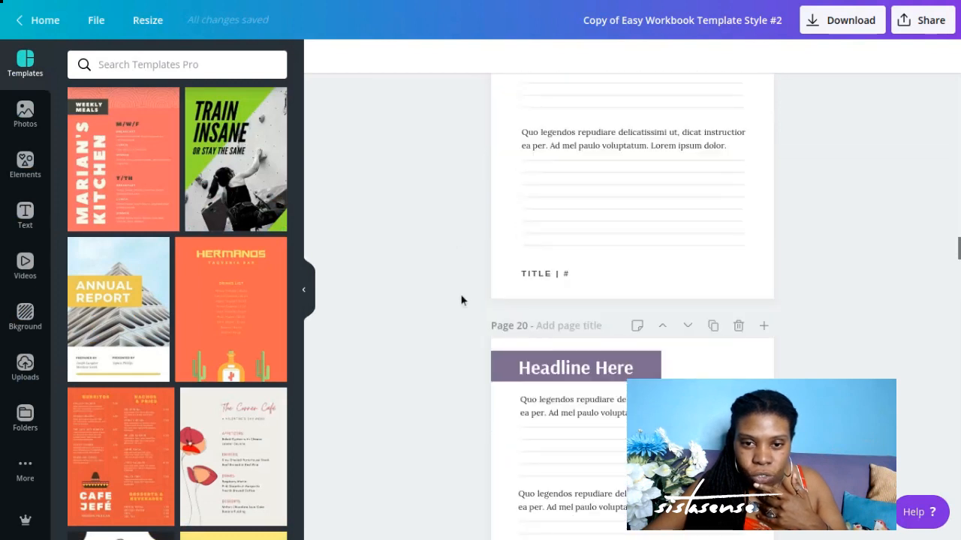
scroll(462, 300, "up", 3)
scroll(484, 339, "down", 7)
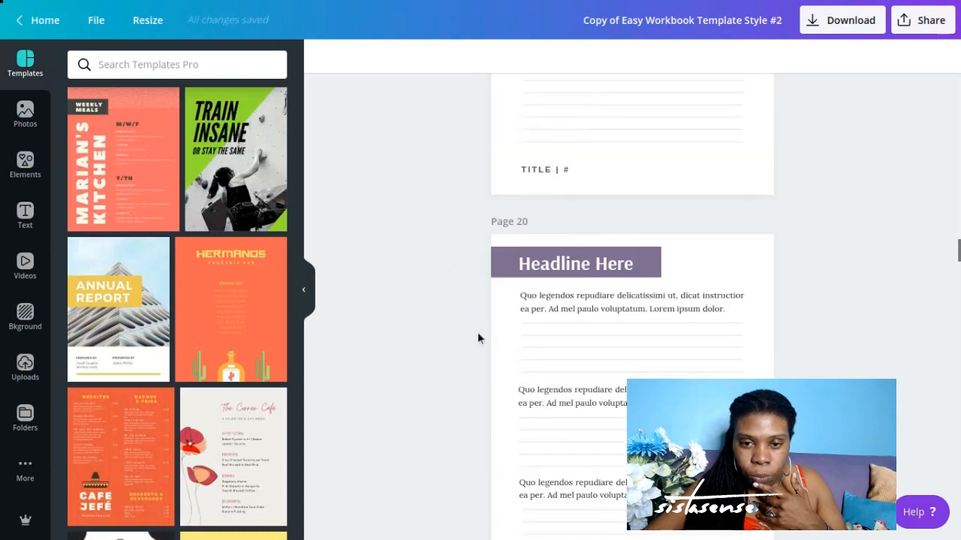
scroll(480, 338, "down", 5)
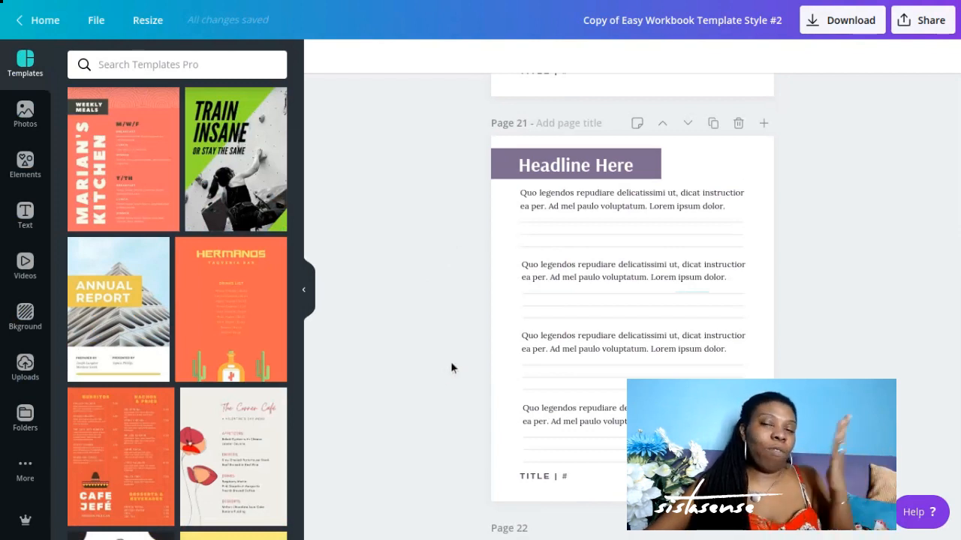
Examine the two-column Option A and Option B page on page 22 and the fully lined page 23.
scroll(415, 344, "down", 2)
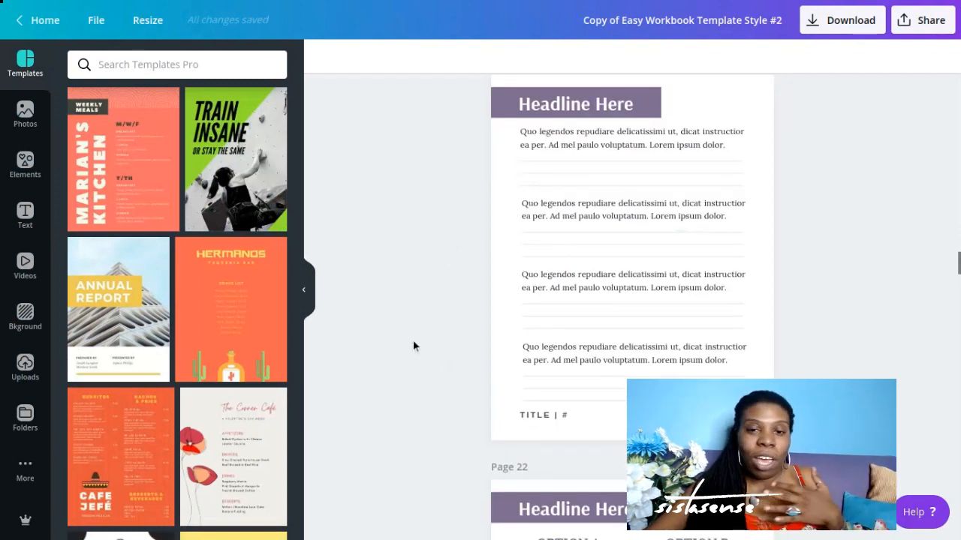
scroll(424, 338, "down", 6)
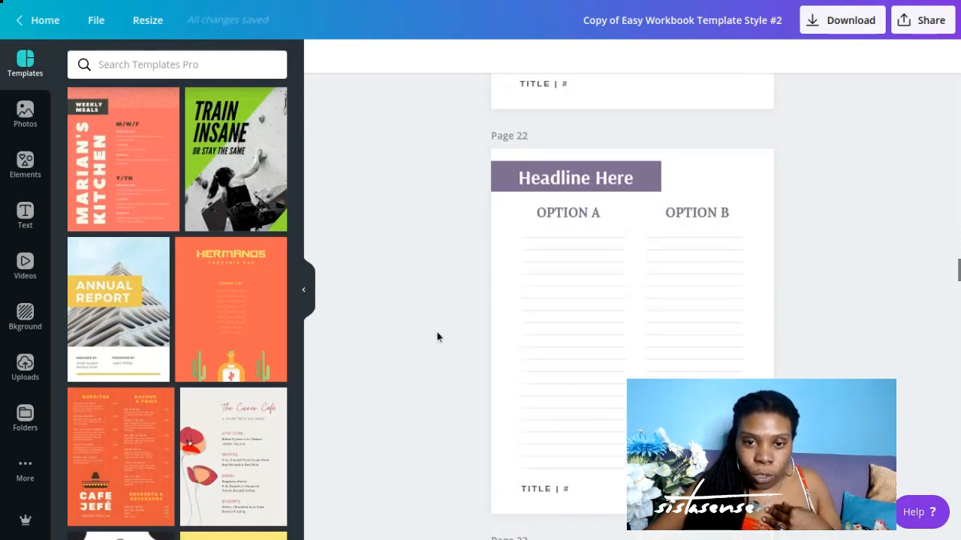
scroll(439, 336, "down", 1)
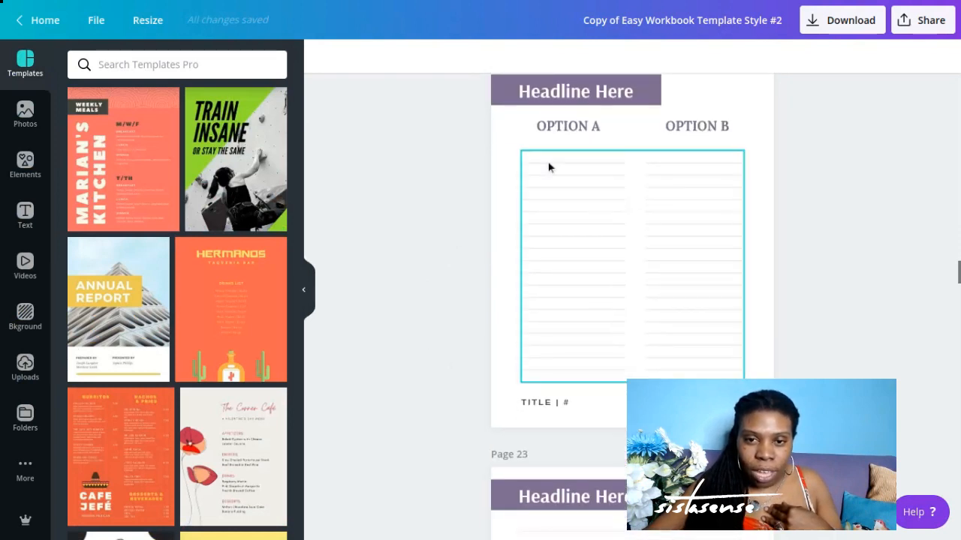
scroll(460, 278, "down", 1)
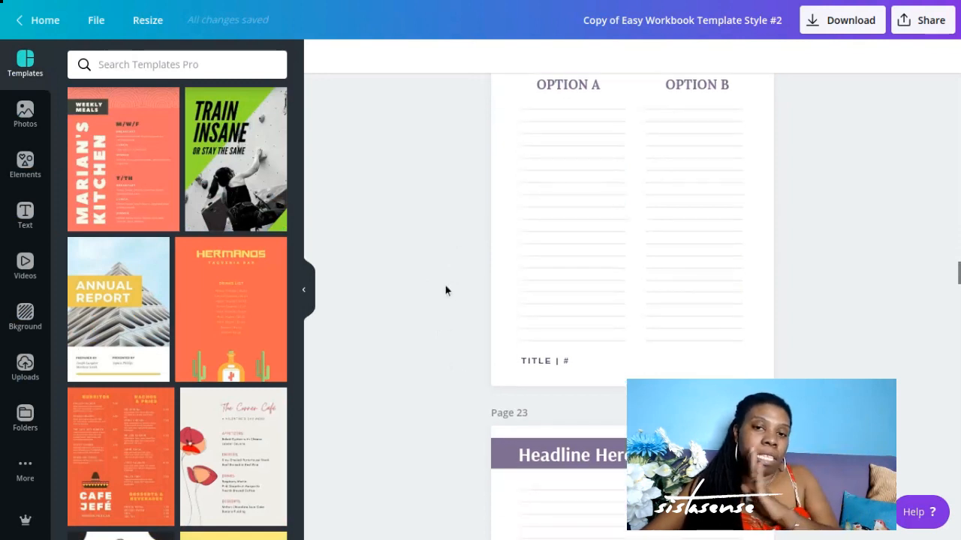
scroll(445, 289, "down", 5)
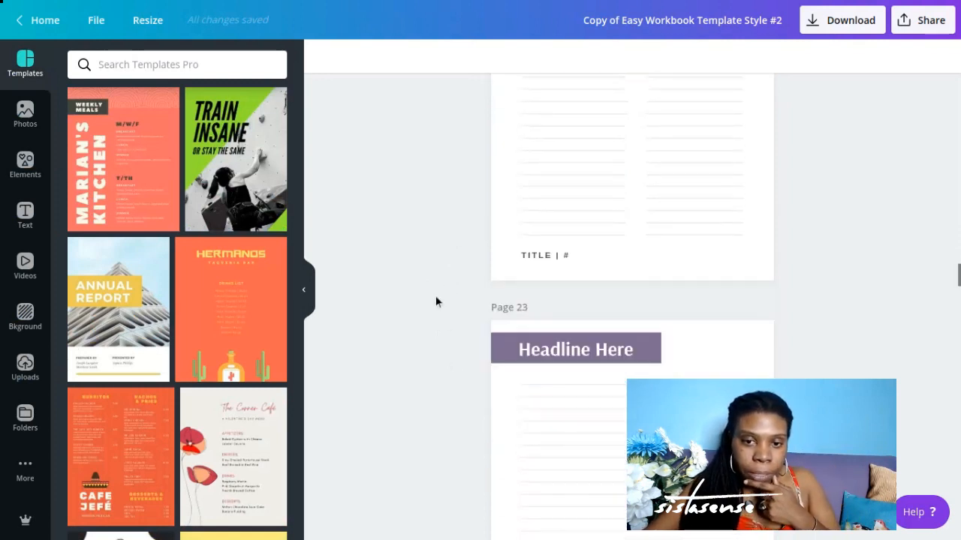
scroll(443, 289, "down", 4)
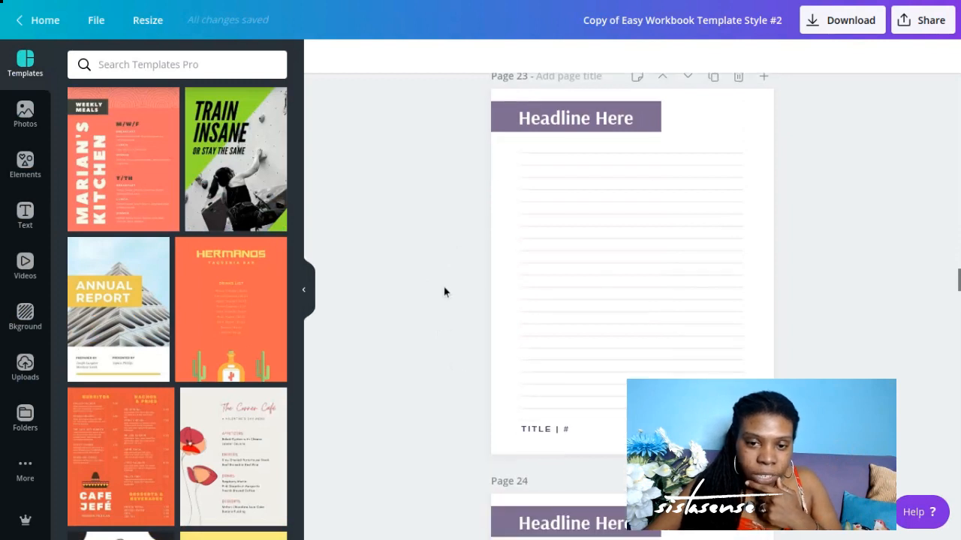
Inspect the color setting of the first cell in page 24's upper option table, leaving it unchanged.
scroll(448, 283, "down", 4)
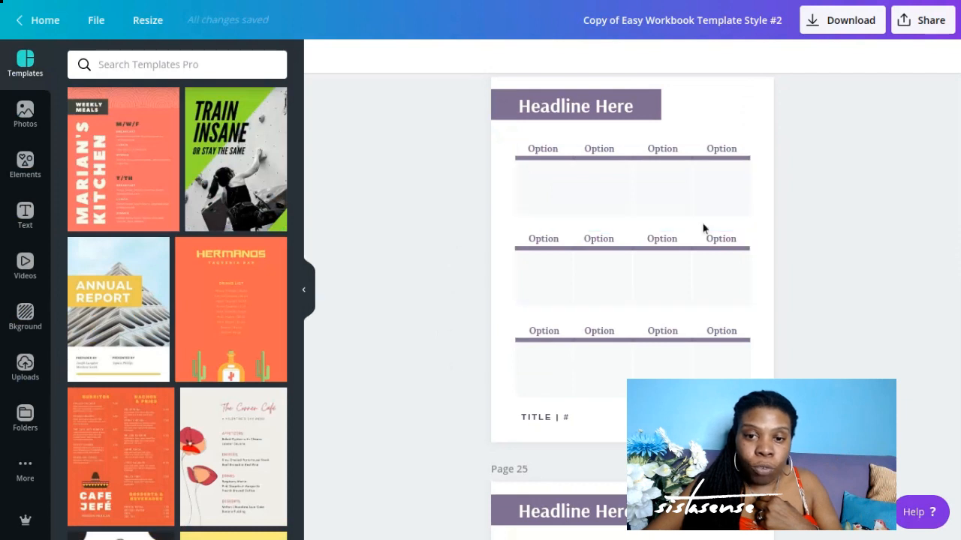
left_click(534, 201)
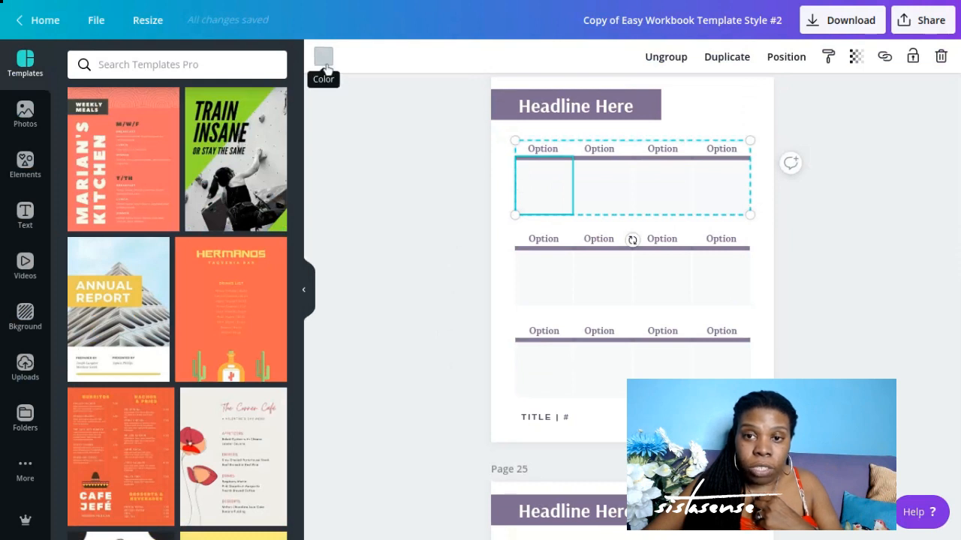
left_click(466, 216)
Review pages 25 to 32, covering the subheadline boxes, checkbox lists, numbered boxes, writing prompt and checklist-with-notes layouts.
scroll(466, 216, "down", 4)
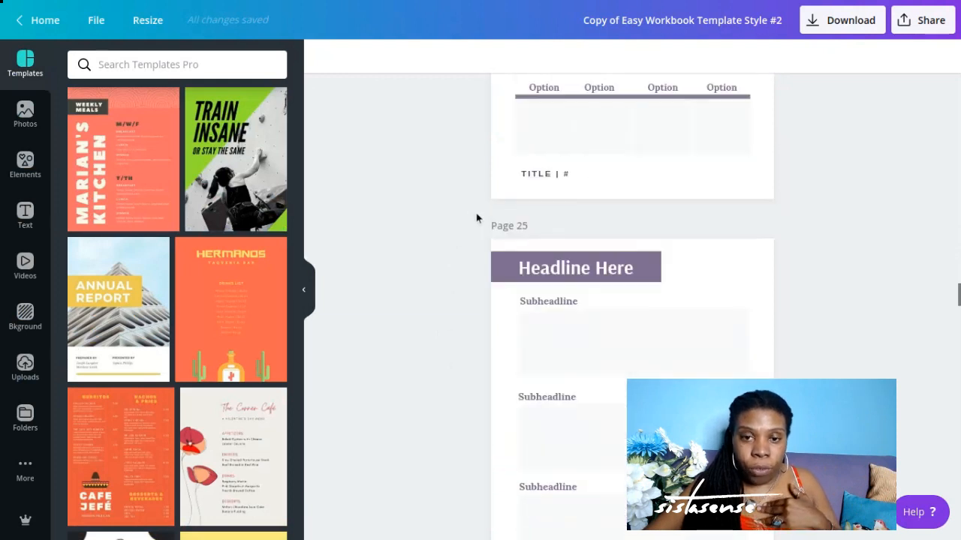
scroll(476, 218, "down", 8)
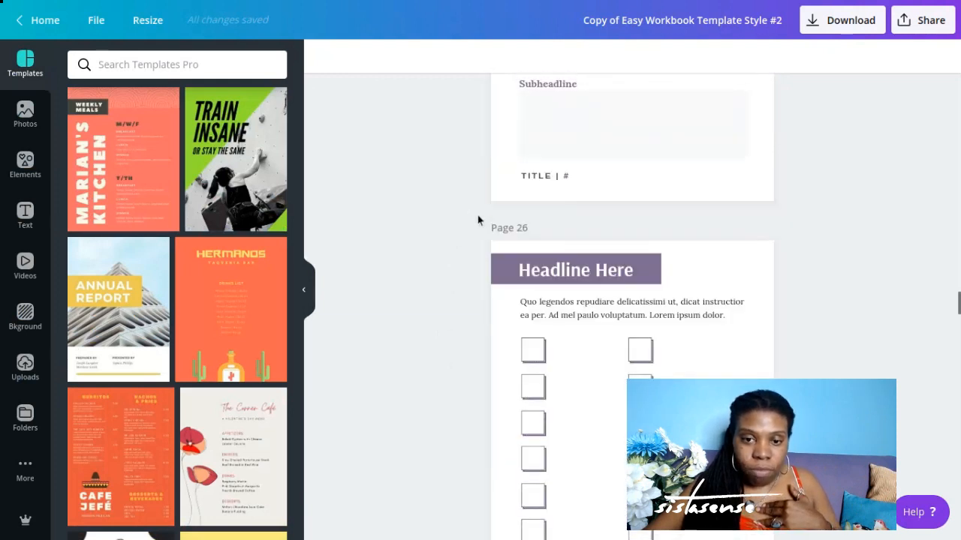
scroll(477, 215, "down", 5)
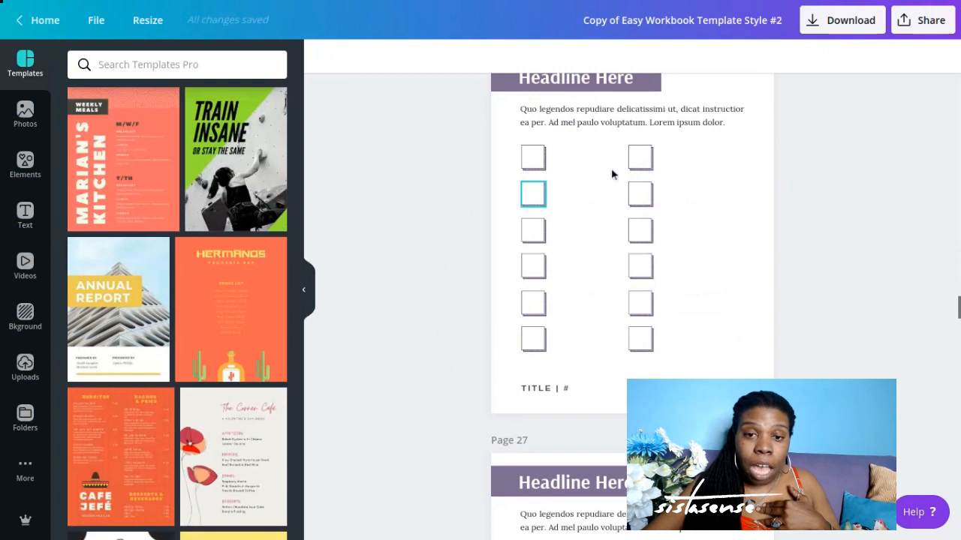
scroll(465, 316, "down", 10)
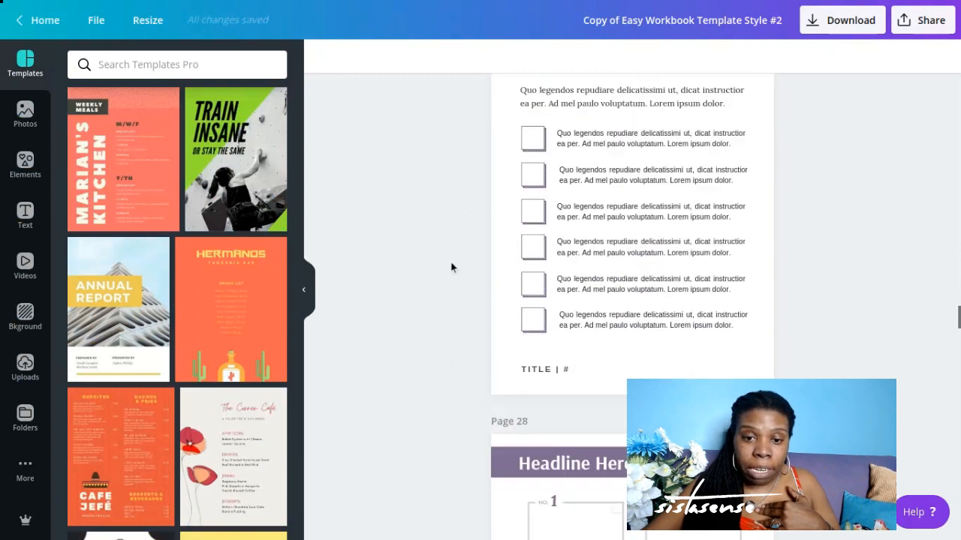
scroll(454, 271, "down", 7)
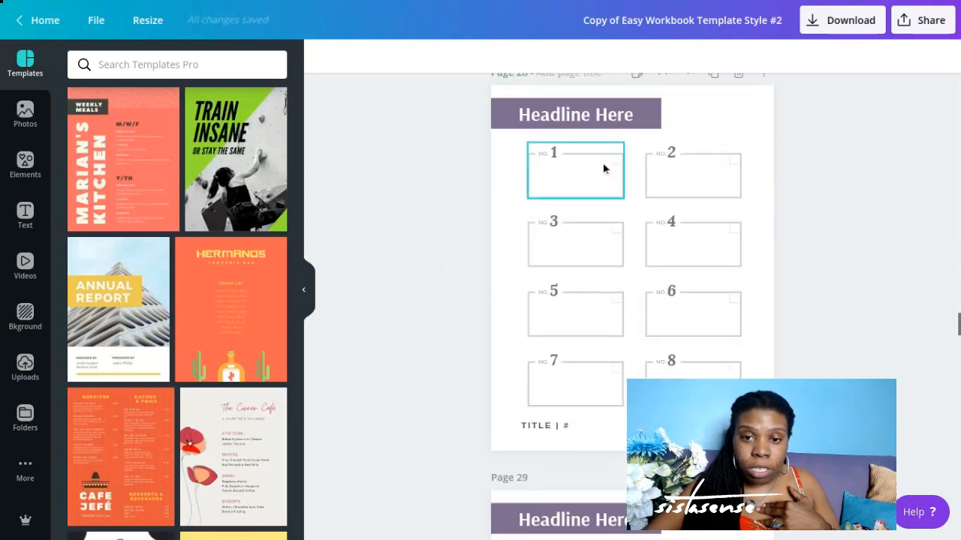
scroll(467, 219, "down", 2)
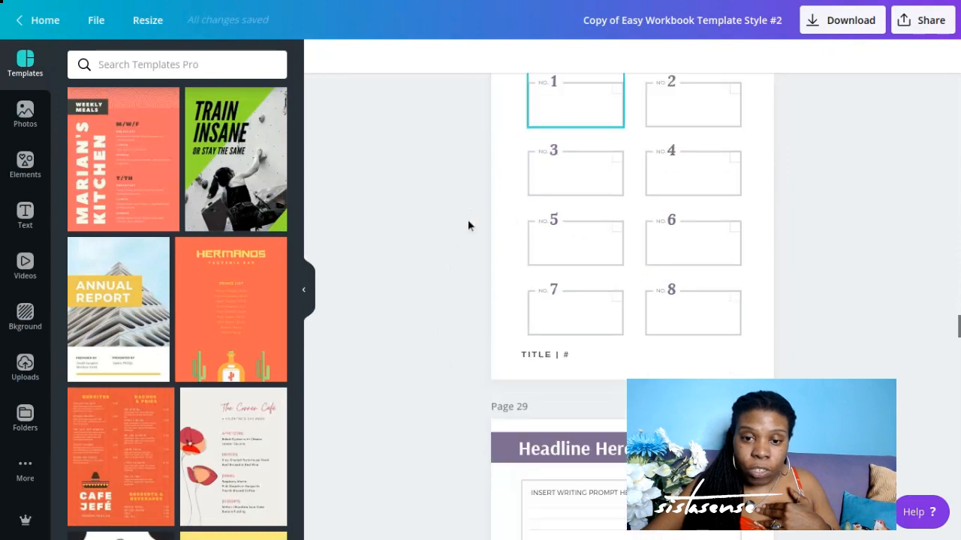
scroll(472, 248, "down", 10)
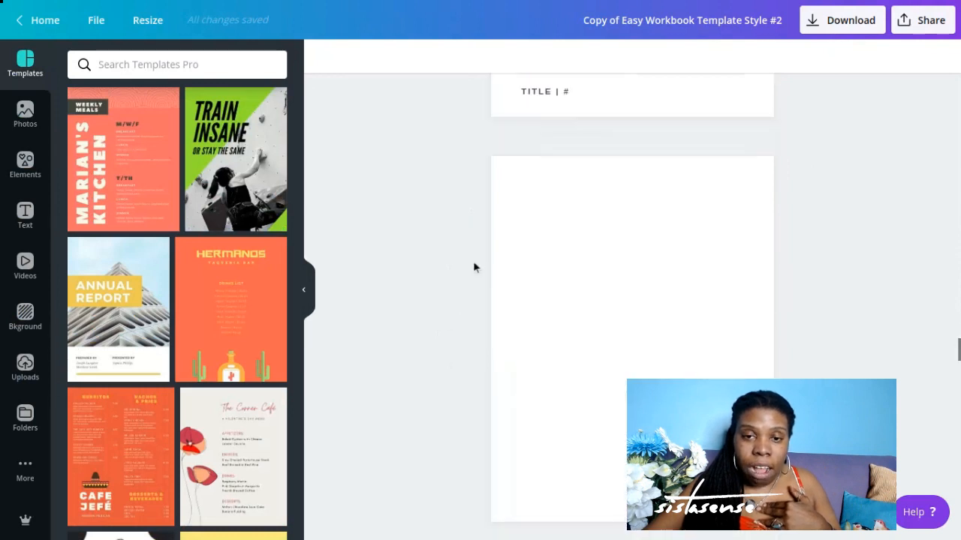
scroll(474, 267, "down", 1)
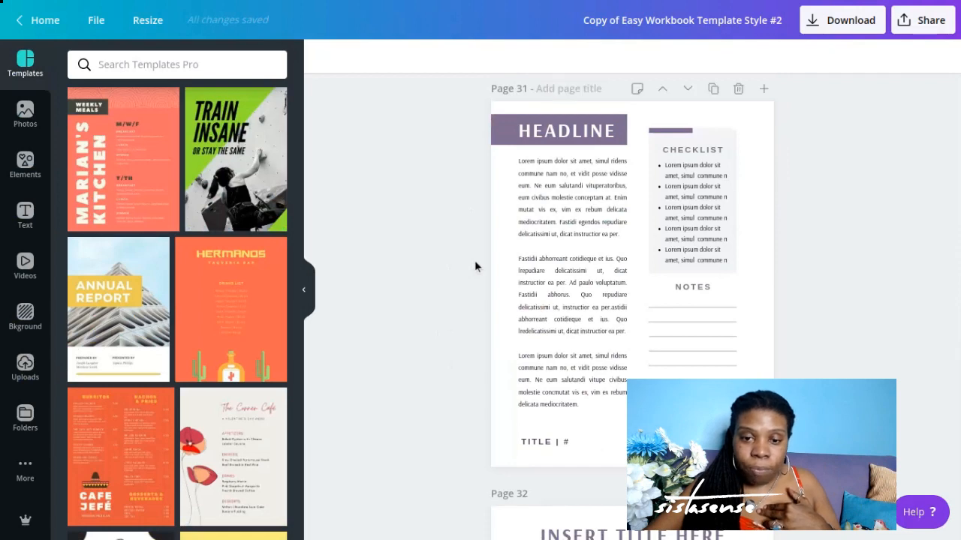
scroll(474, 262, "down", 4)
scroll(479, 262, "down", 8)
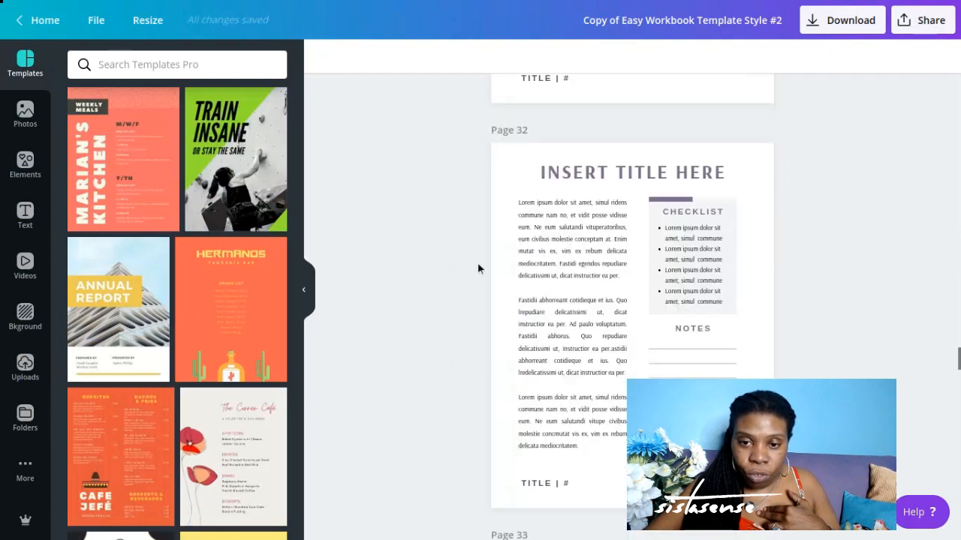
Review pages 33 to 38, covering the text-with-photo, checkbox-and-notes, option table, quote and to-do list with tracker layouts.
scroll(479, 266, "down", 8)
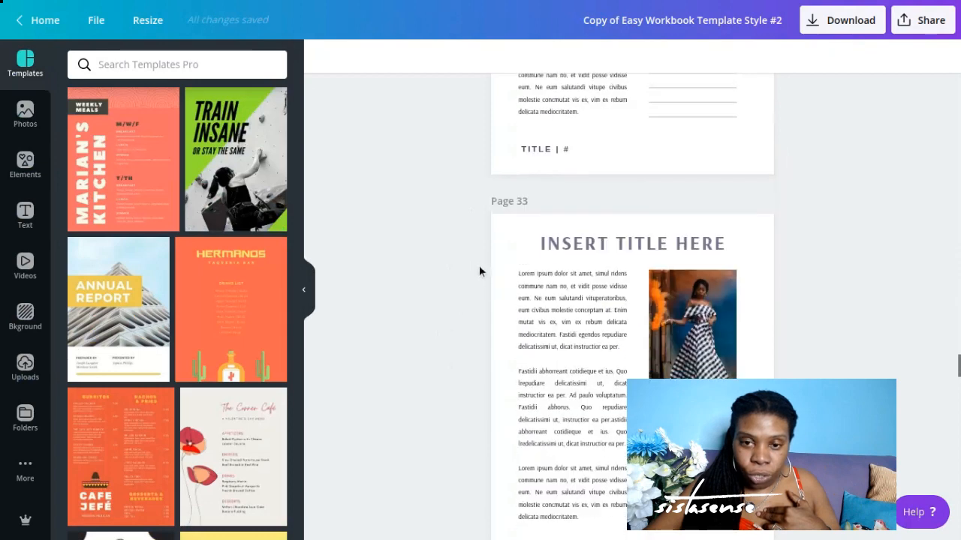
scroll(480, 263, "down", 11)
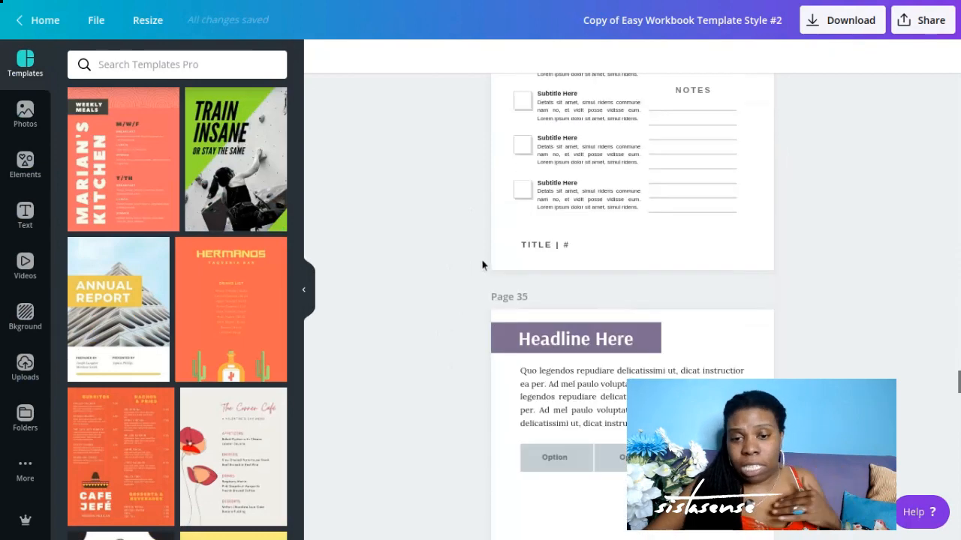
scroll(477, 270, "down", 10)
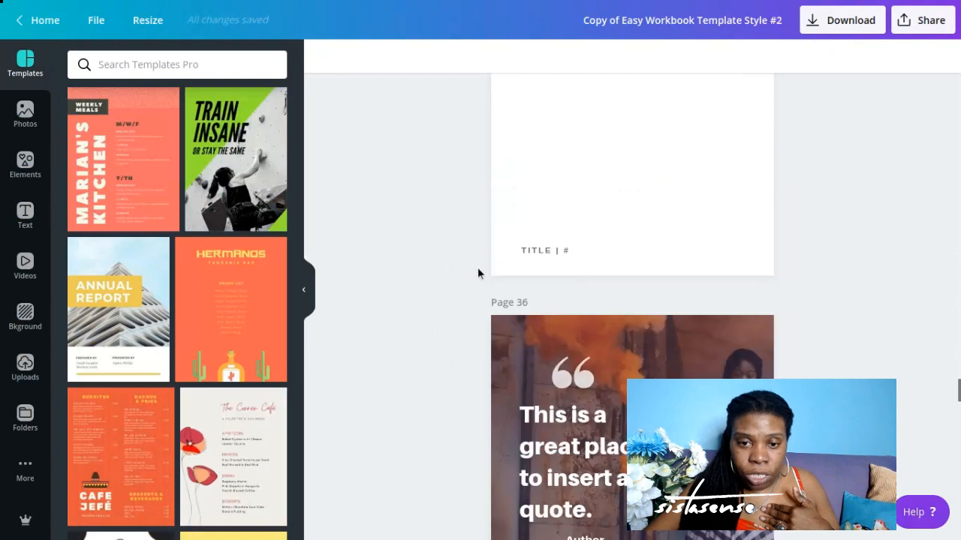
scroll(477, 282, "down", 3)
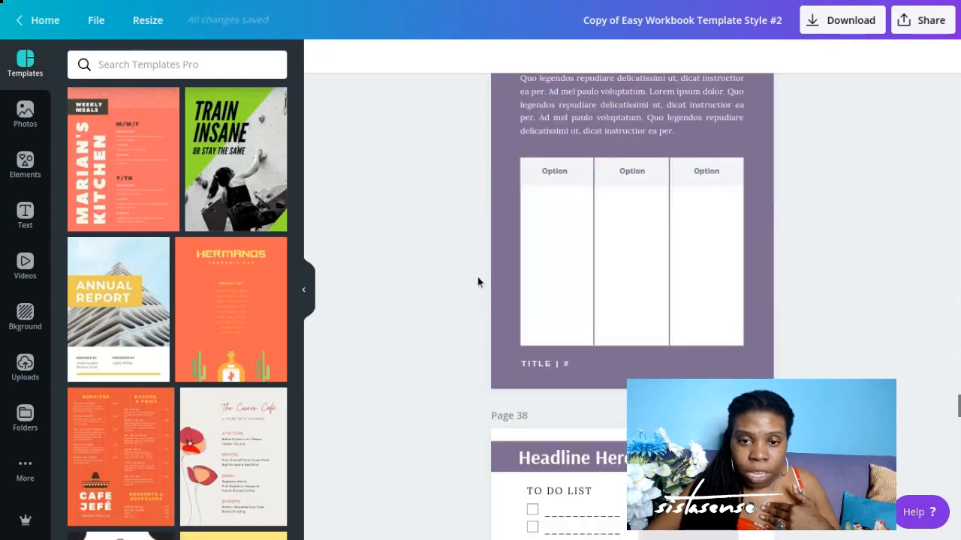
scroll(479, 281, "down", 6)
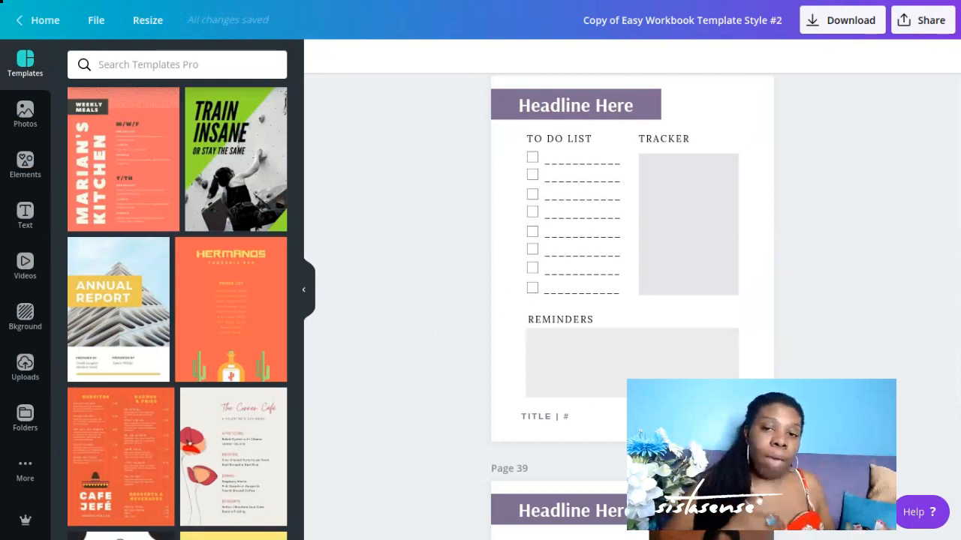
scroll(462, 260, "down", 3)
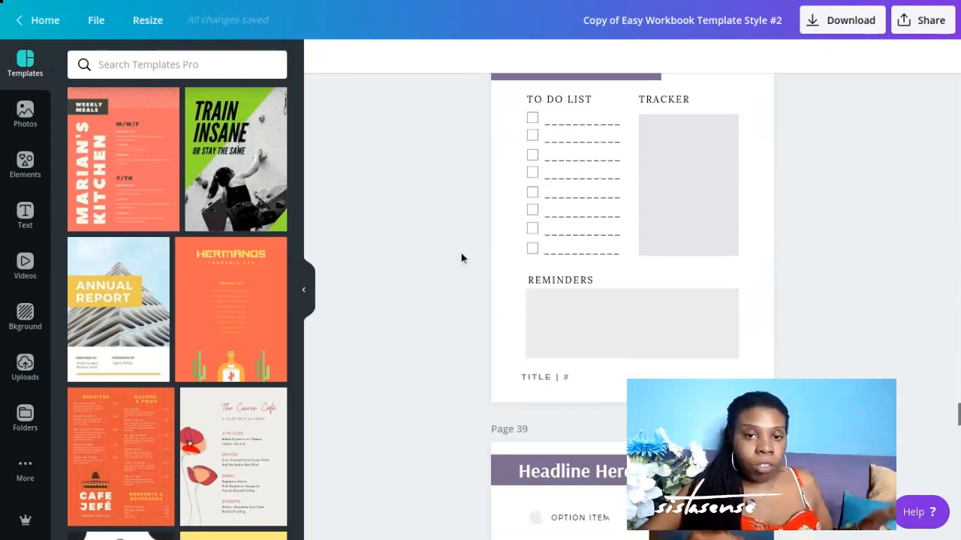
Compare the option-item checklist layouts with photos on pages 39 to 41.
scroll(463, 259, "down", 13)
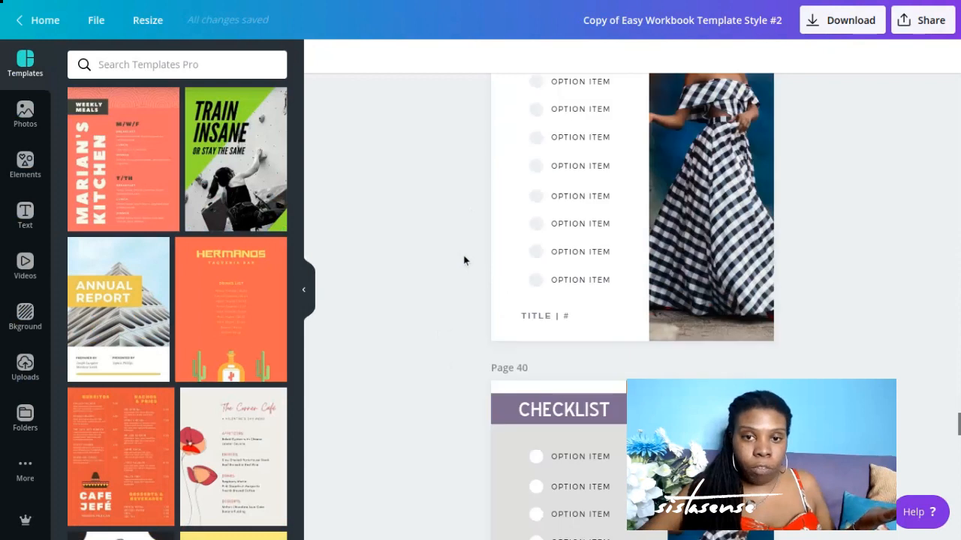
scroll(464, 258, "up", 2)
scroll(464, 253, "up", 1)
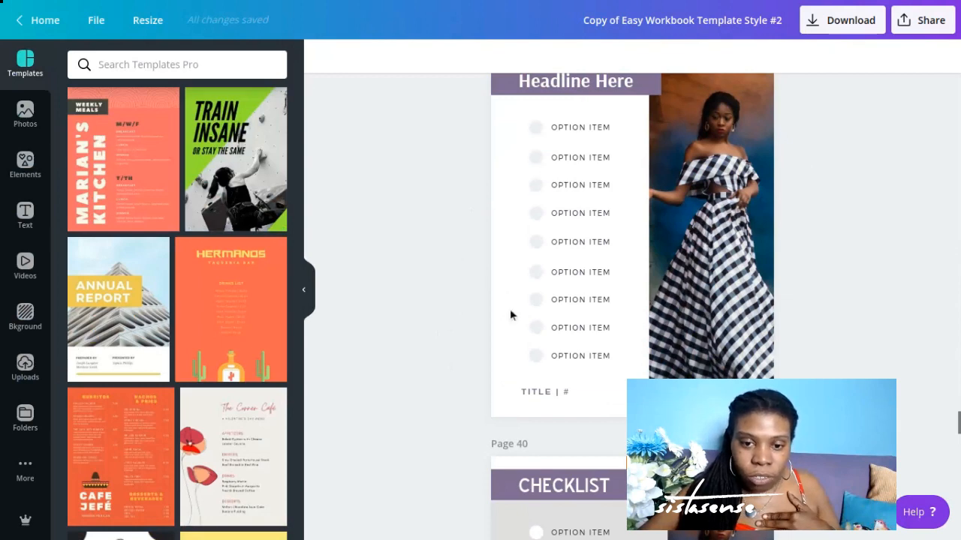
scroll(510, 315, "down", 5)
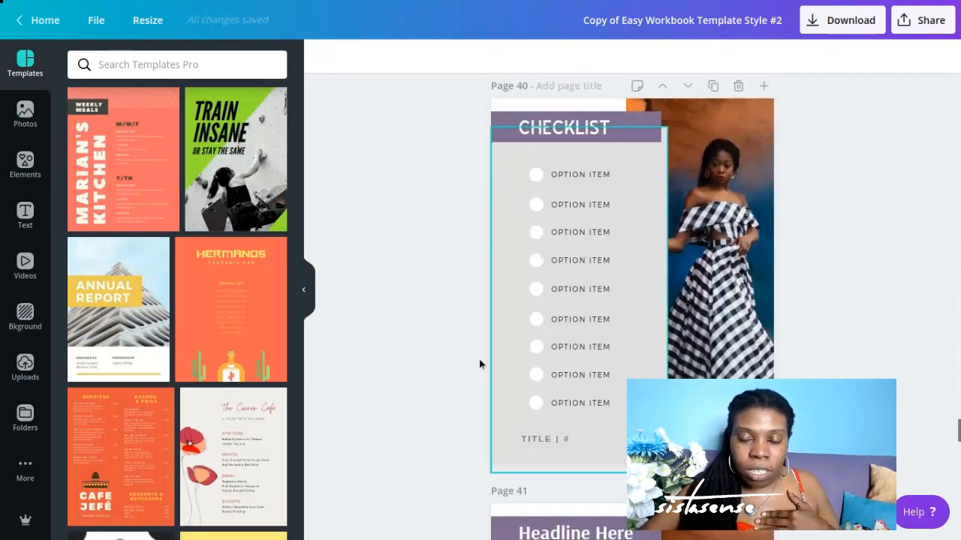
scroll(479, 363, "down", 6)
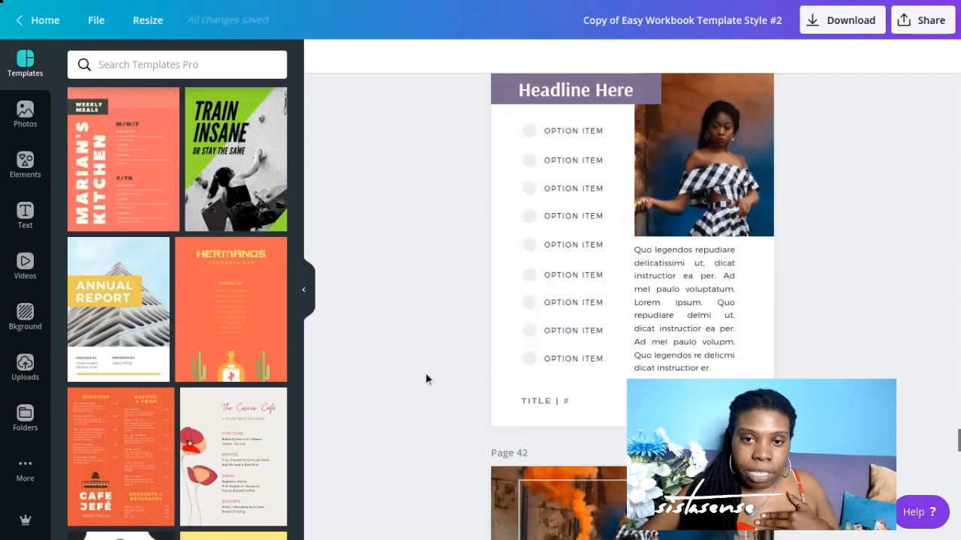
Examine the reader-option list on page 42, the numbered checklist on page 43 and the weekday tracker checklist on page 44.
scroll(426, 379, "down", 7)
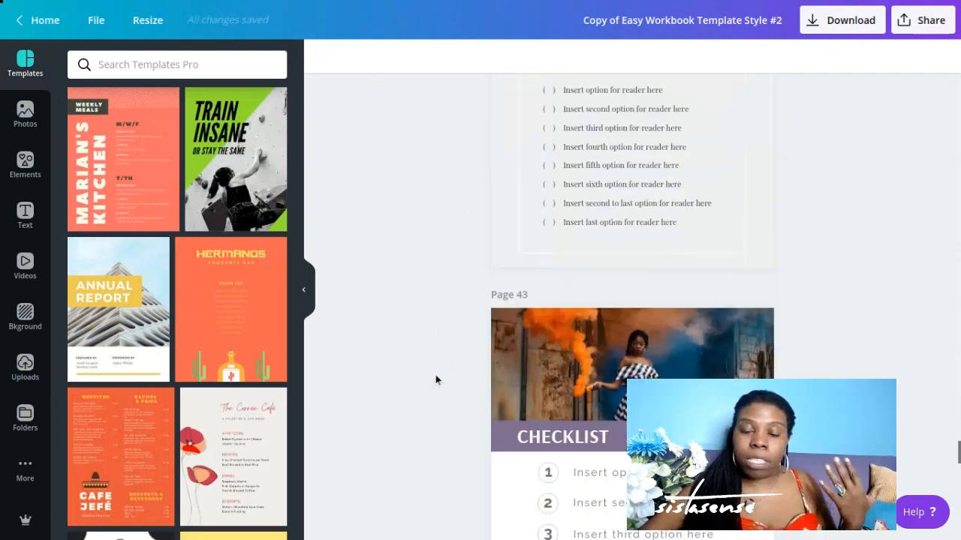
scroll(436, 379, "down", 4)
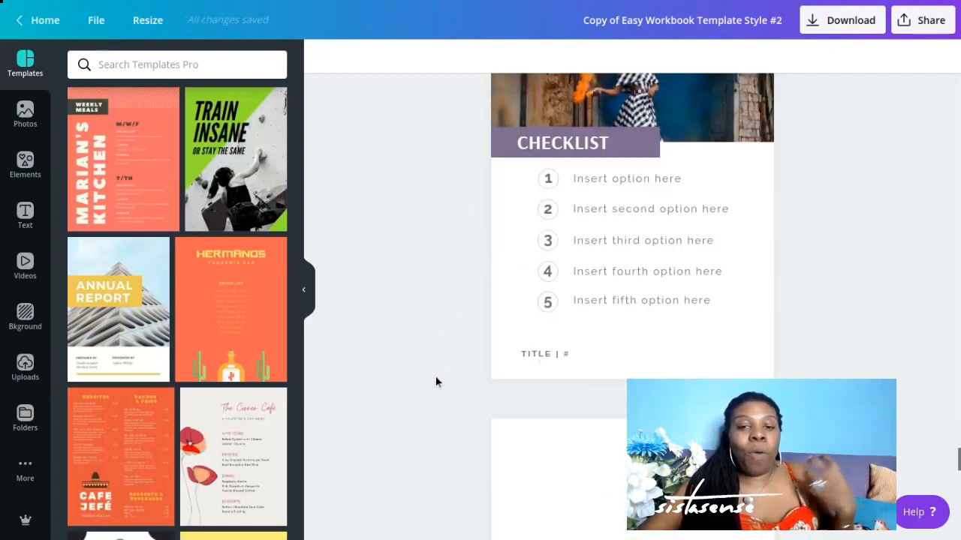
scroll(435, 381, "up", 1)
scroll(436, 379, "down", 3)
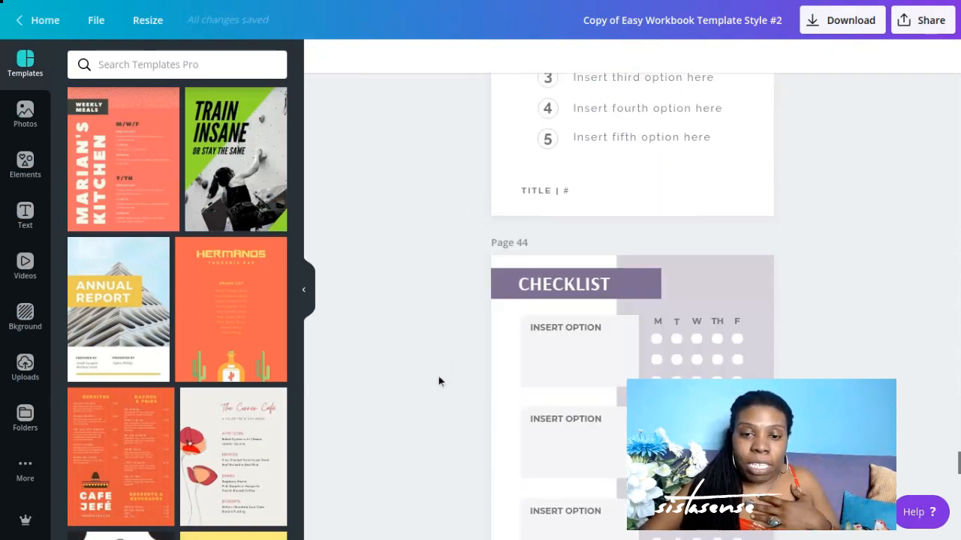
scroll(440, 381, "down", 1)
scroll(442, 379, "down", 4)
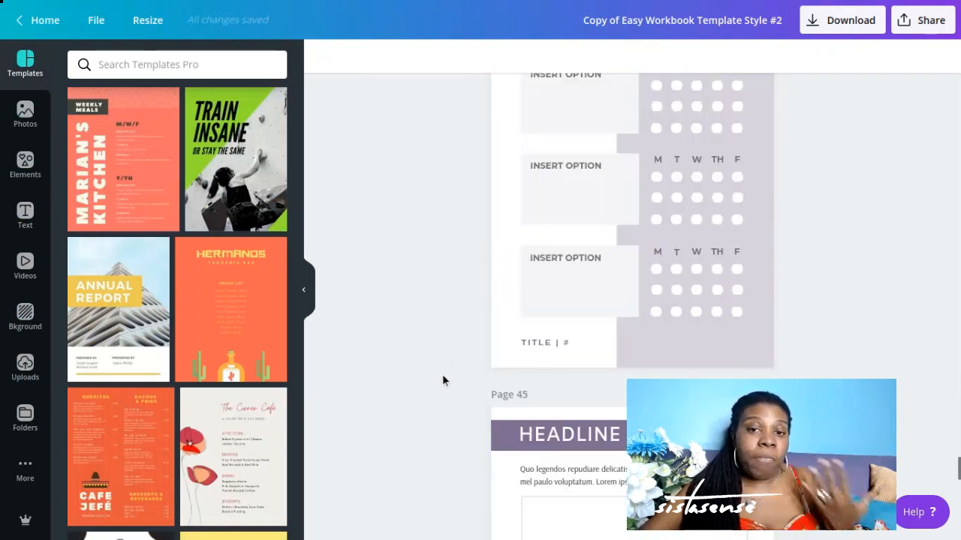
Review pages 45 to 49, going back and forth over the blank checklist, photo collage and full-page photo layouts.
scroll(445, 384, "down", 8)
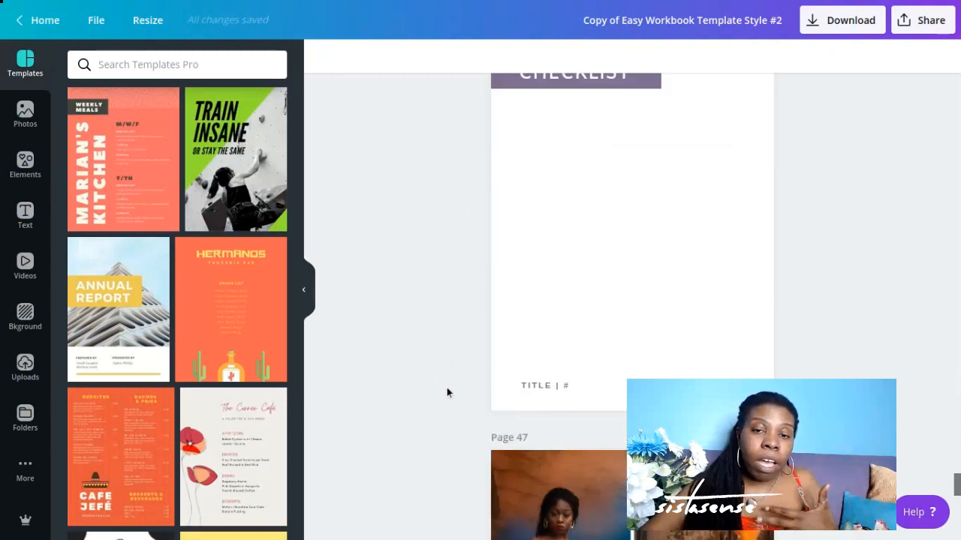
scroll(446, 391, "up", 1)
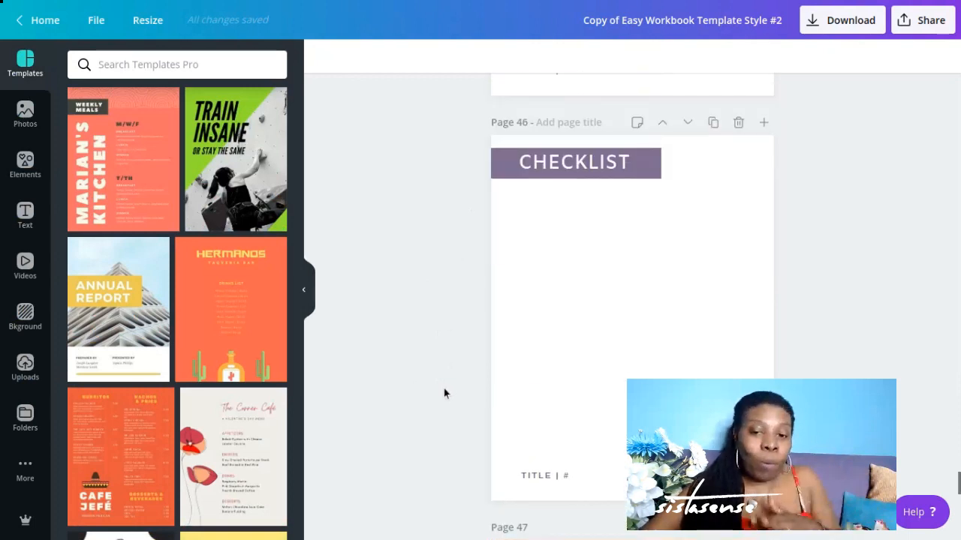
scroll(446, 388, "down", 4)
scroll(450, 387, "up", 3)
scroll(454, 388, "down", 2)
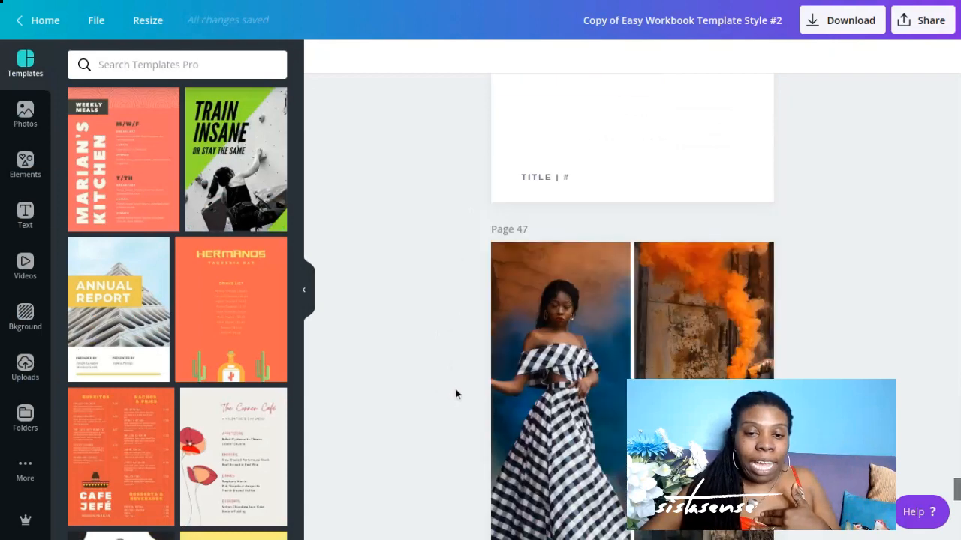
scroll(457, 394, "down", 7)
scroll(465, 400, "down", 2)
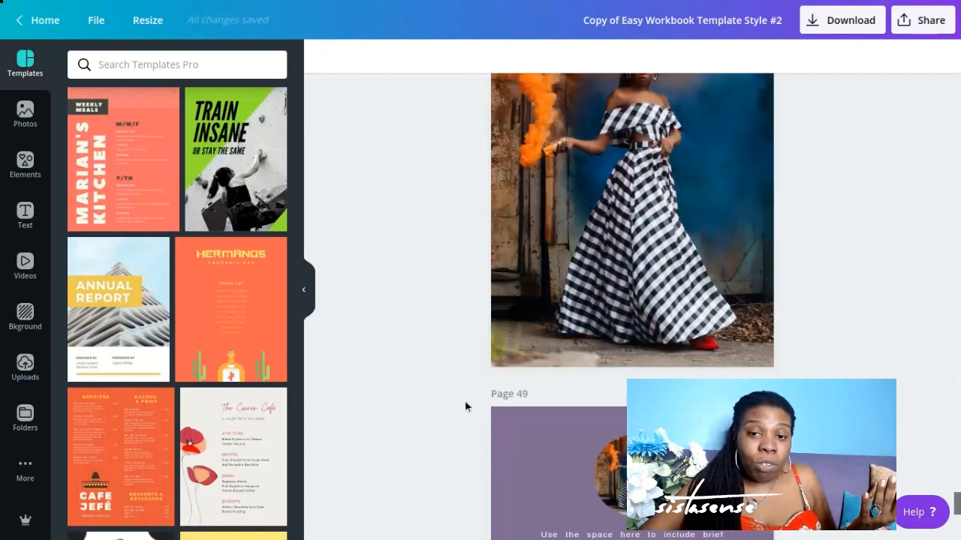
scroll(472, 407, "up", 3)
scroll(484, 408, "up", 4)
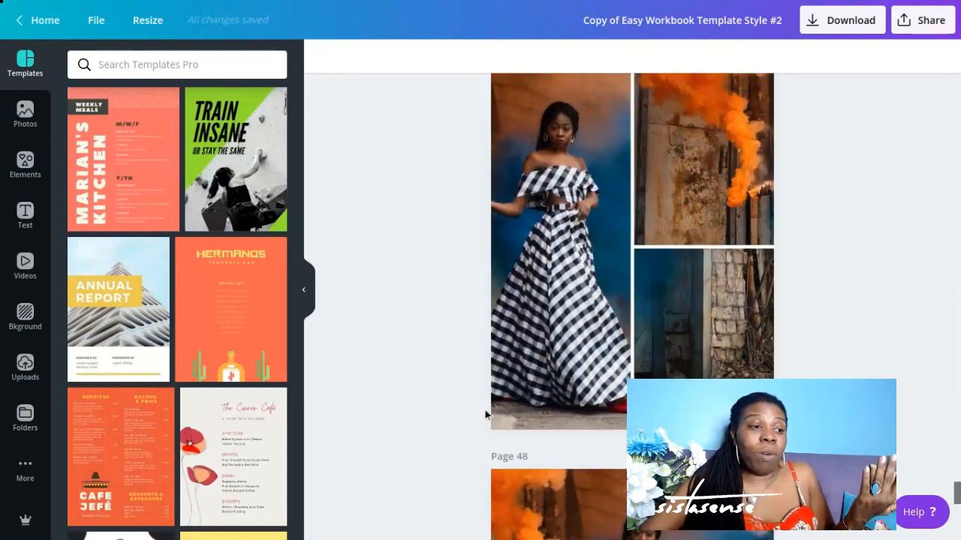
Go back to the answer-box layout on page 45 and earlier pages, and switch to the Lightstream studio browser tab.
scroll(500, 398, "up", 10)
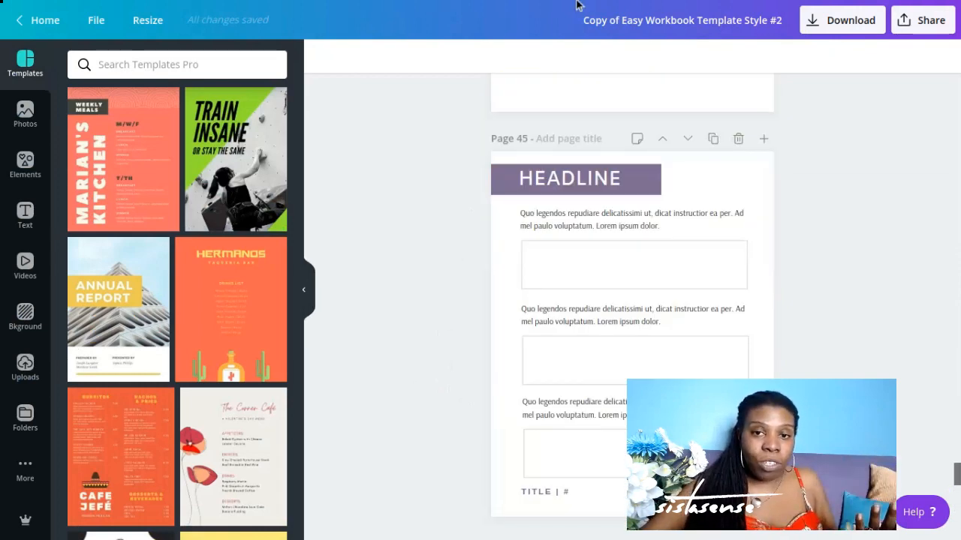
scroll(577, 5, "up", 10)
mouse_move(577, 4)
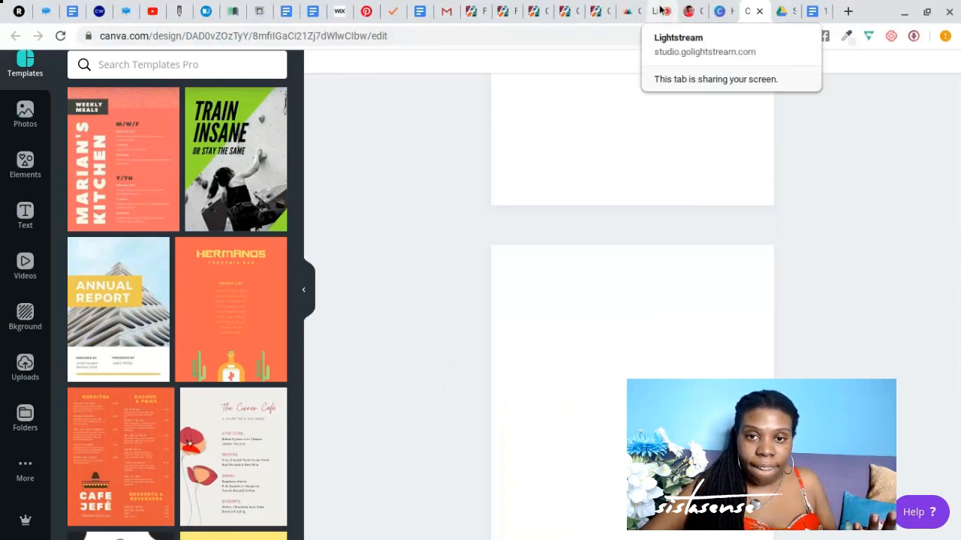
left_click(660, 10)
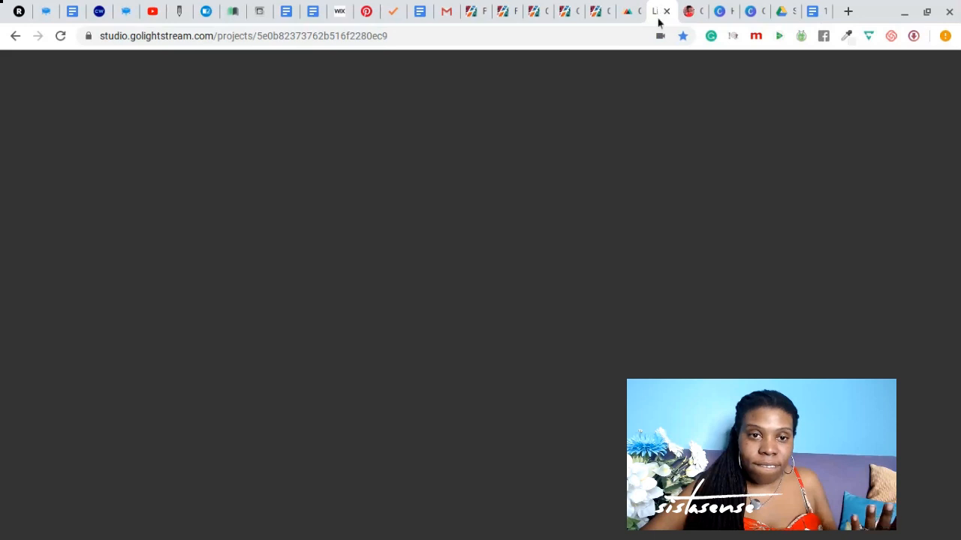